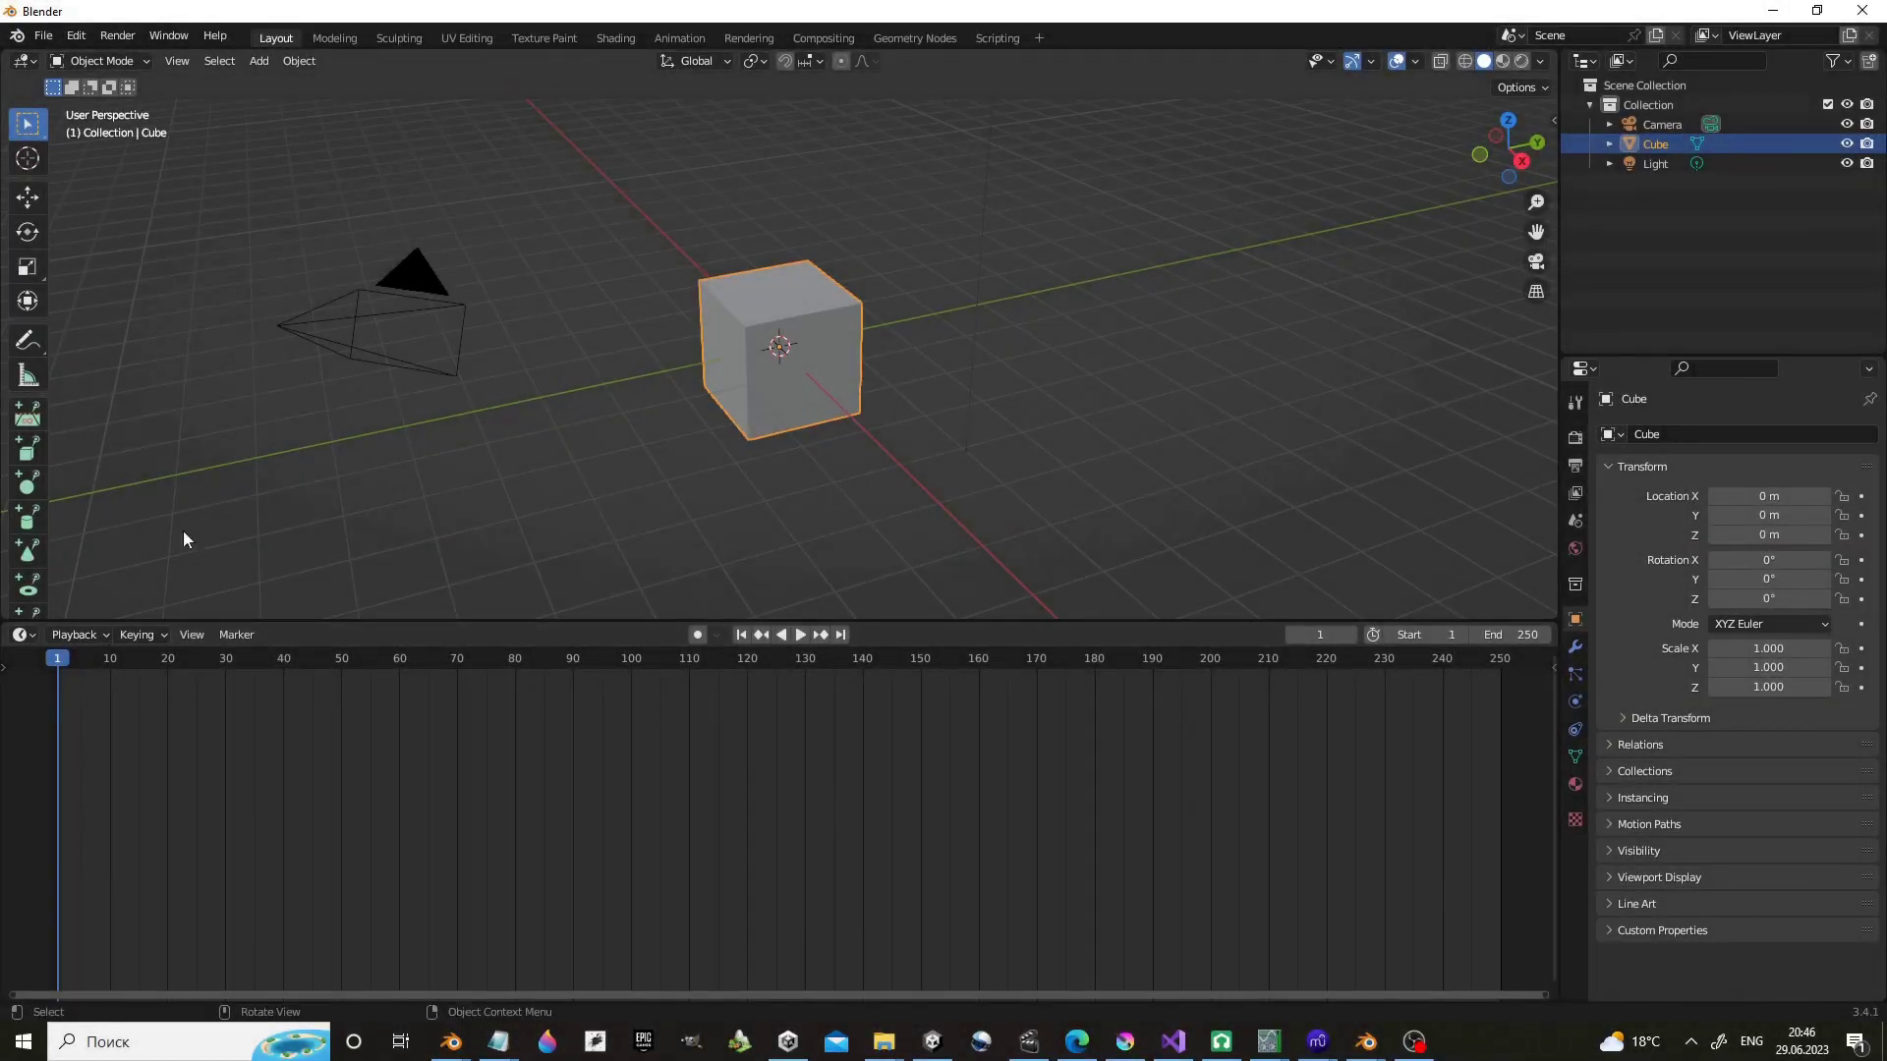
Turn the lower area into a Geometry Node Editor with a new node tree for the cube.
click(26, 635)
click(65, 778)
click(759, 637)
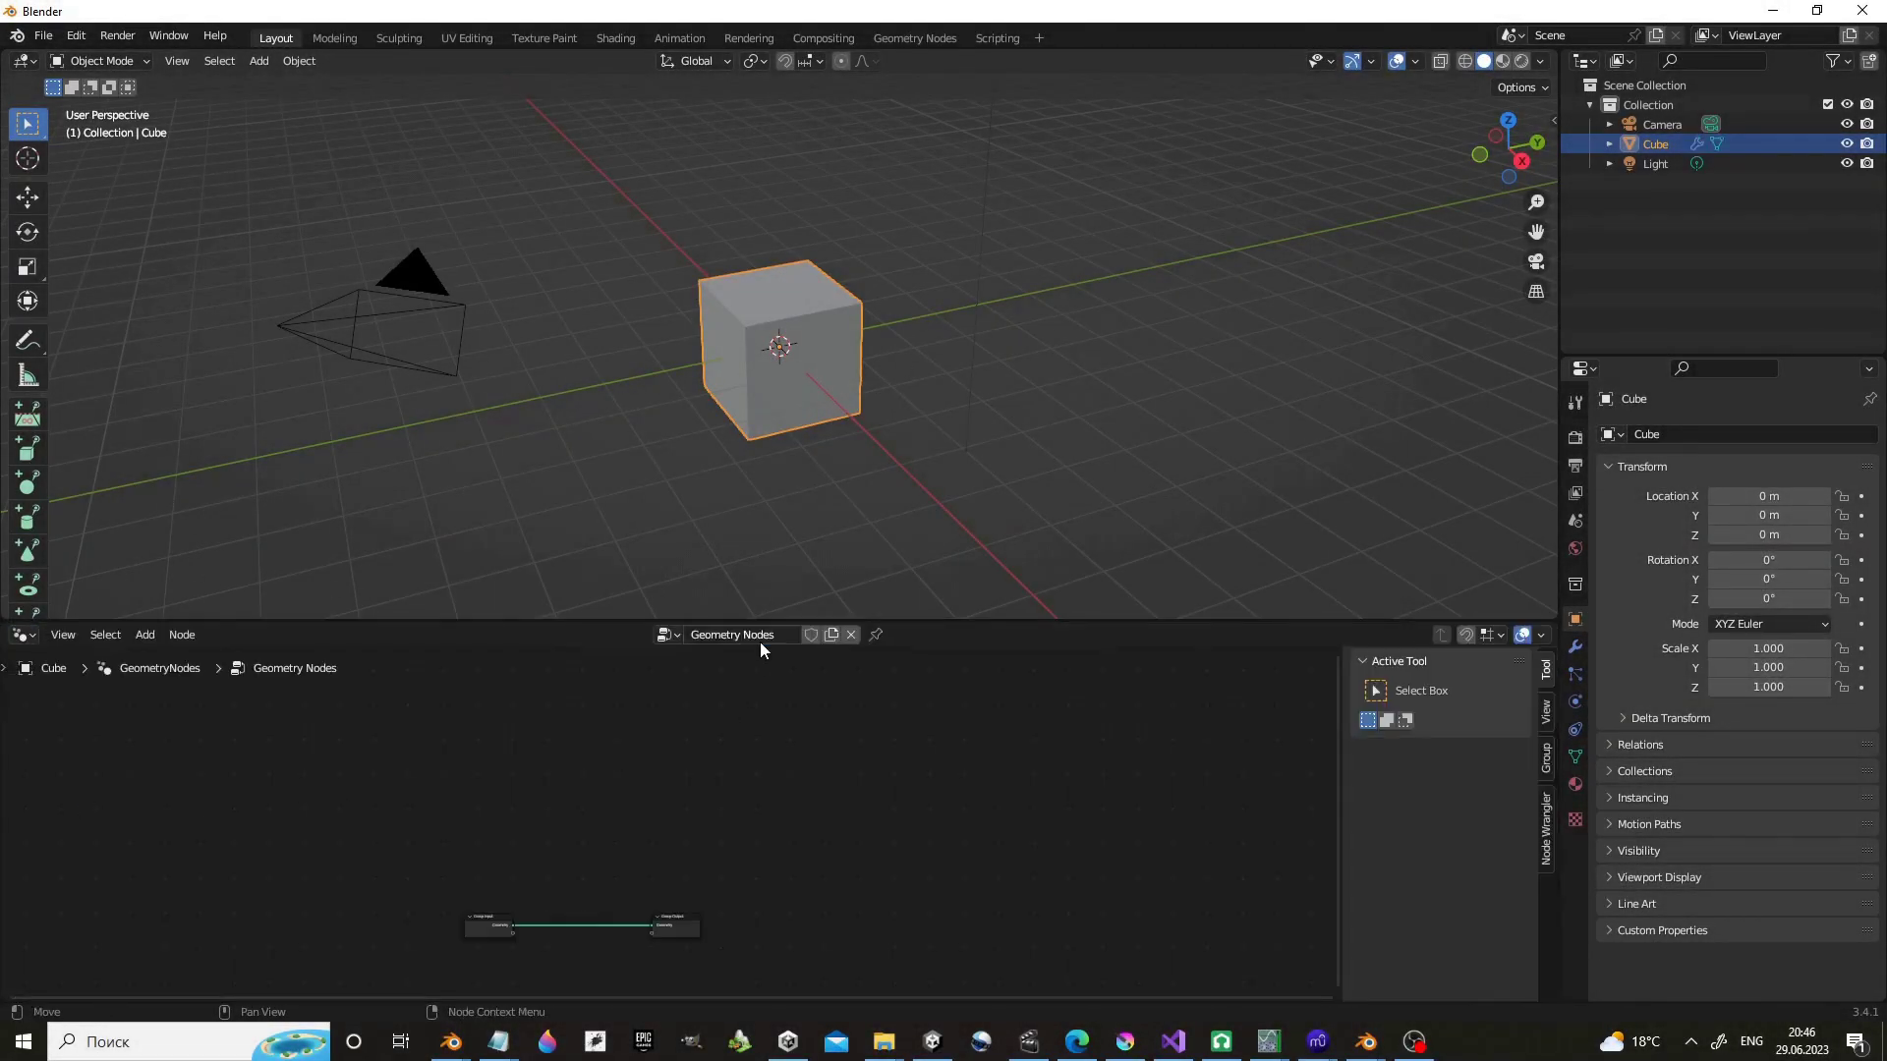
key(Home)
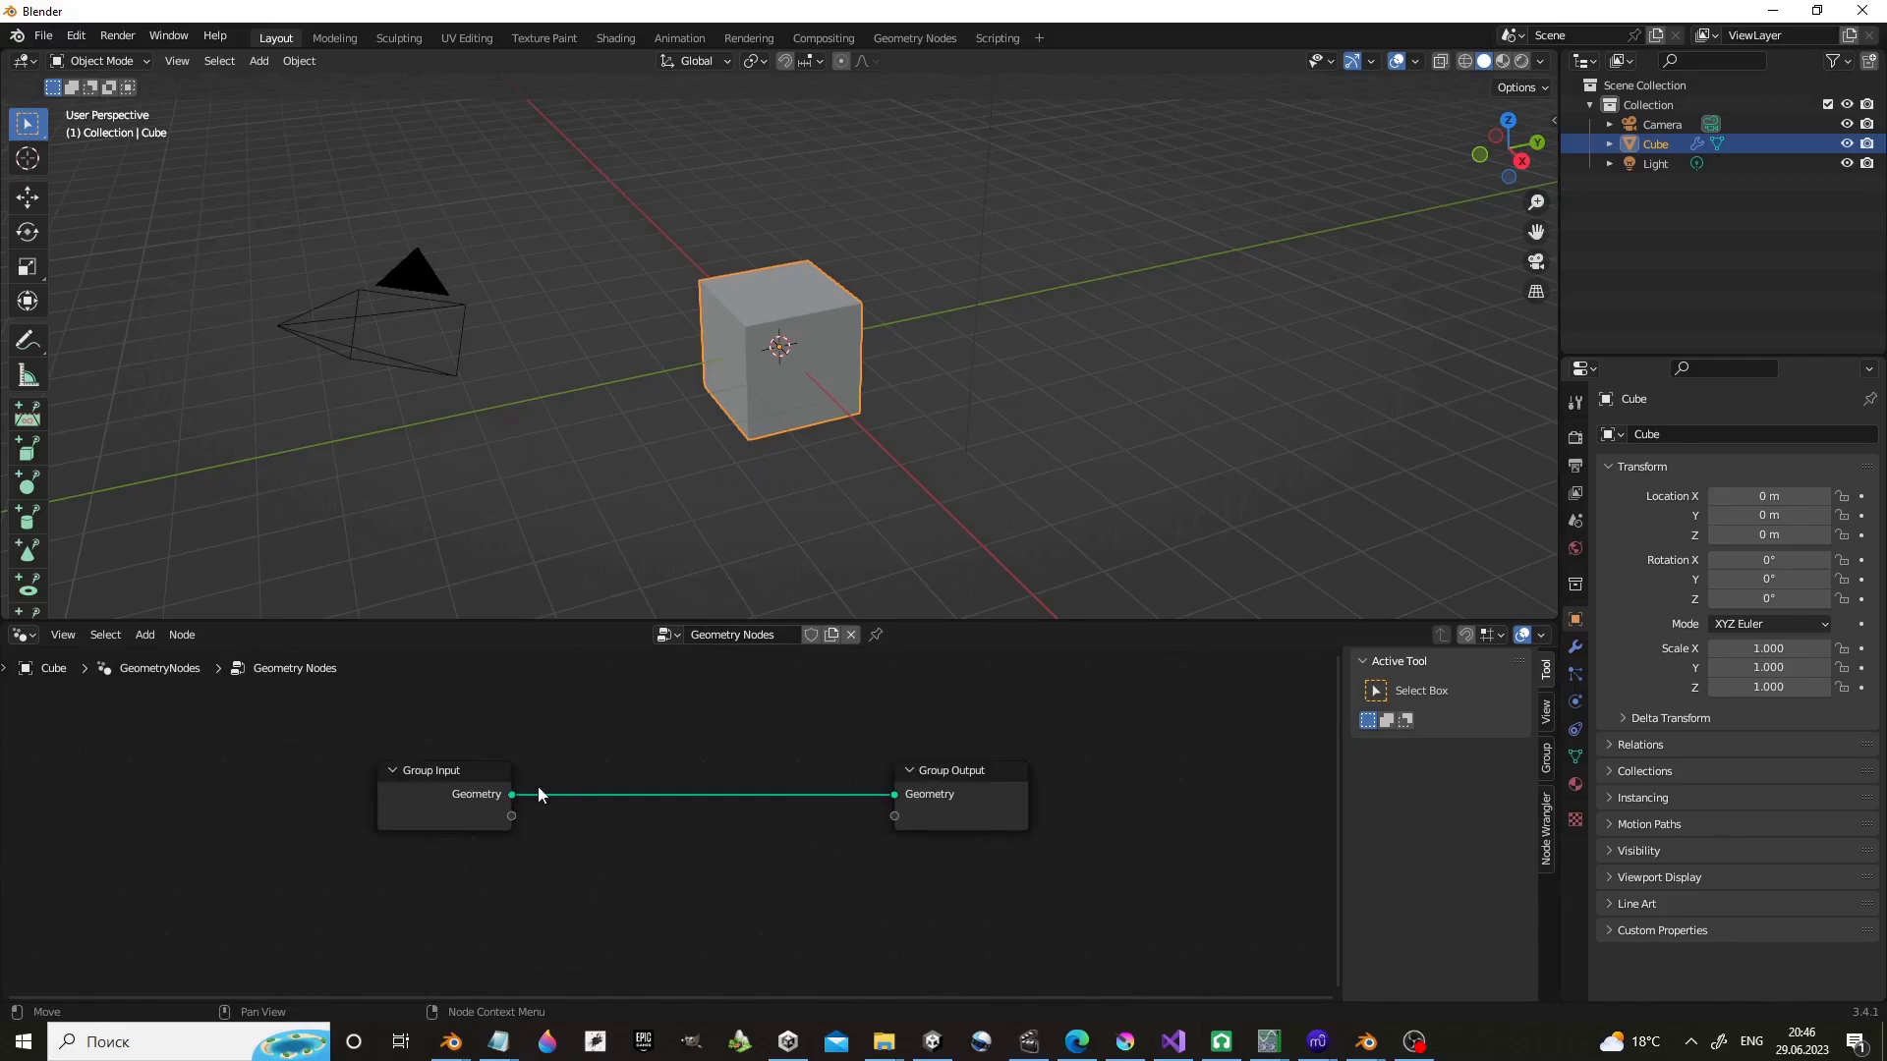
scroll(688, 792, up, 1)
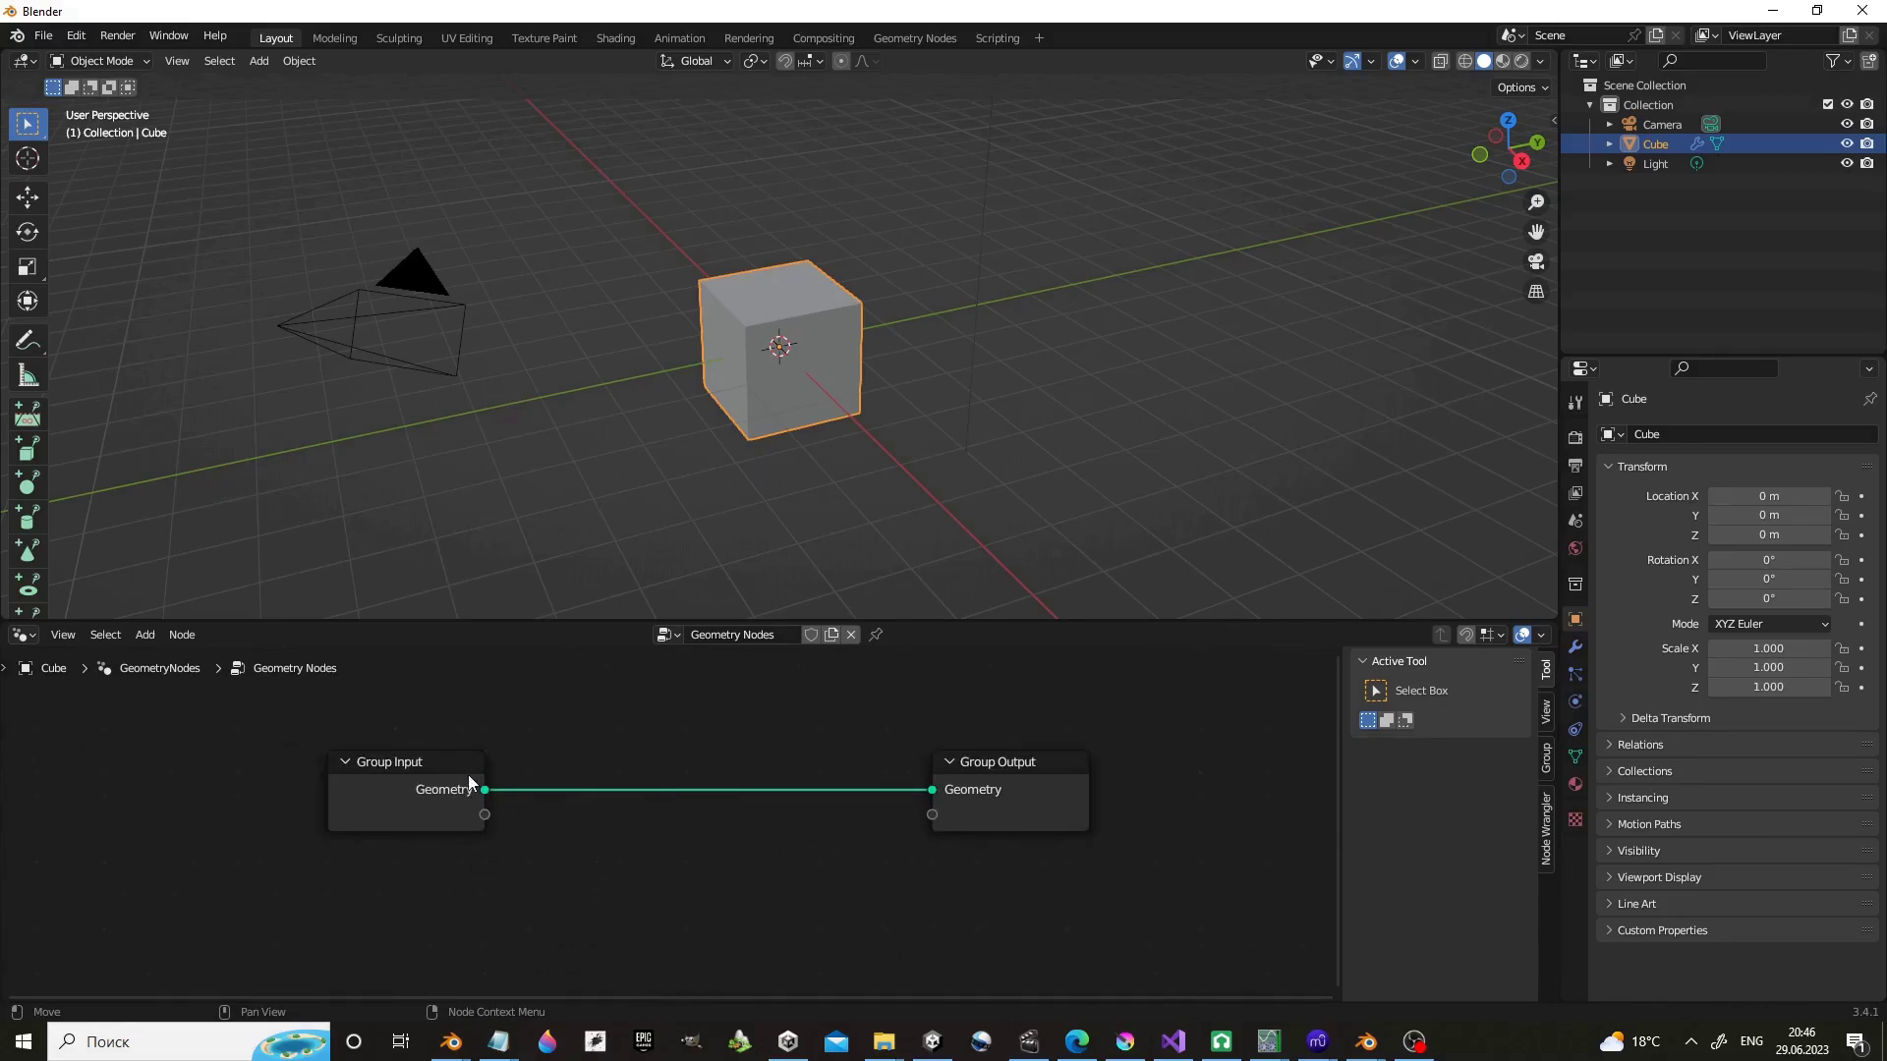
mouse_move(468, 774)
mouse_down()
mouse_move(204, 770)
mouse_move(380, 876)
mouse_up()
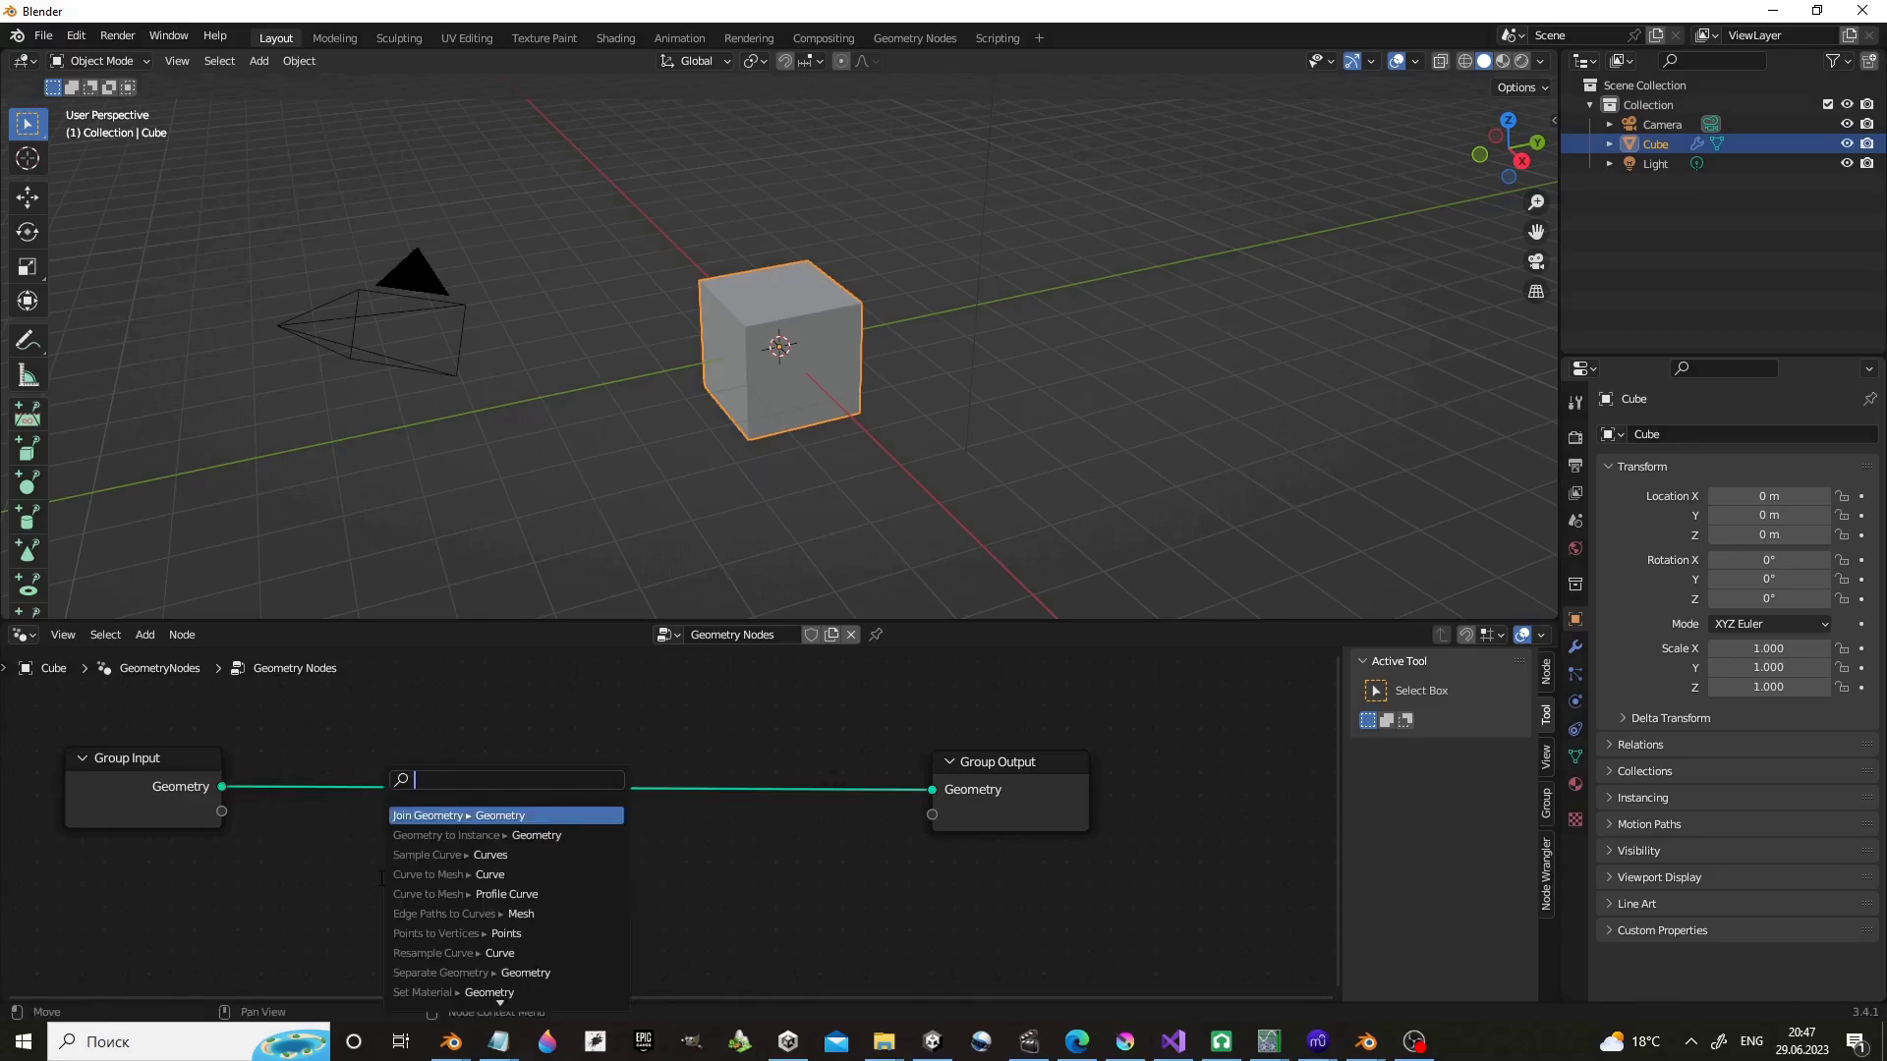
text(s)
key(Escape)
Add a Split Edges node and a Scale Elements node, left unconnected.
key(shift+a)
mouse_move(295, 760)
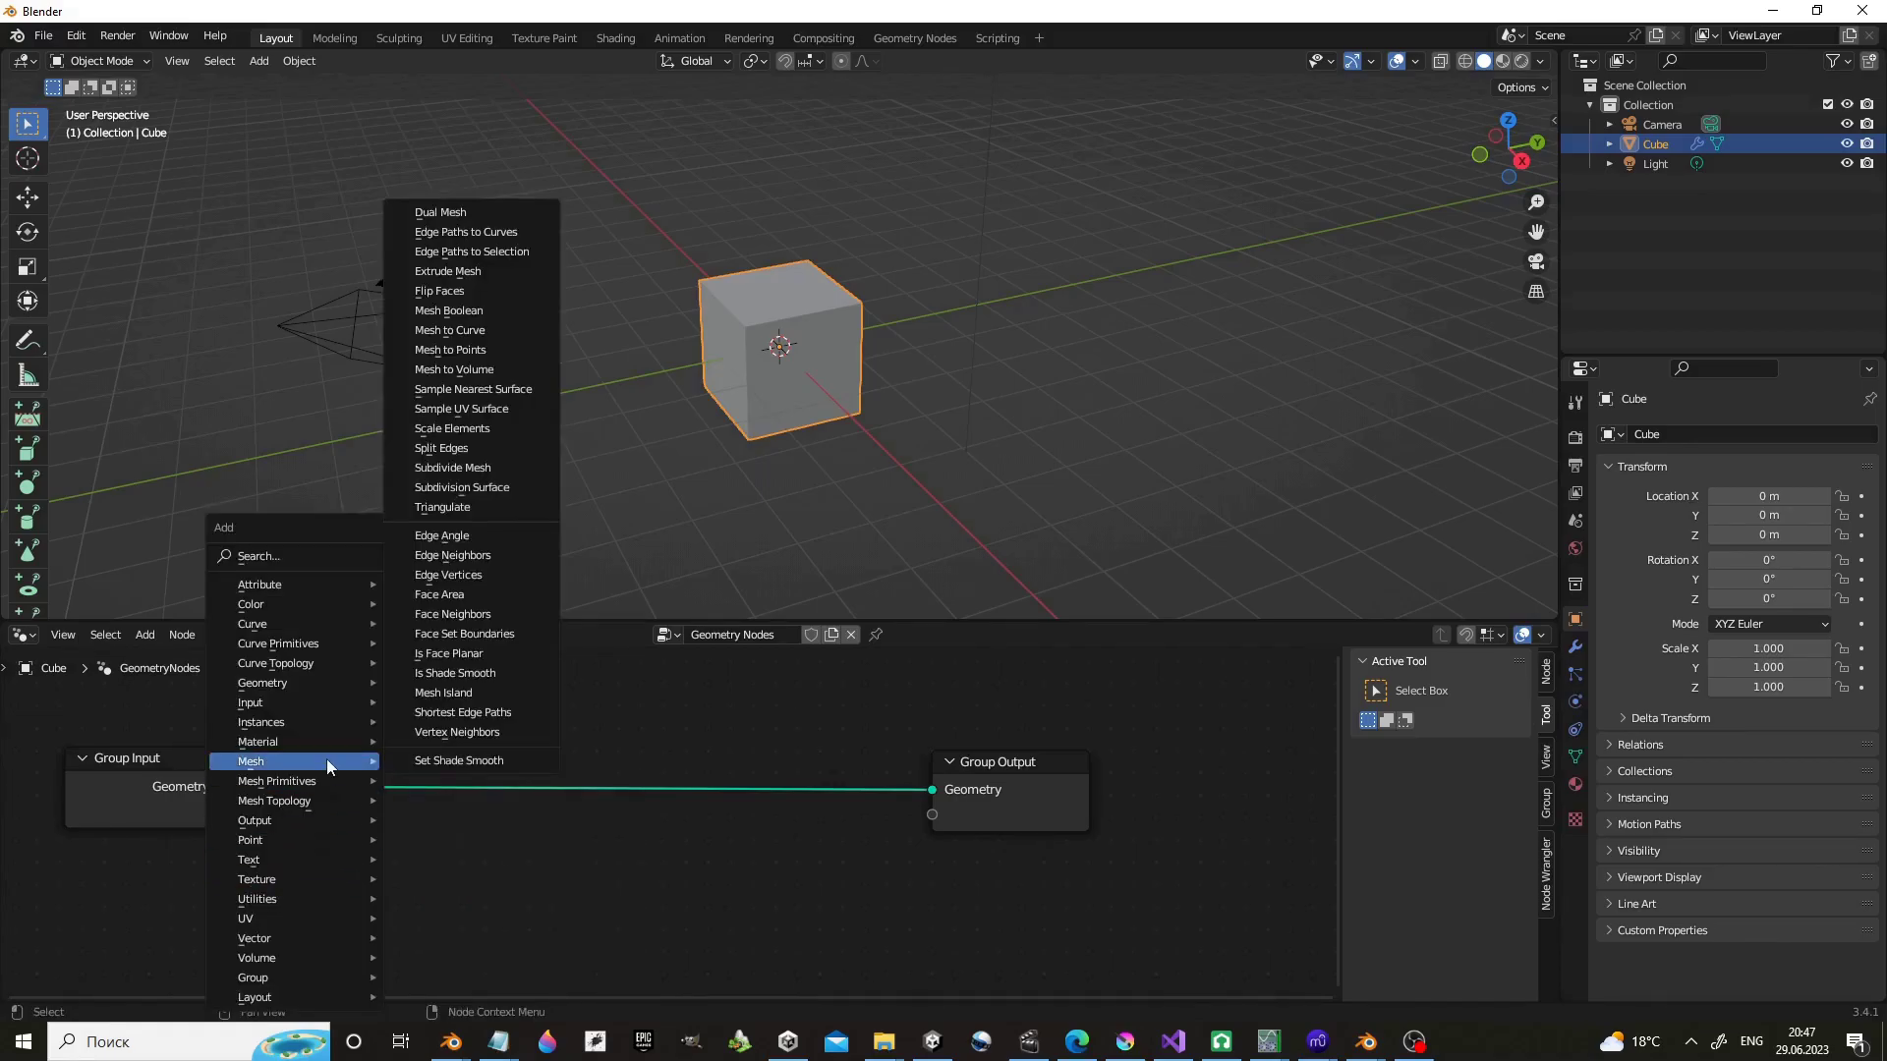
click(510, 446)
click(461, 953)
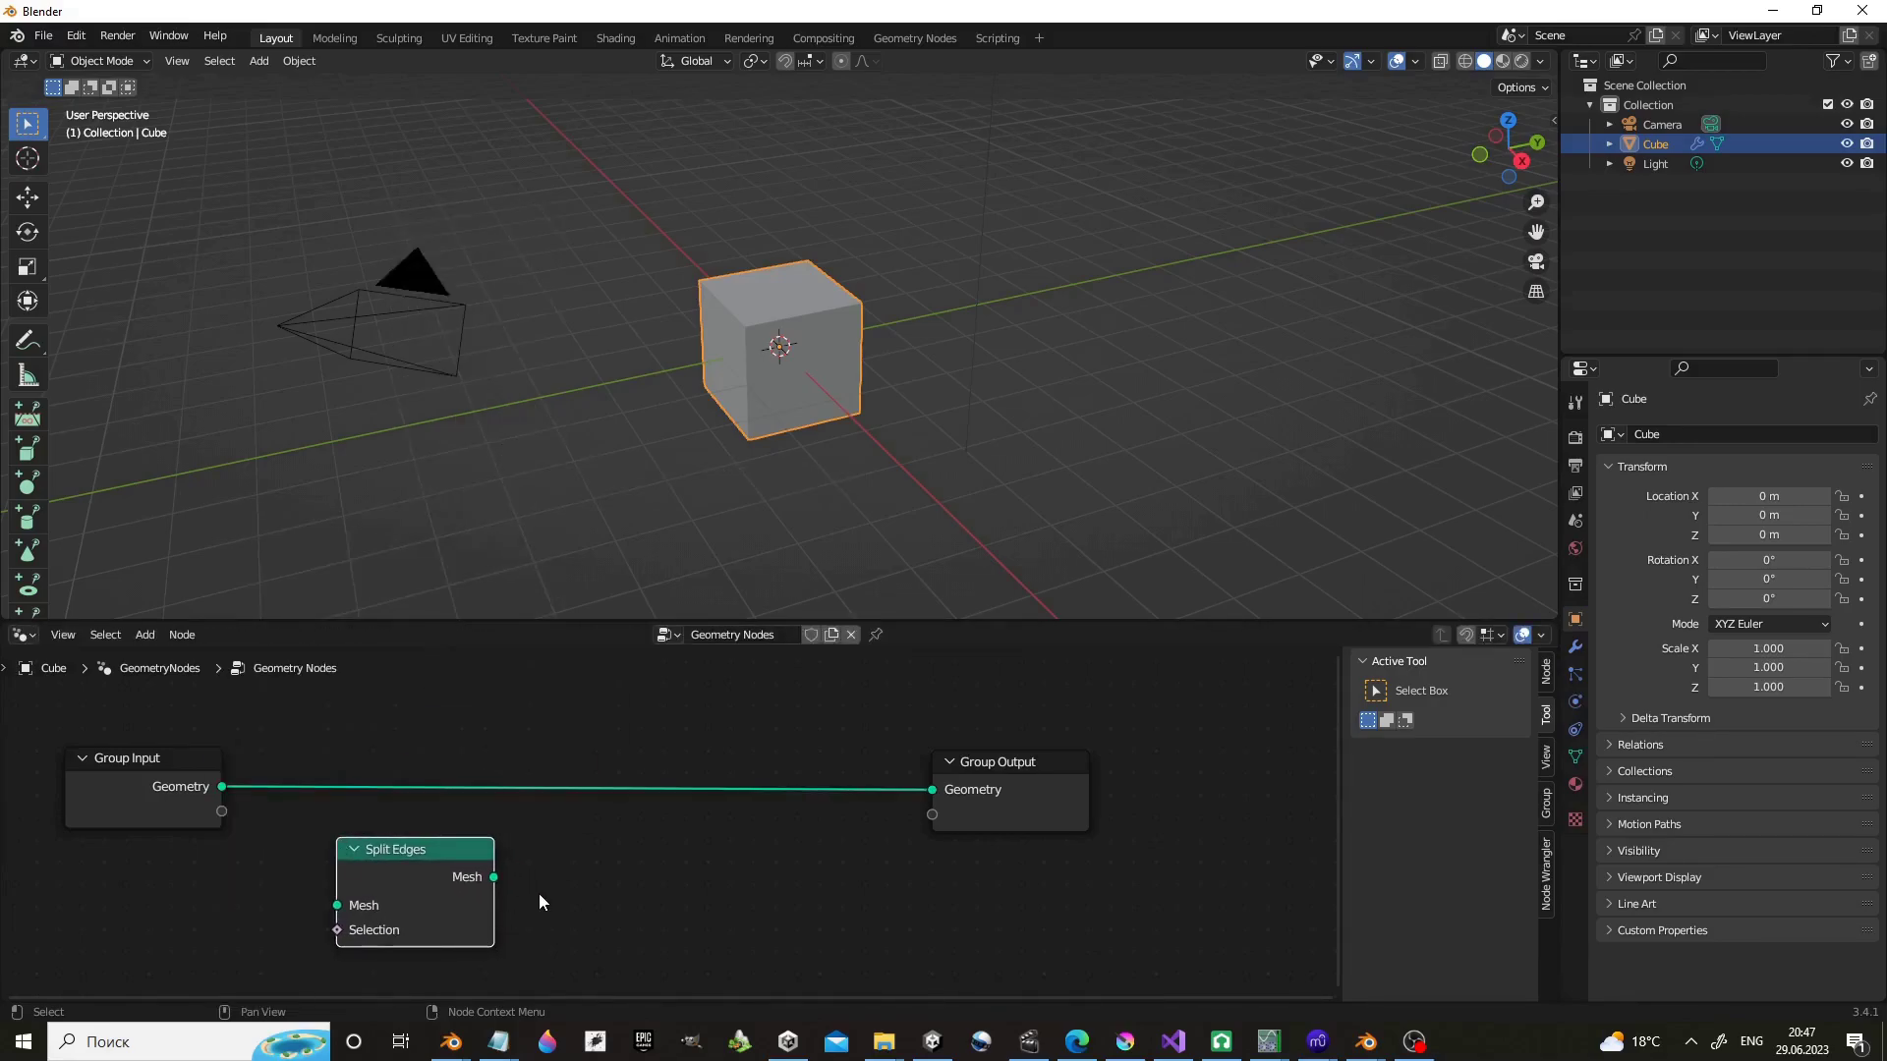
key(shift+a)
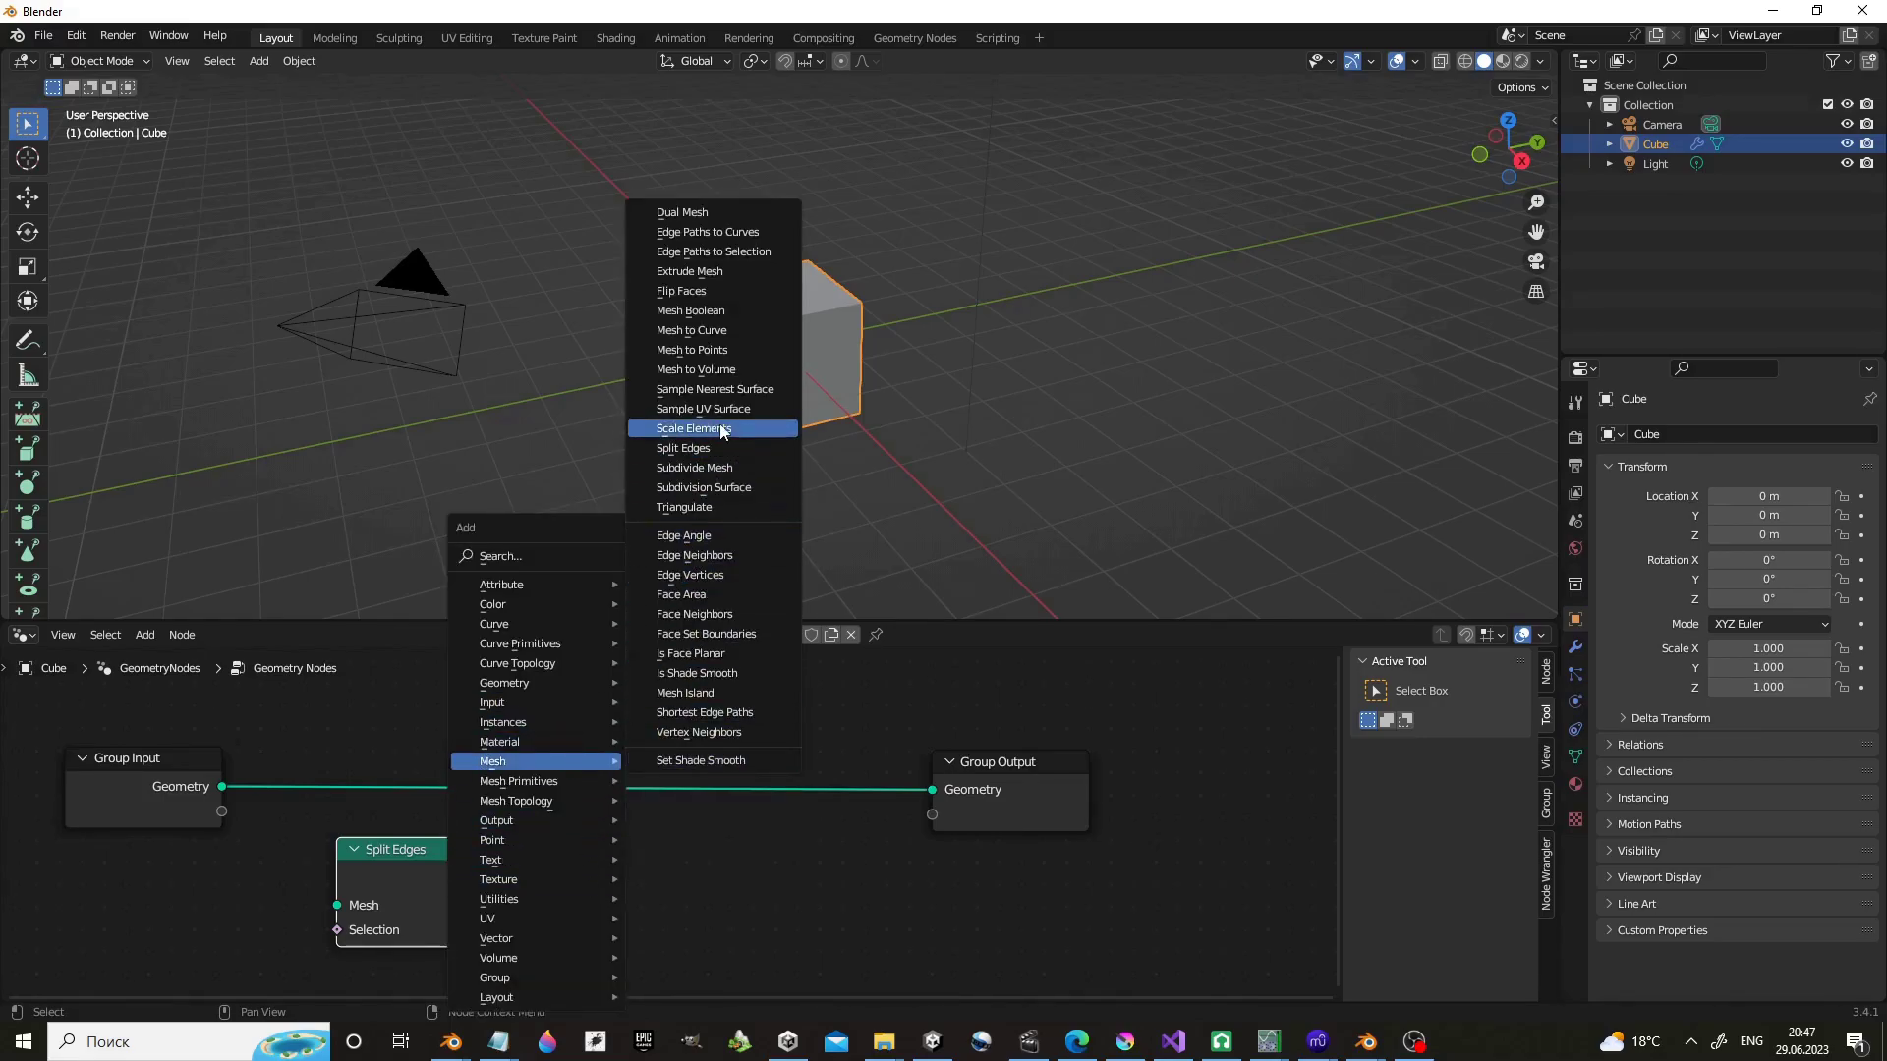
click(731, 430)
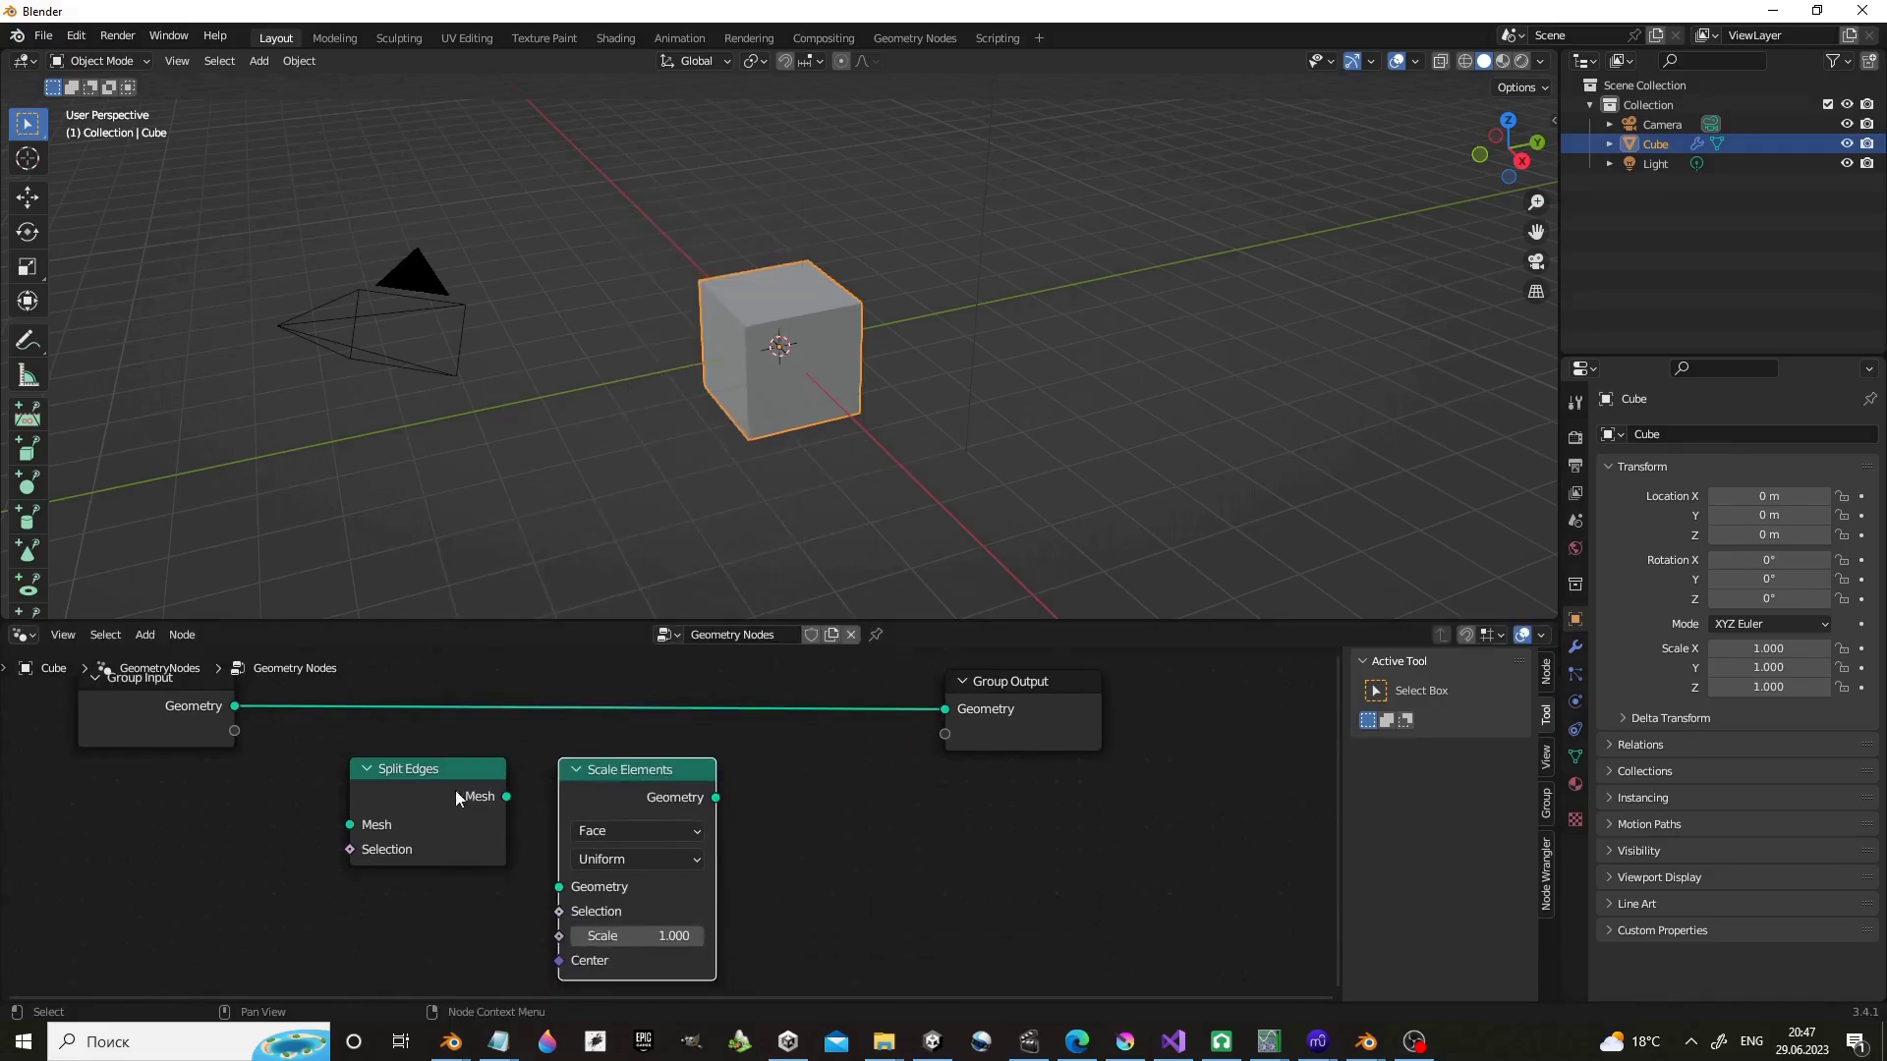
Chain Group Input → Split Edges → Scale Elements → Group Output with Scale set to 0.400.
drag(241, 721, 356, 840)
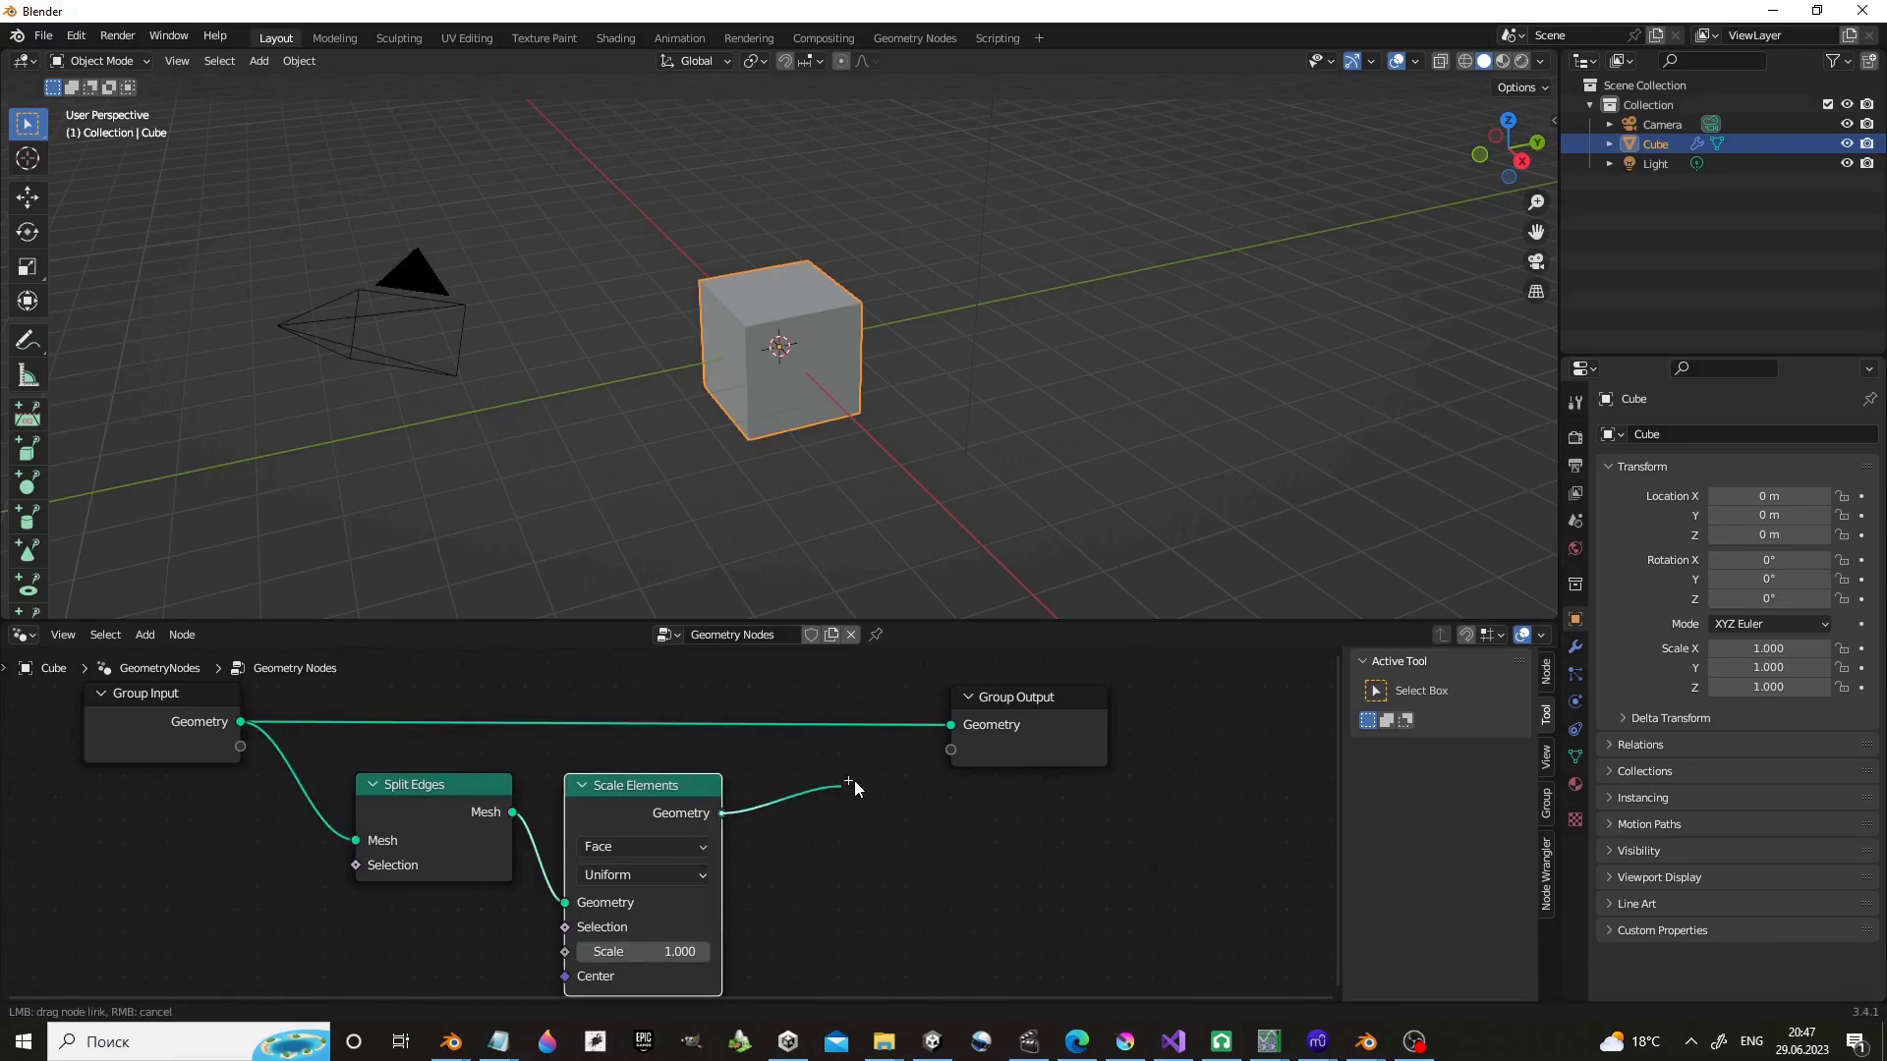
drag(722, 813, 951, 724)
drag(644, 951, 589, 951)
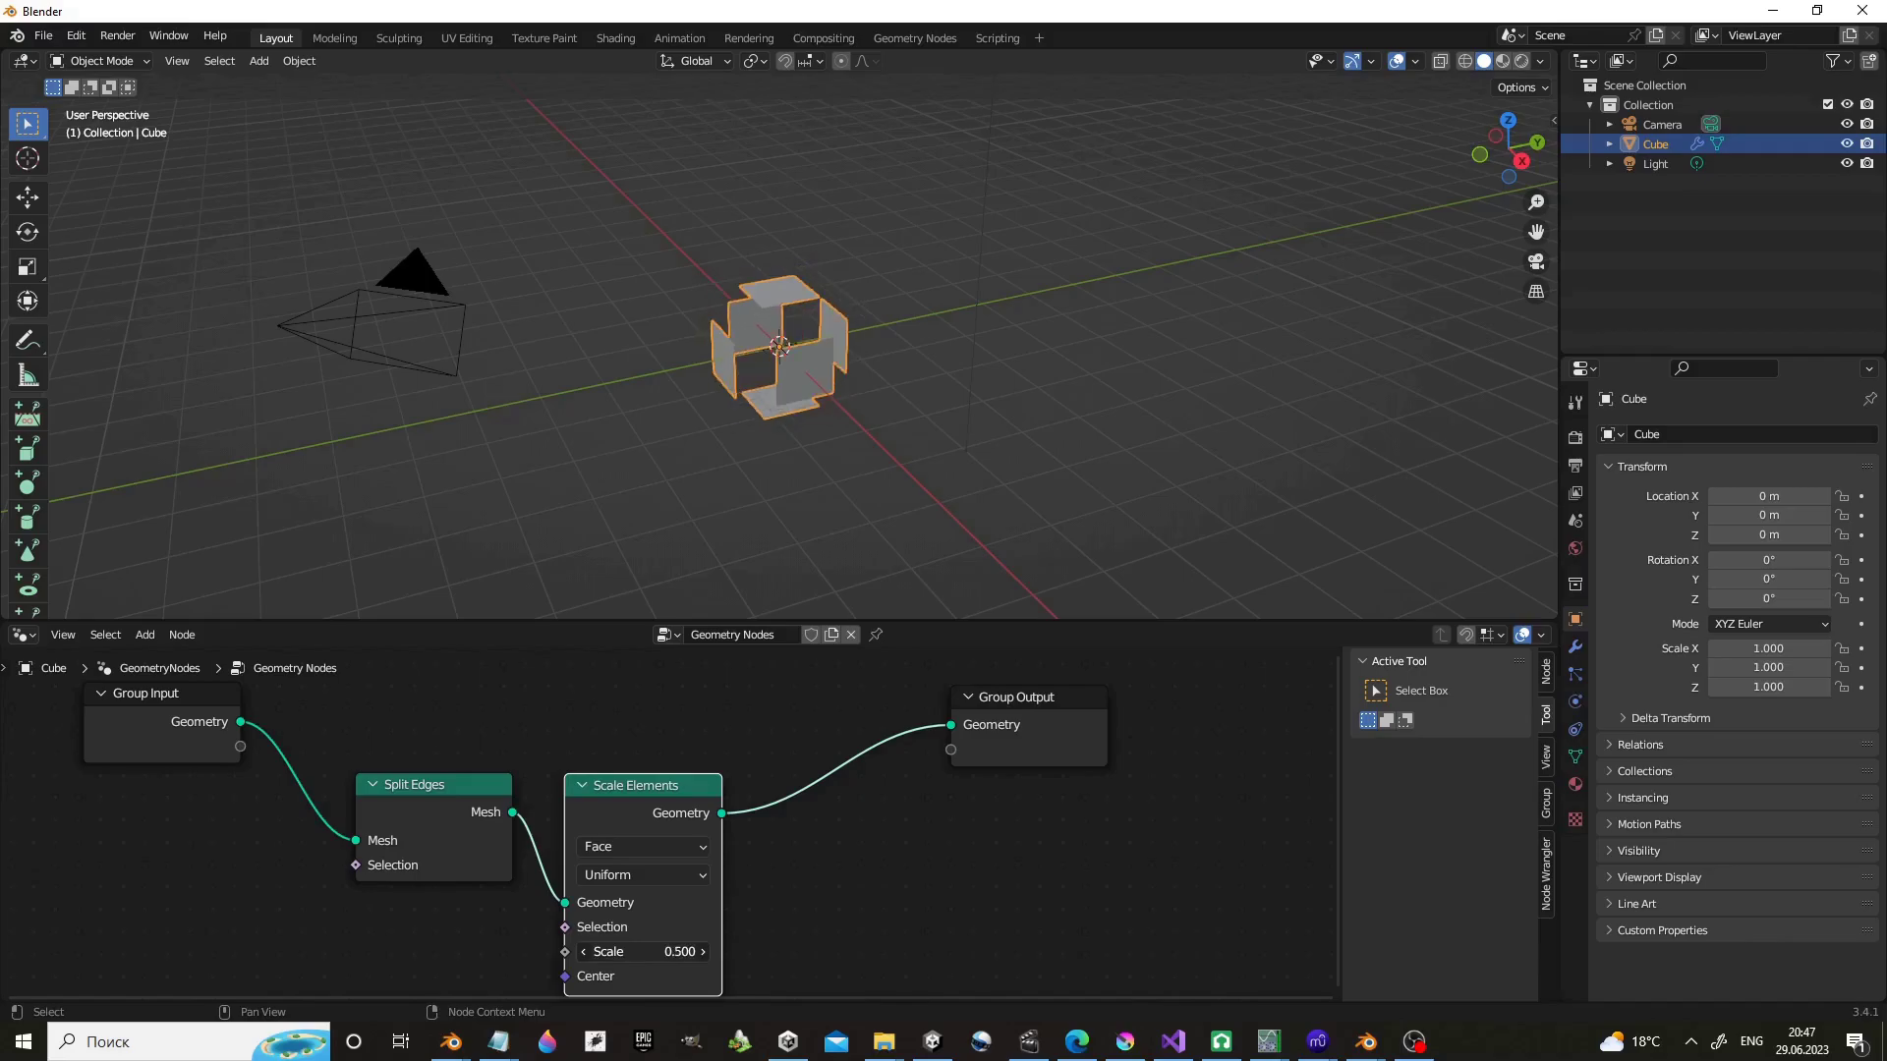
middle_drag(818, 415, 835, 399)
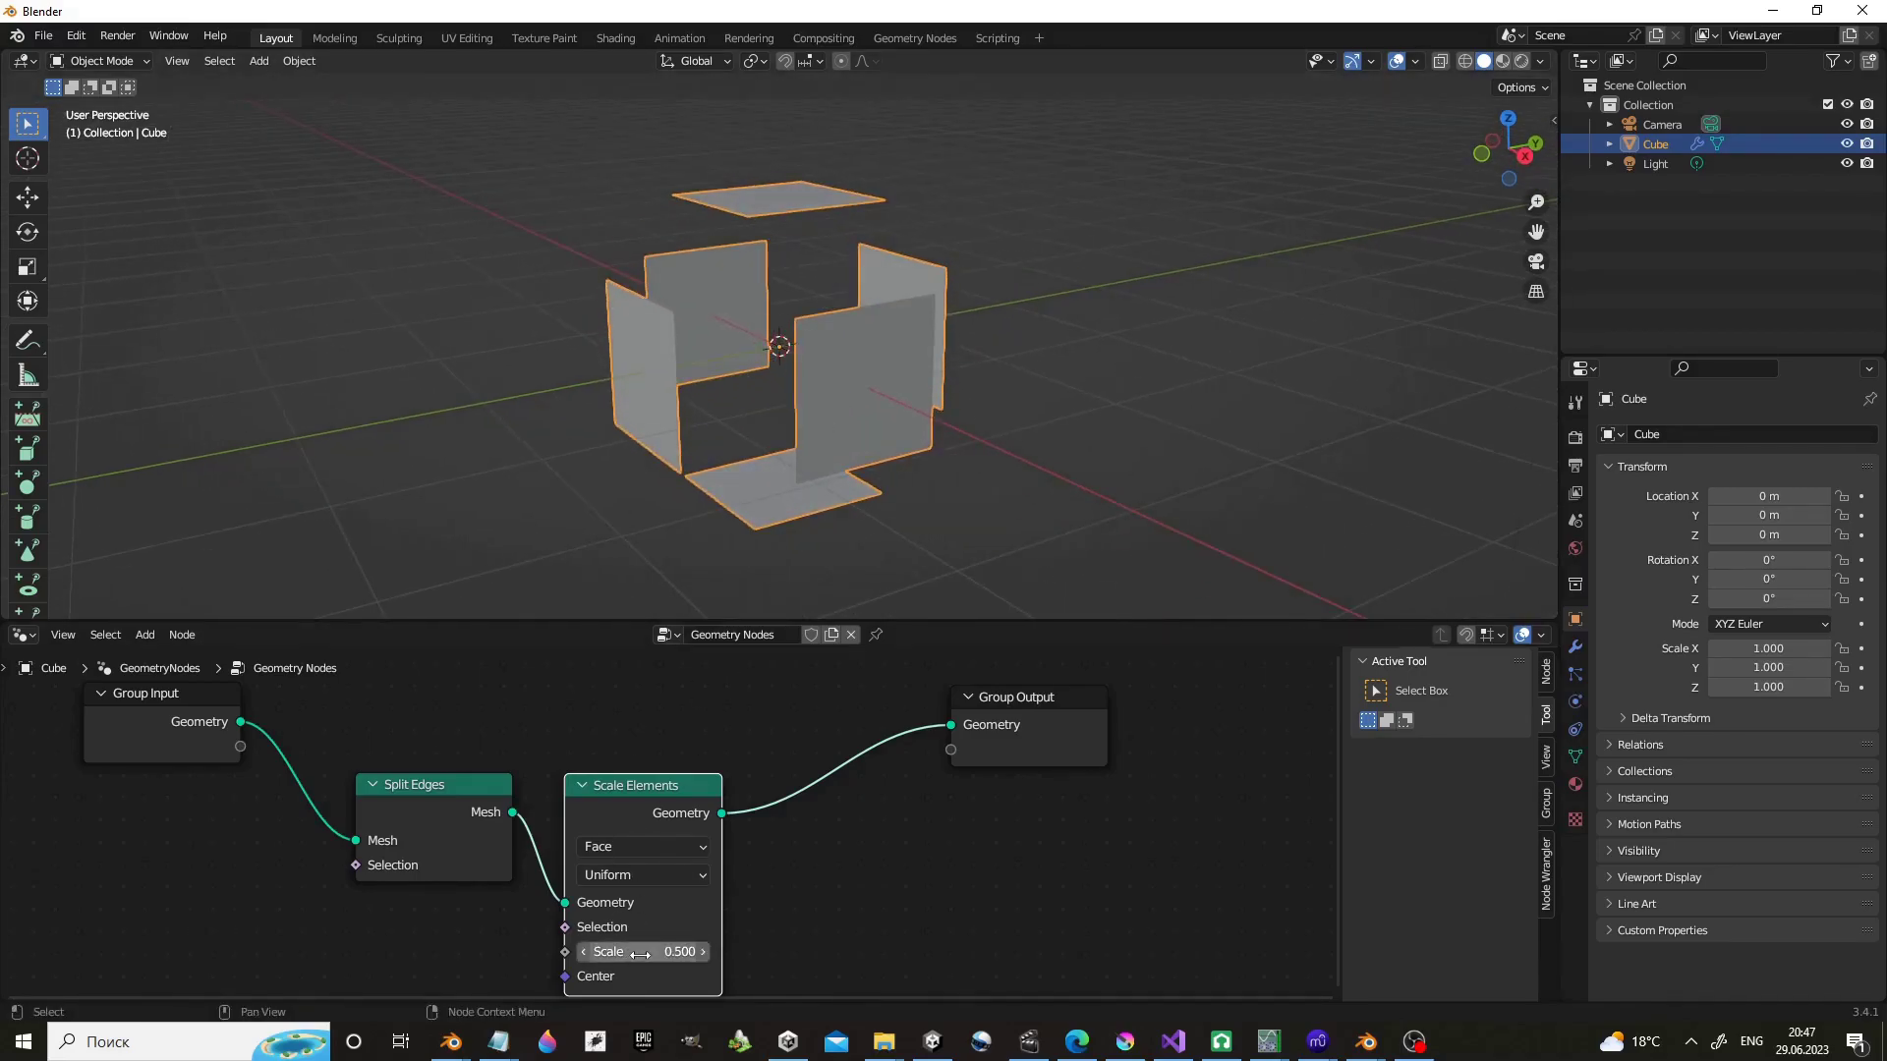
drag(639, 953, 810, 819)
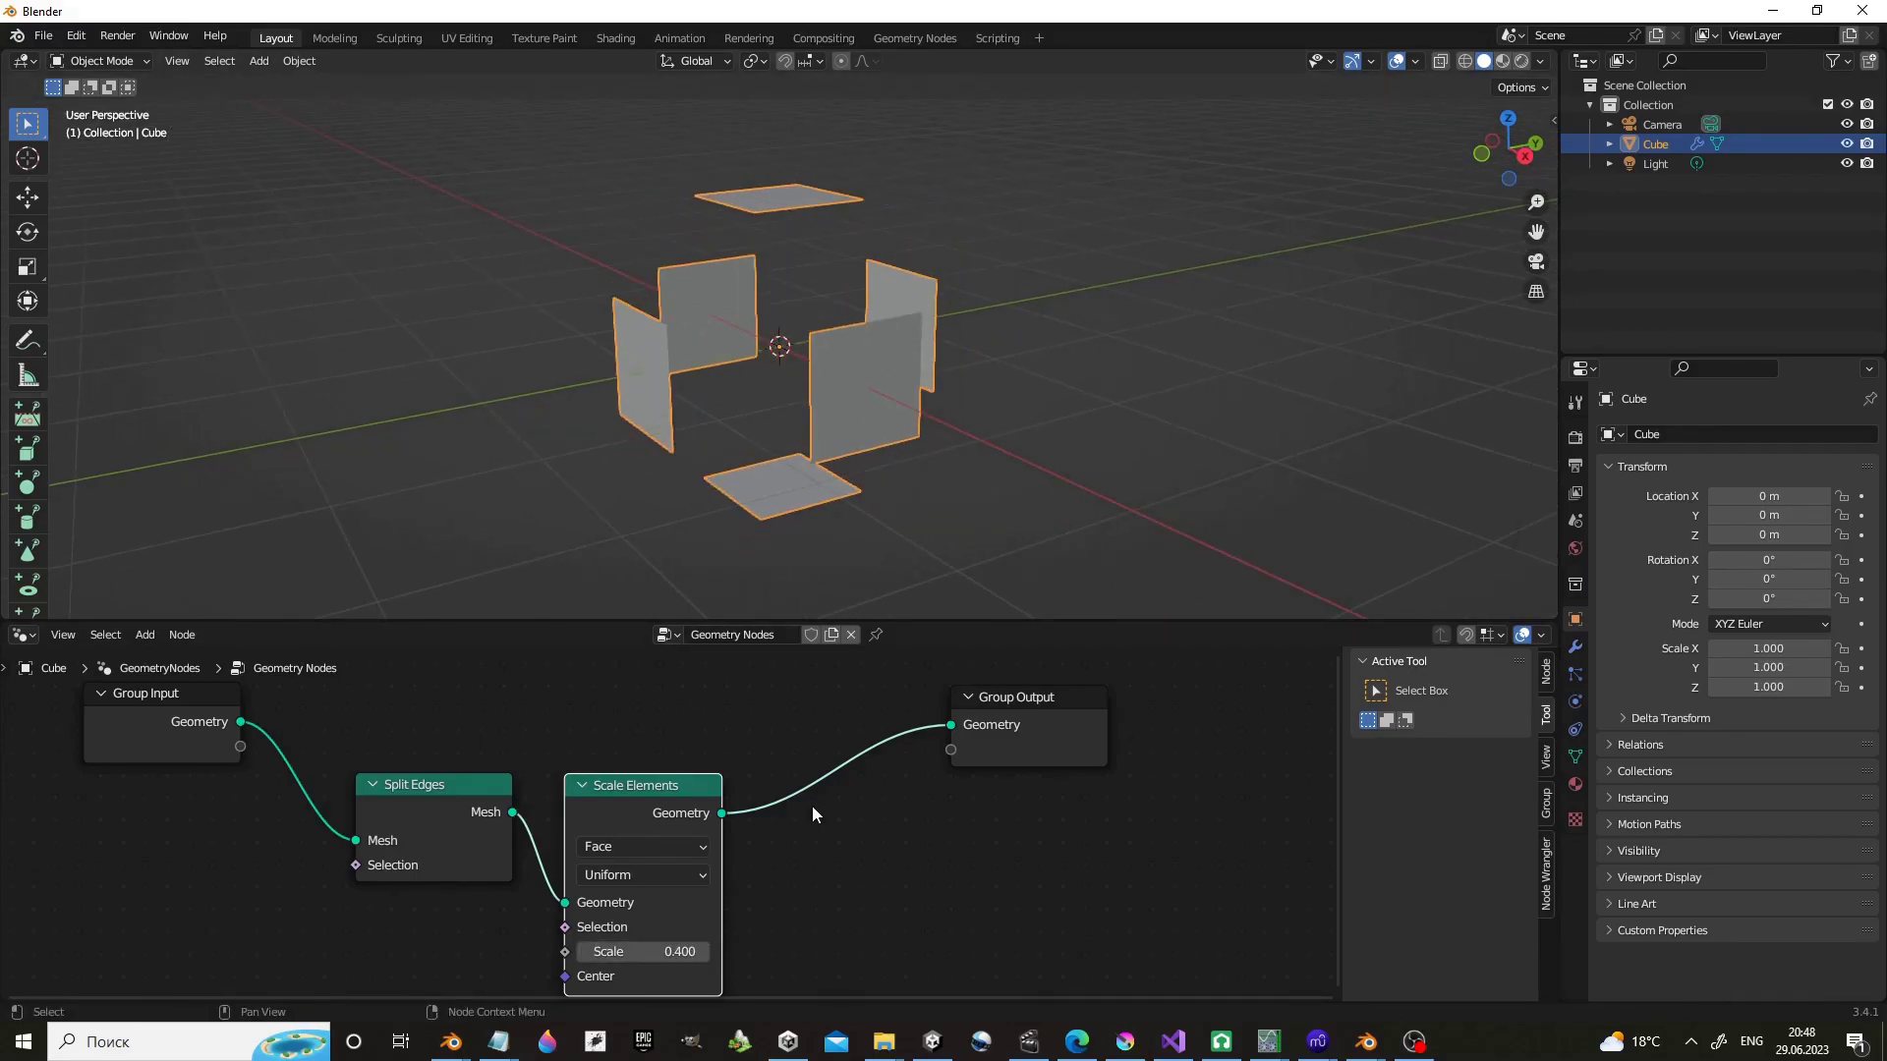
drag(1018, 706, 1284, 726)
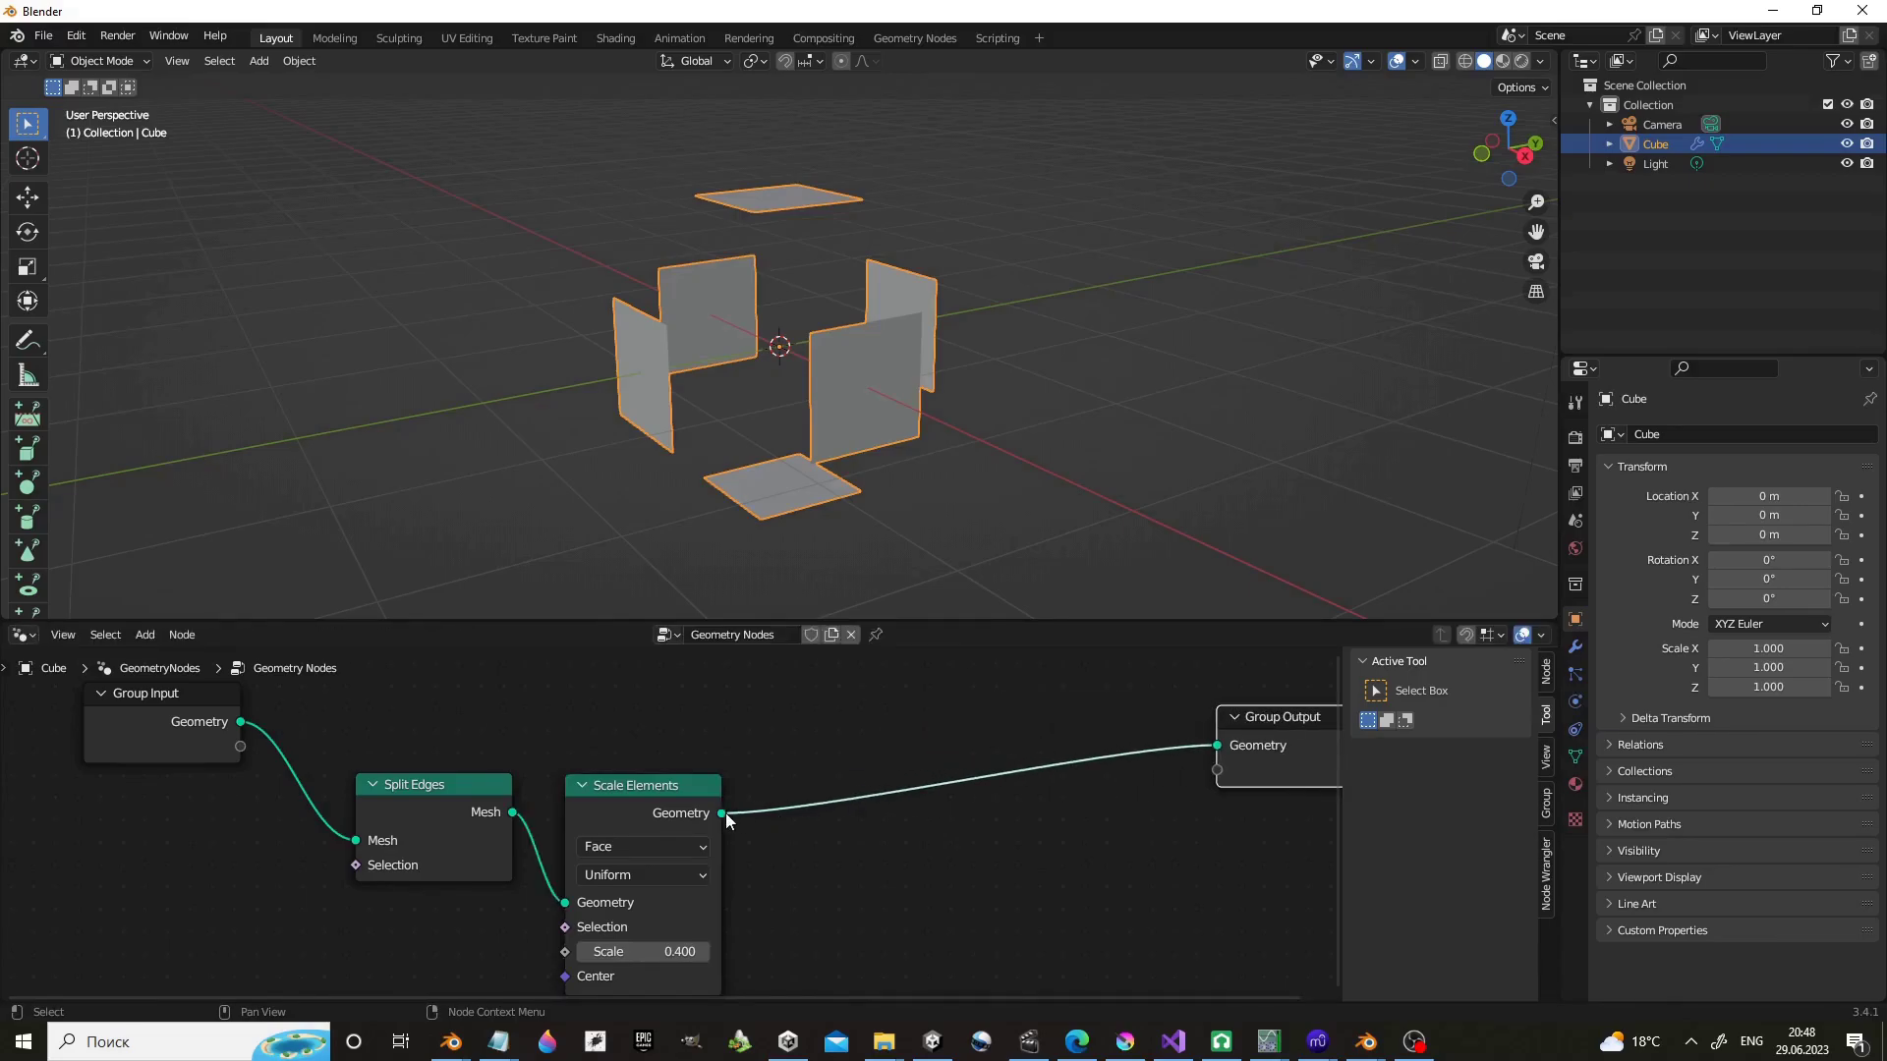
drag(724, 816, 841, 879)
key(Escape)
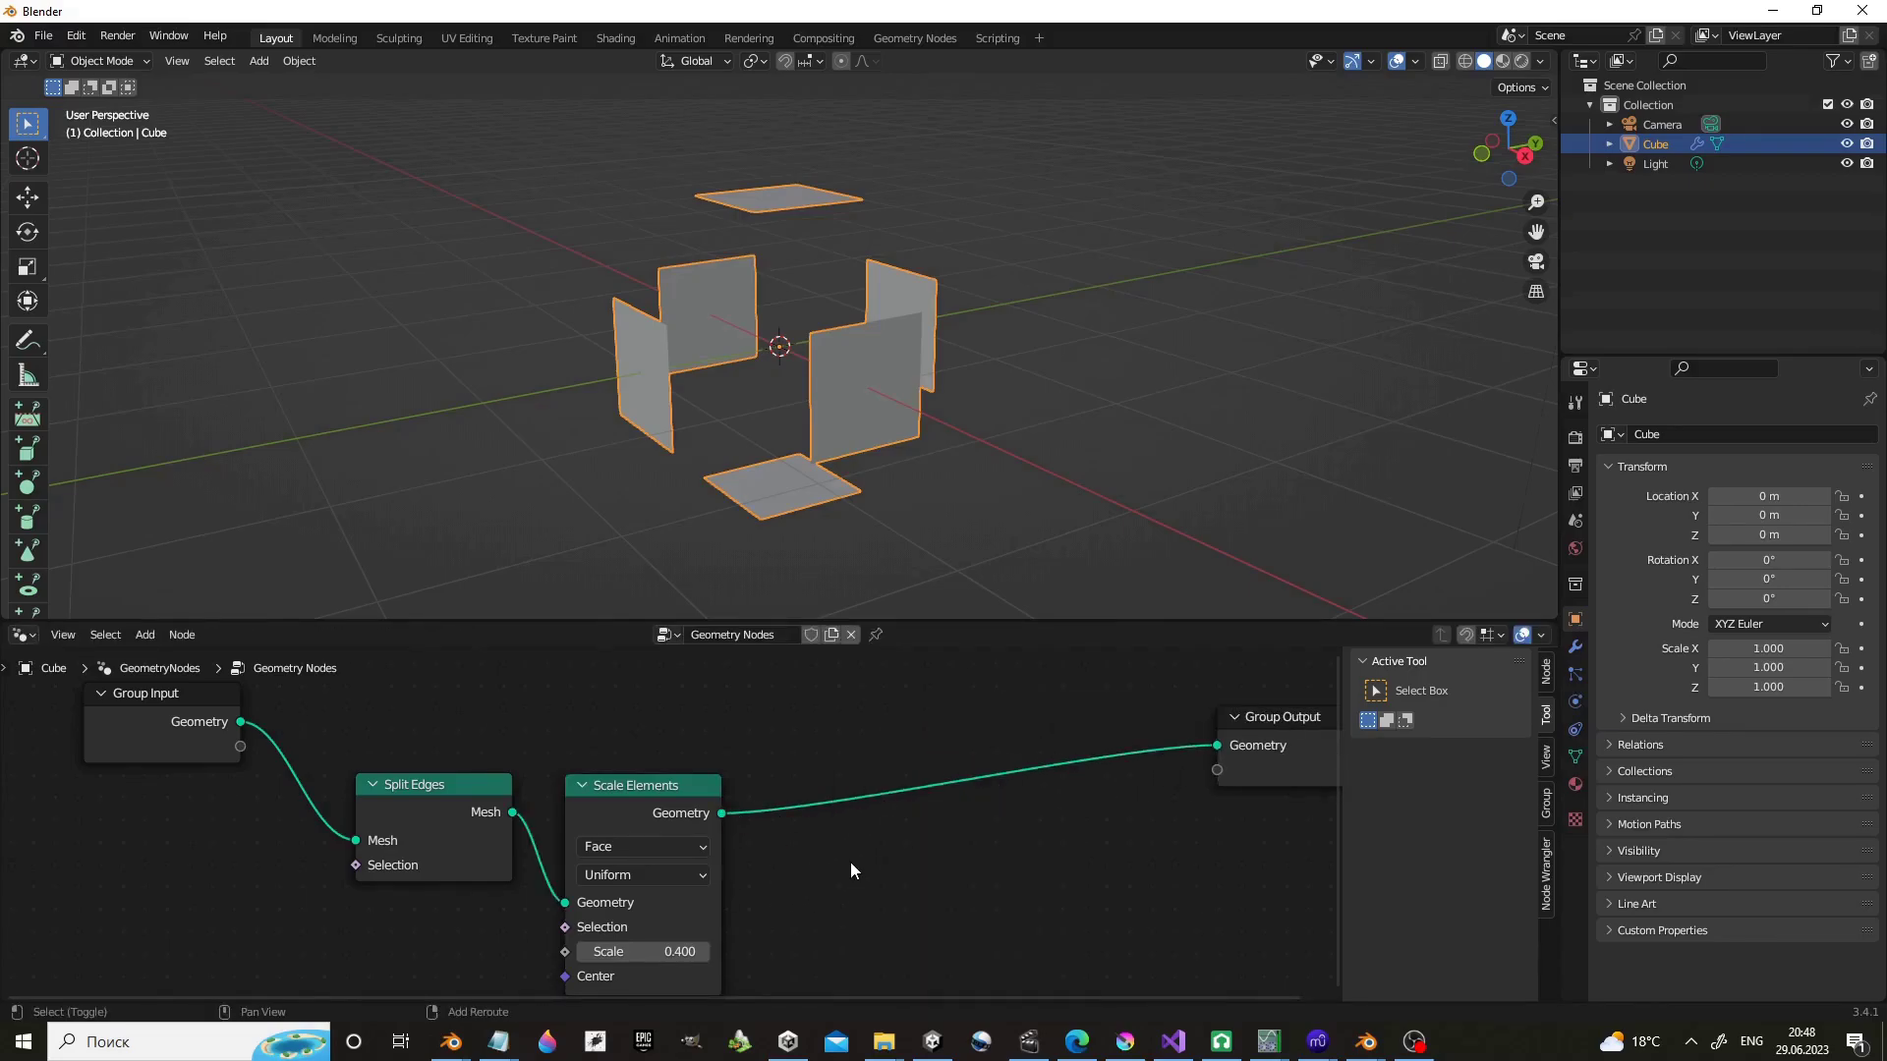
key(shift+a)
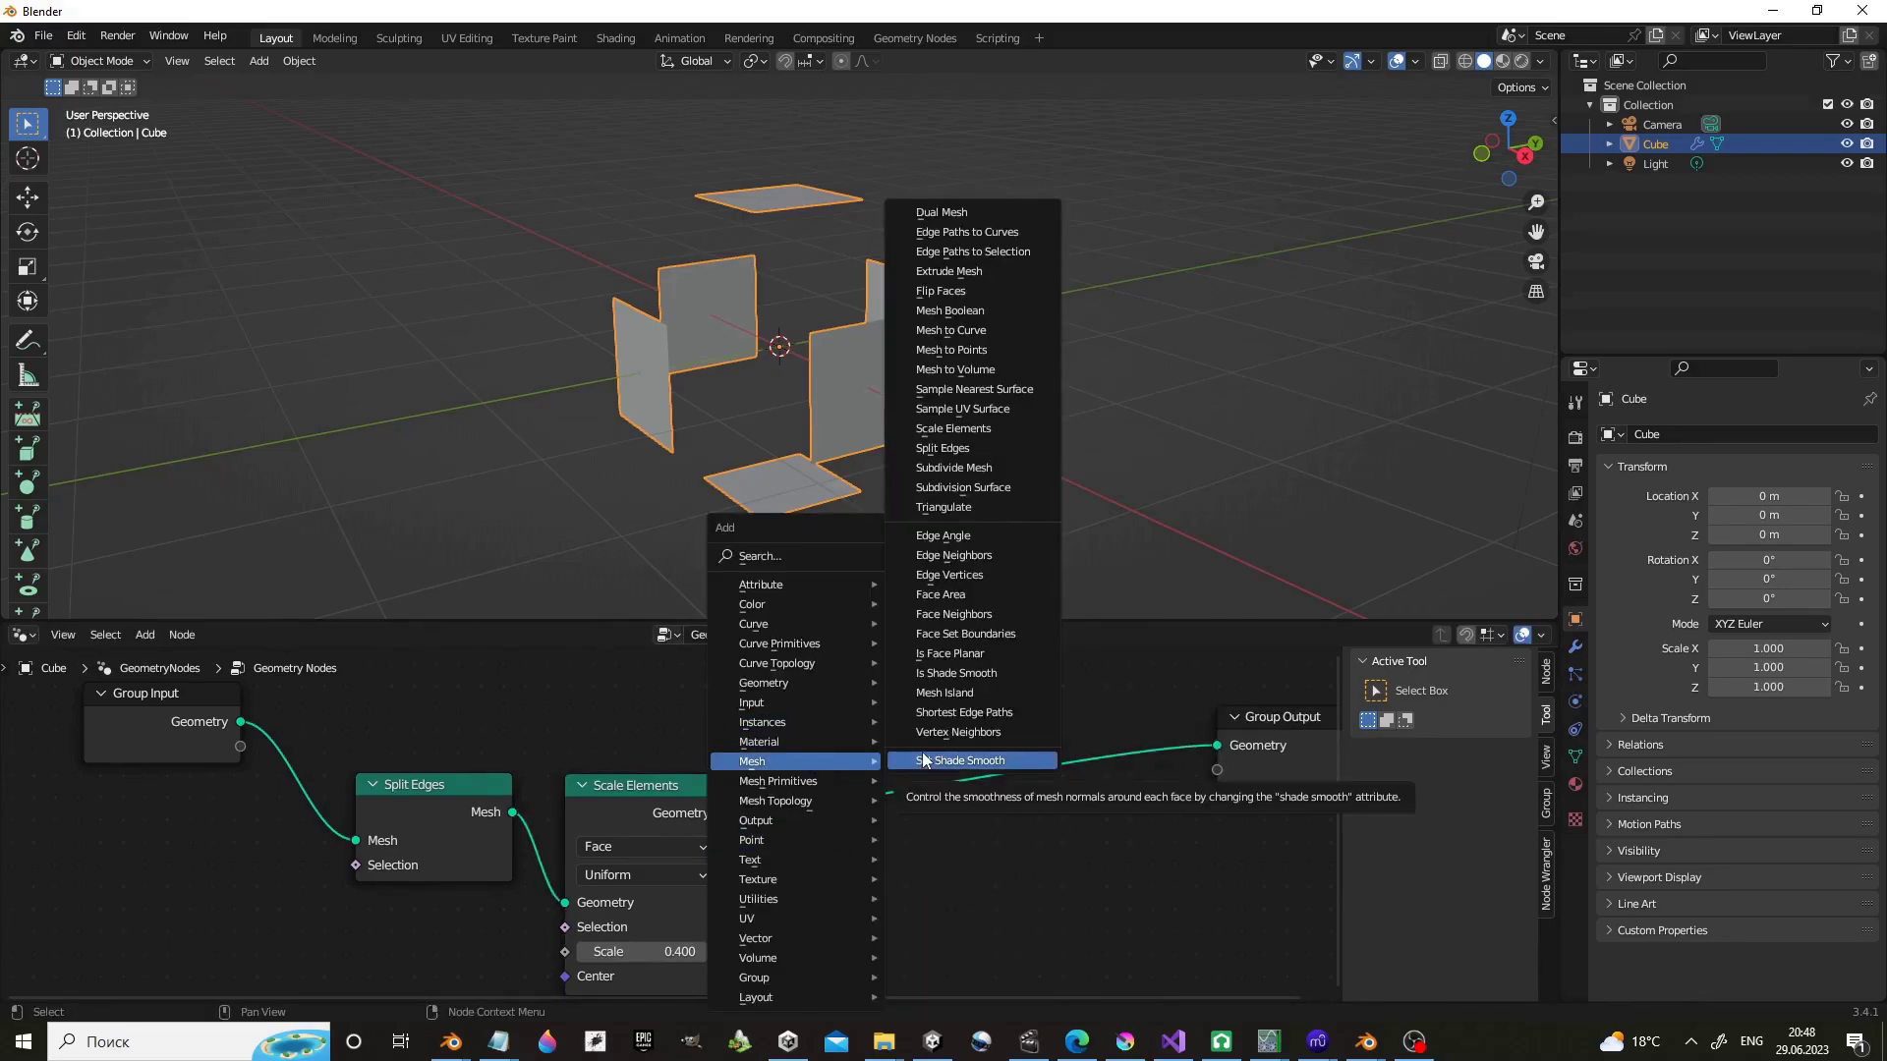
Insert an Extrude Mesh node before Group Output, keeping Offset Scale at 1.000.
click(1004, 272)
click(782, 817)
middle_drag(1112, 934, 1151, 856)
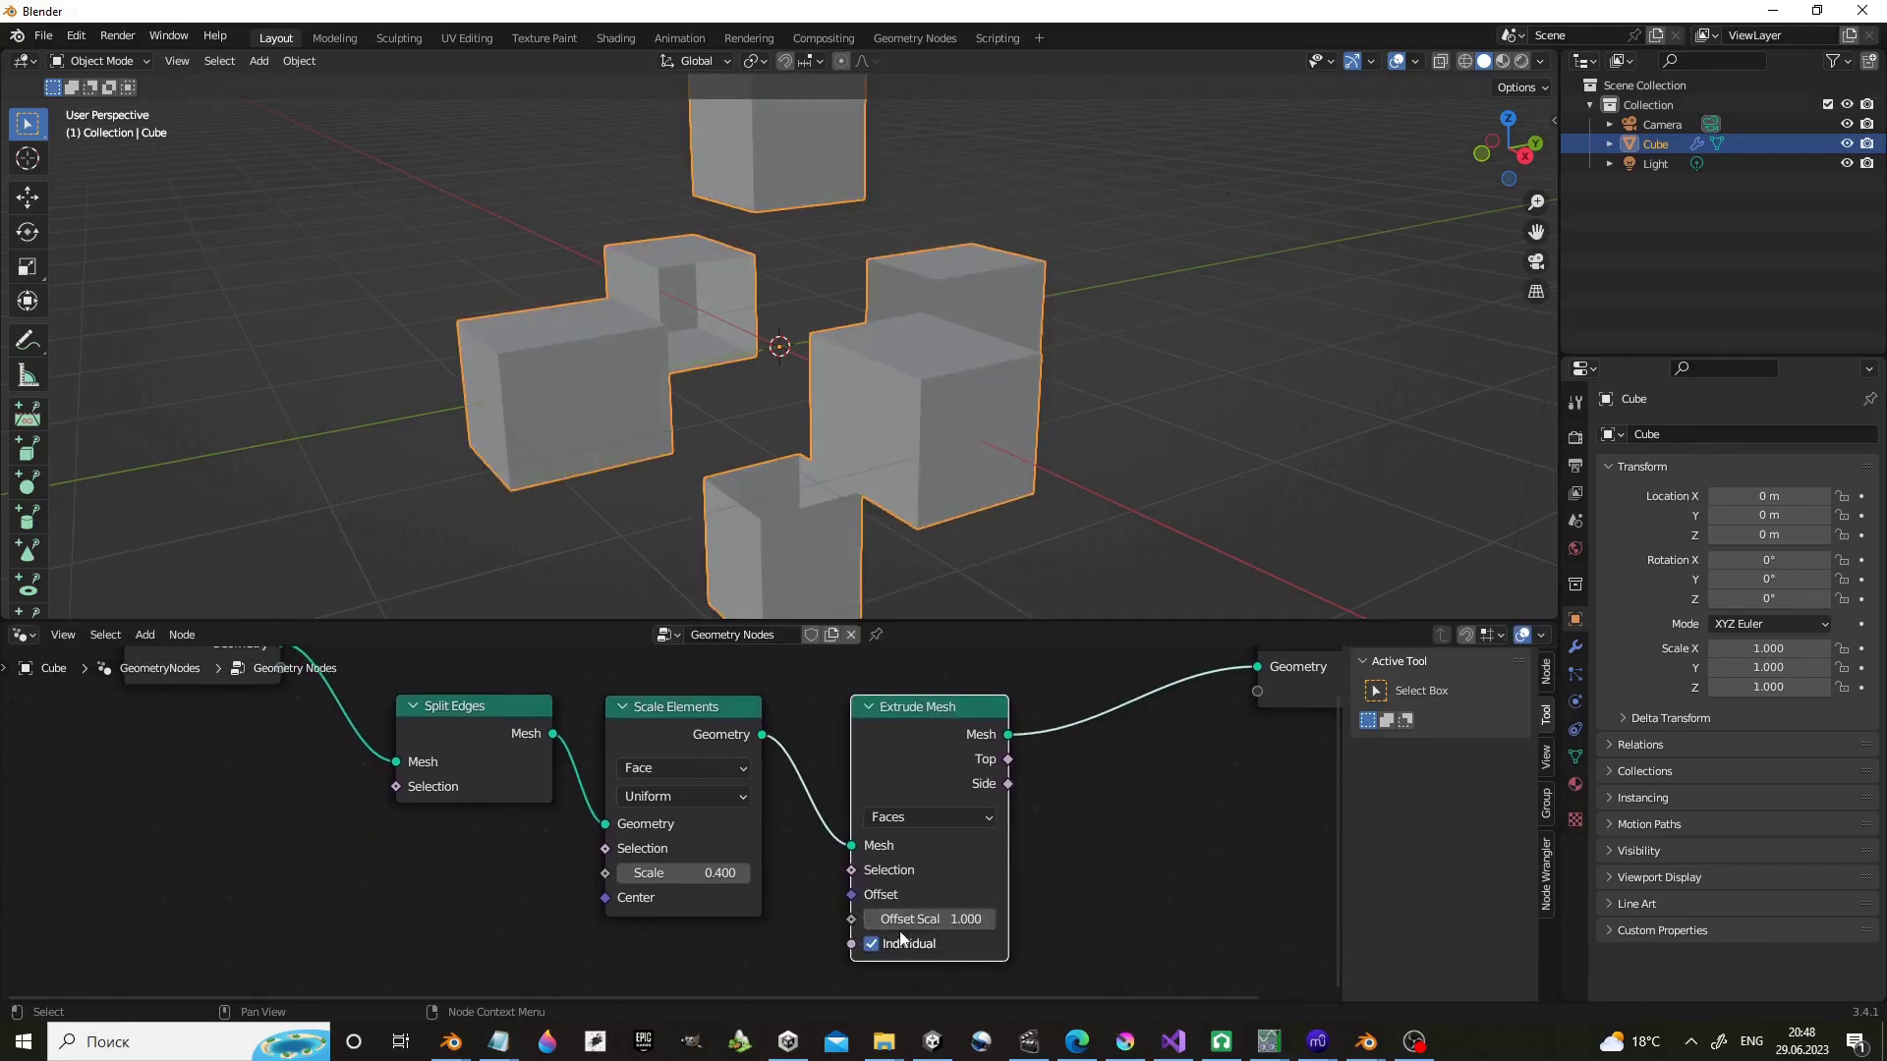
drag(929, 919, 885, 919)
key(Escape)
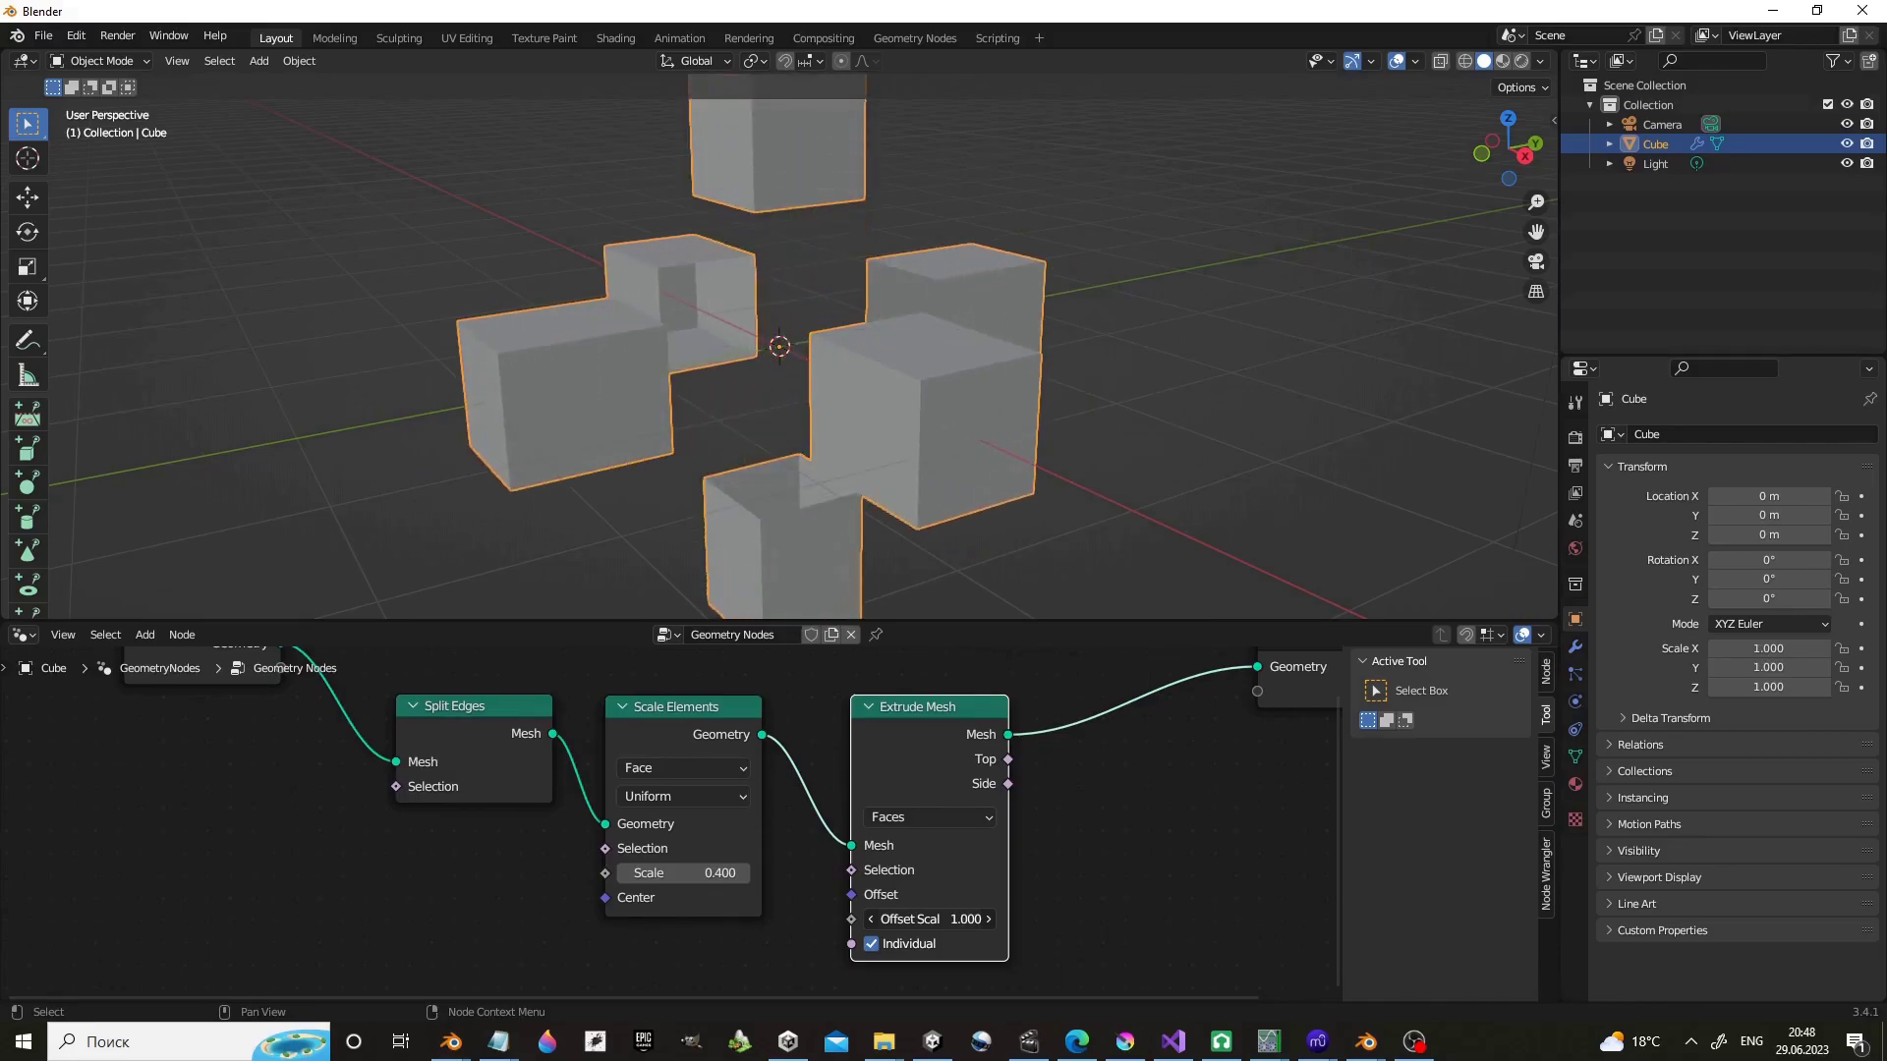
scroll(845, 810, down, 1)
mouse_move(845, 810)
middle_down()
mouse_move(753, 845)
mouse_move(598, 825)
middle_up()
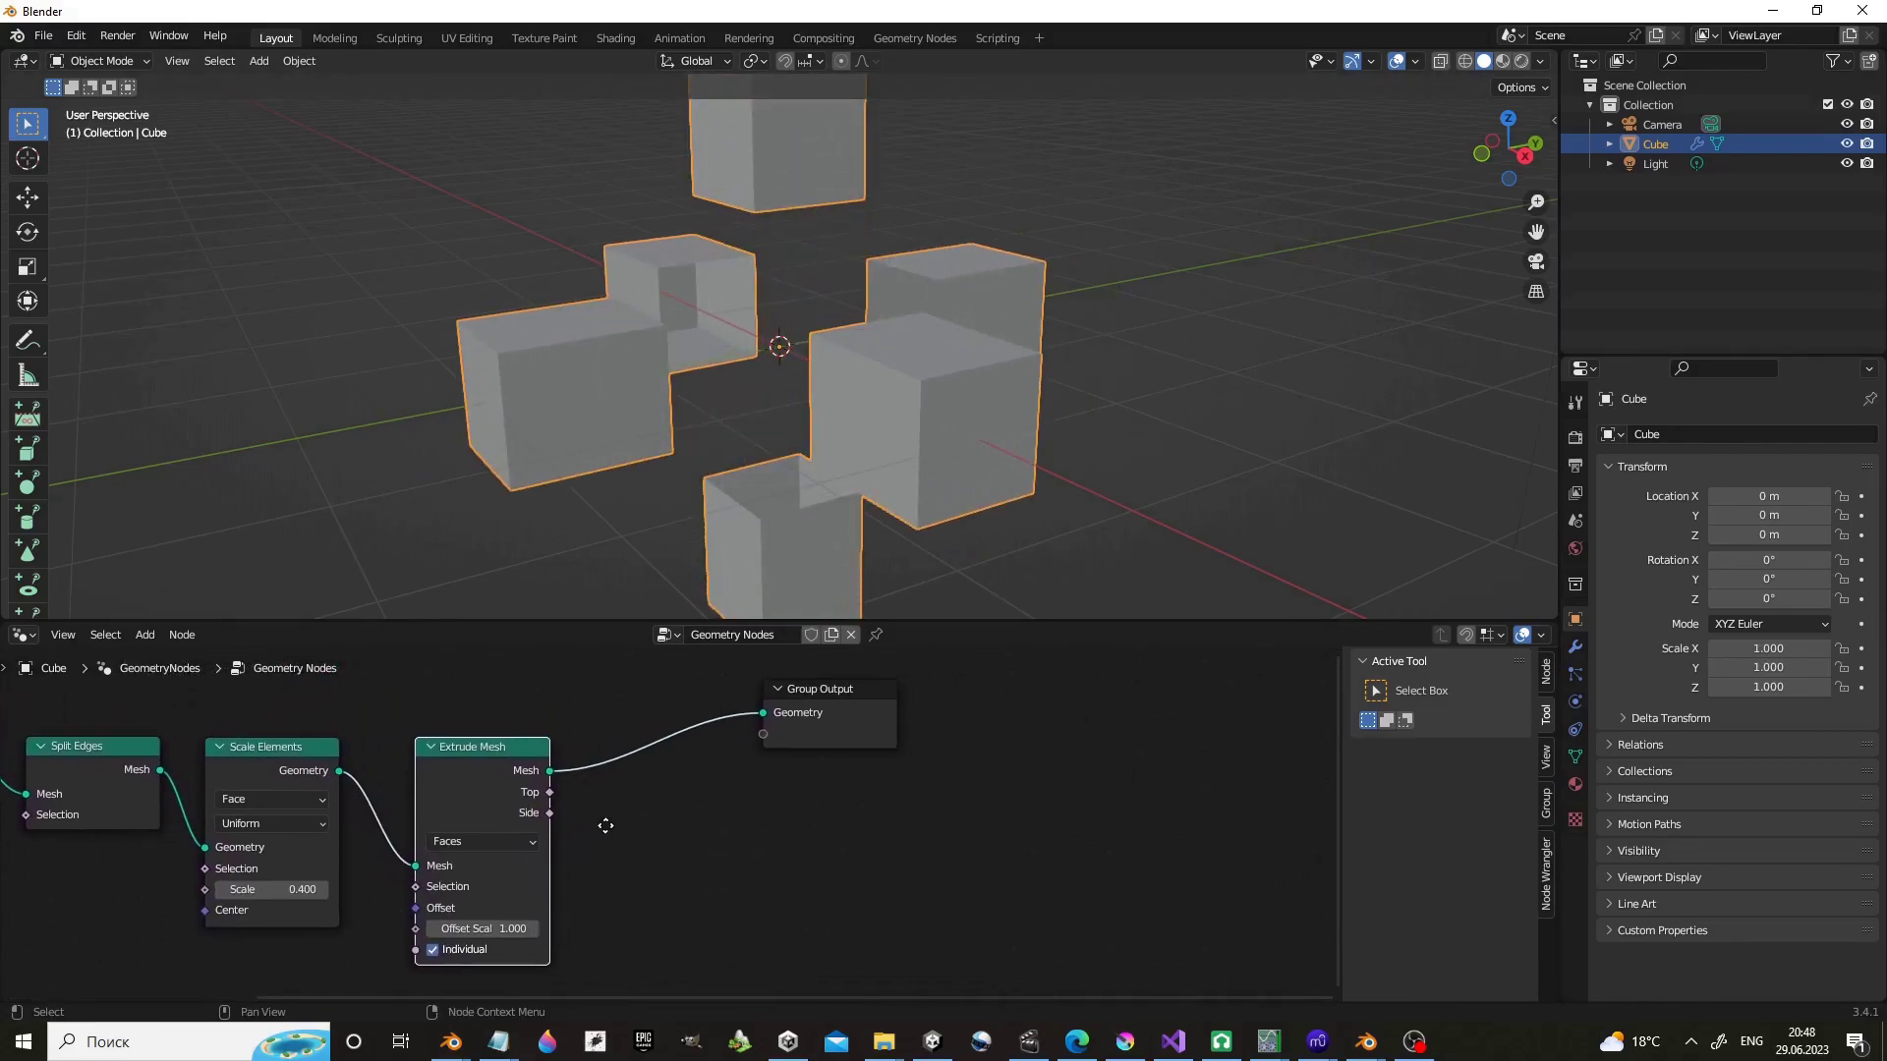
drag(855, 702, 1242, 733)
scroll(655, 824, up, 1)
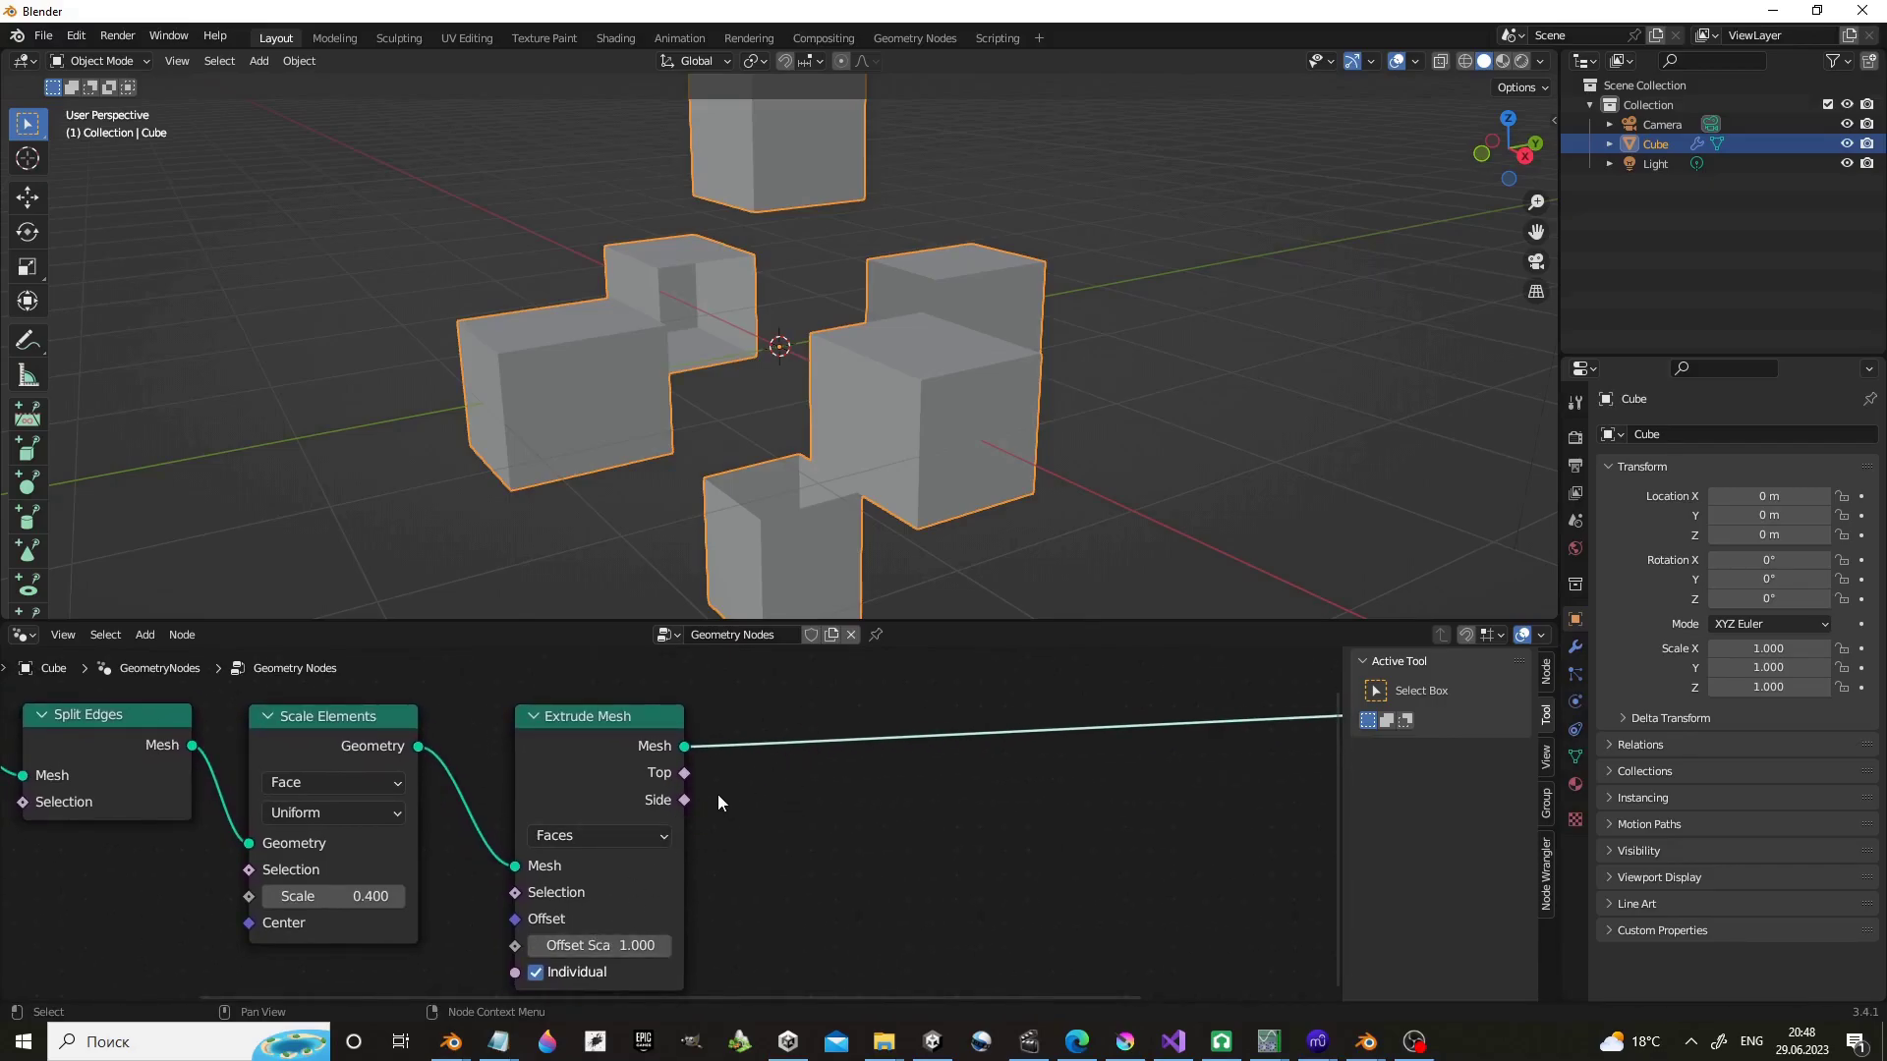
click(377, 725)
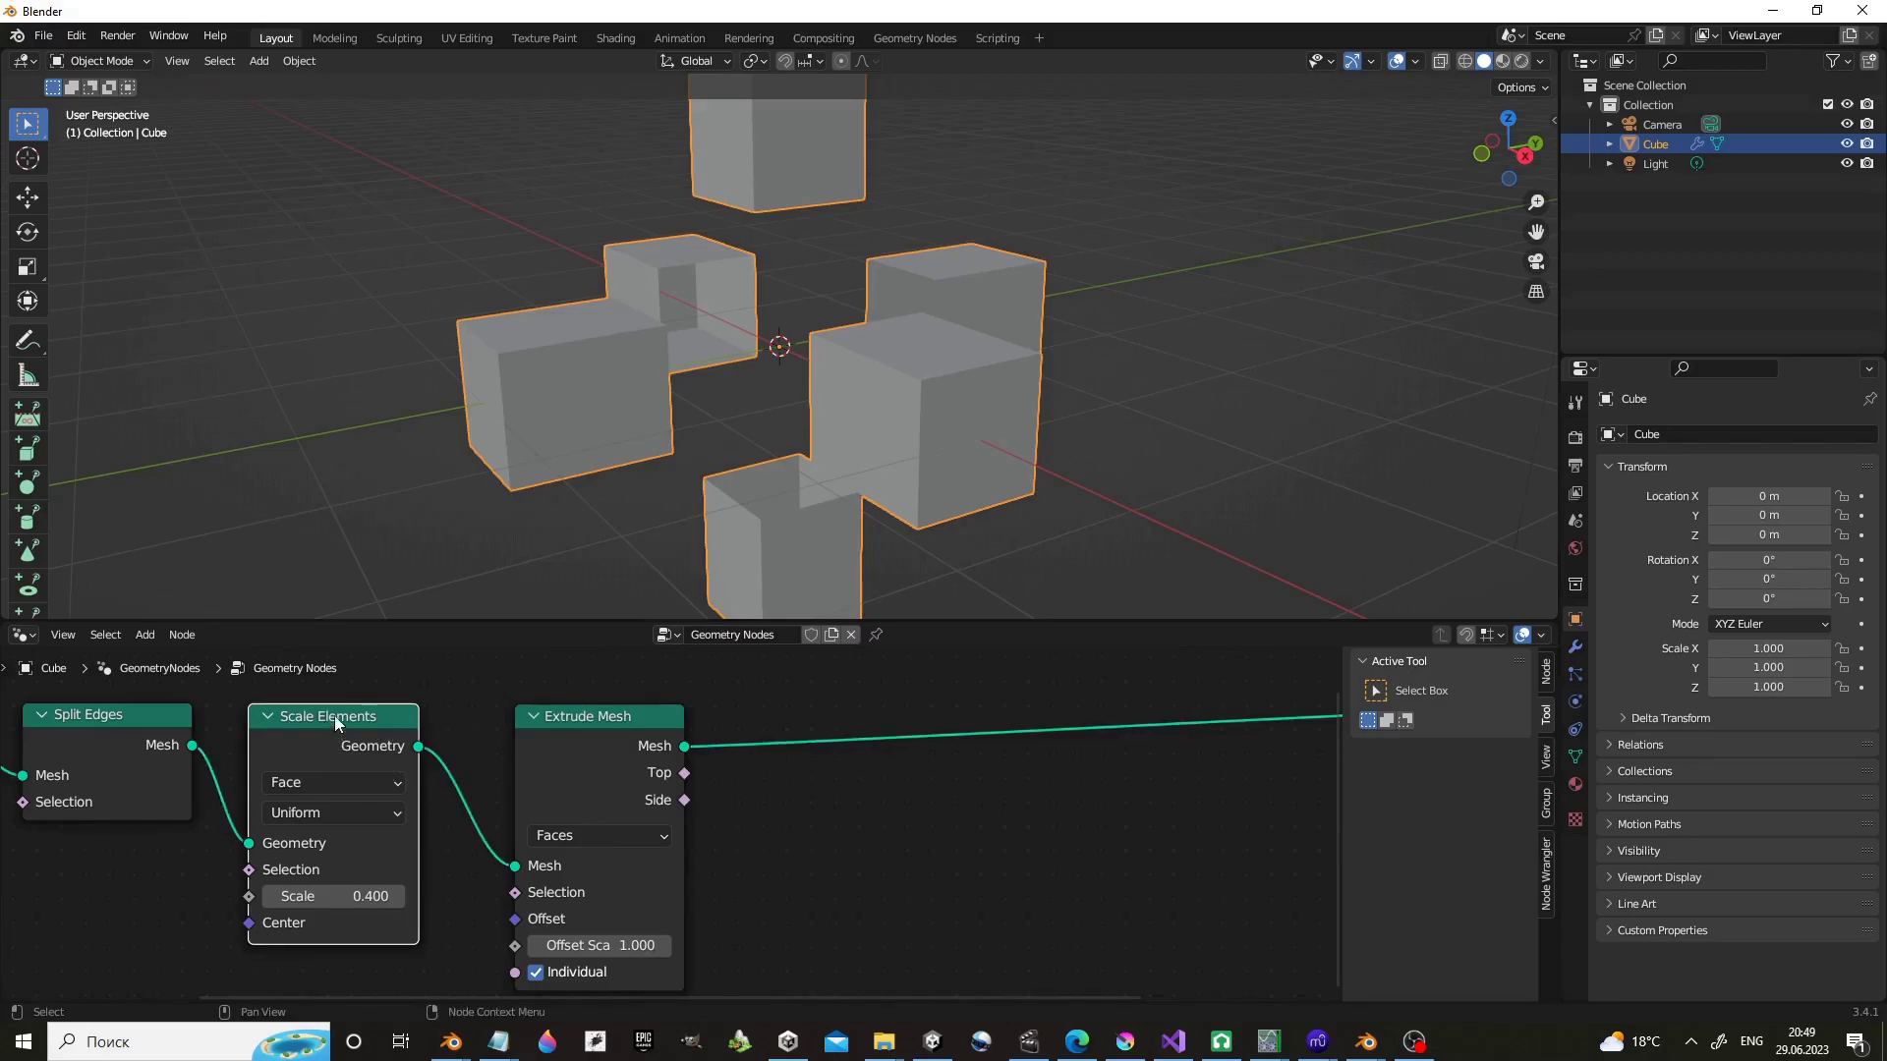
Add a duplicate Scale Elements after Extrude Mesh, limited to the Top faces with scale 0.000.
key(shift+d)
click(865, 724)
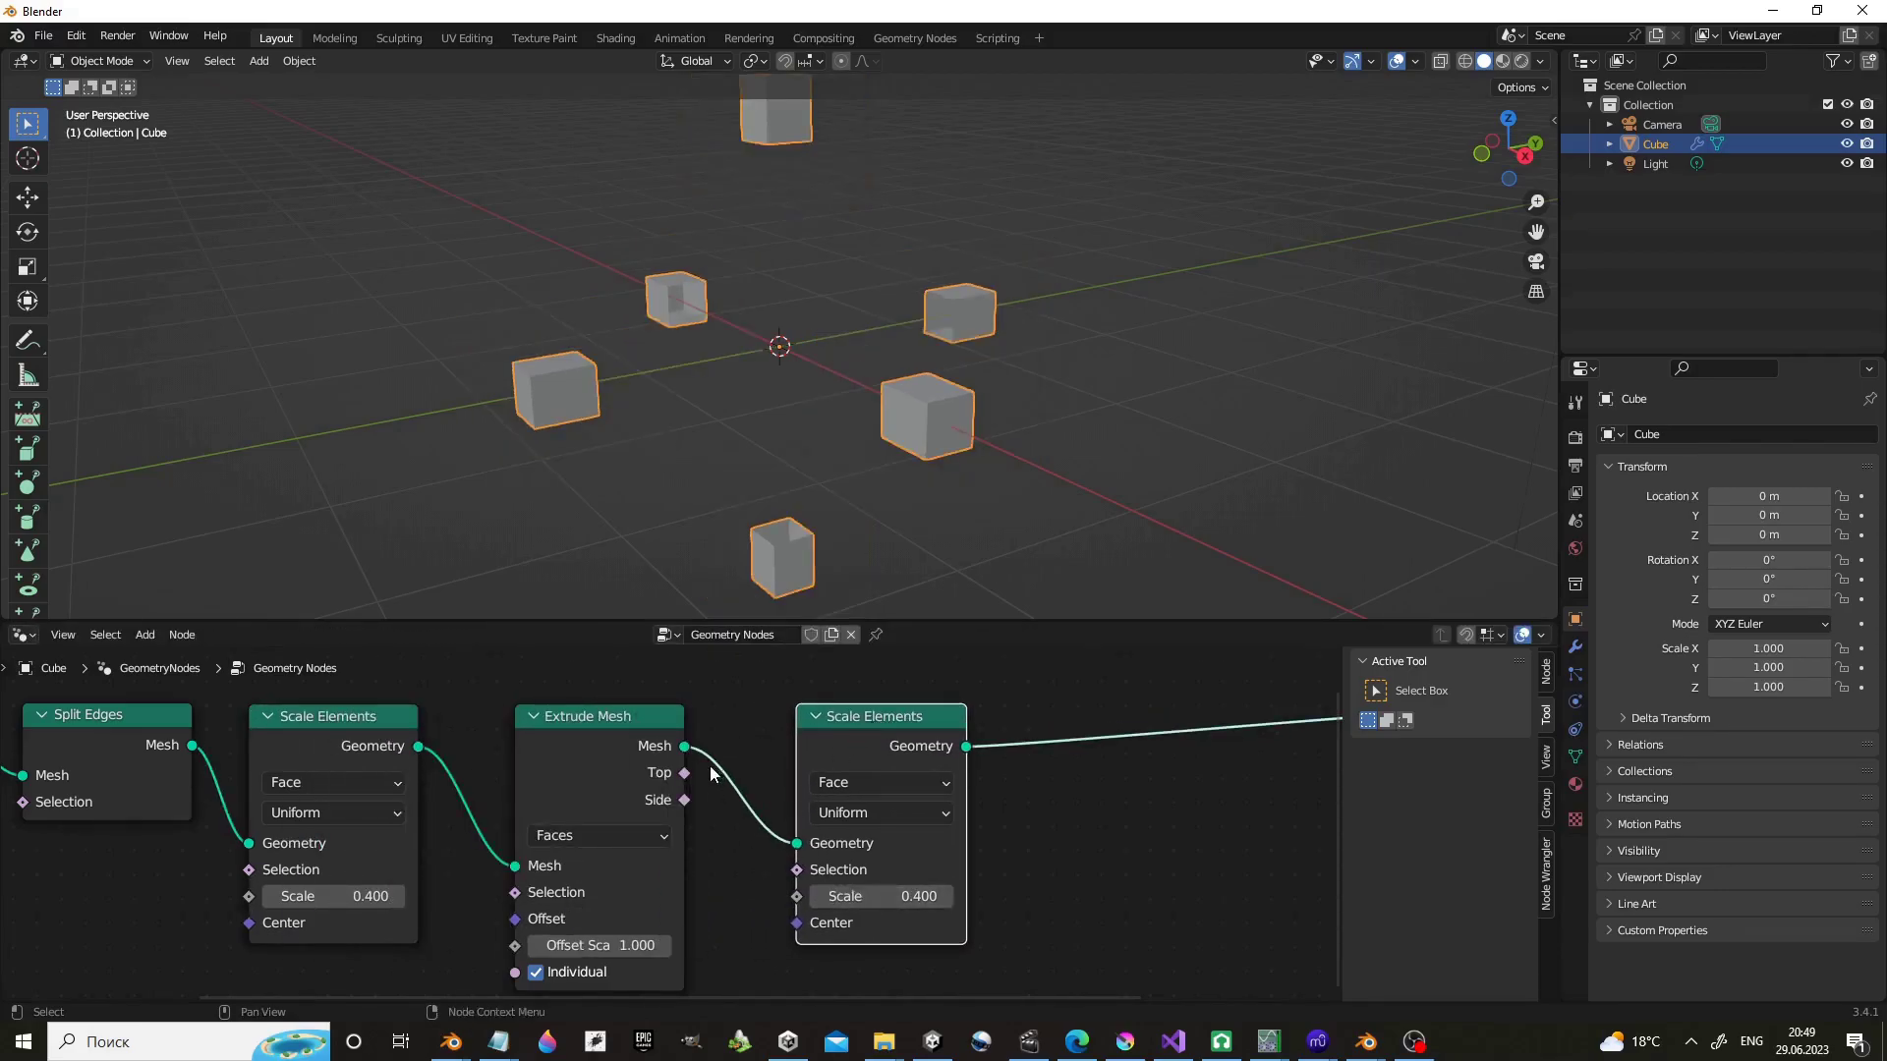
drag(685, 772, 845, 896)
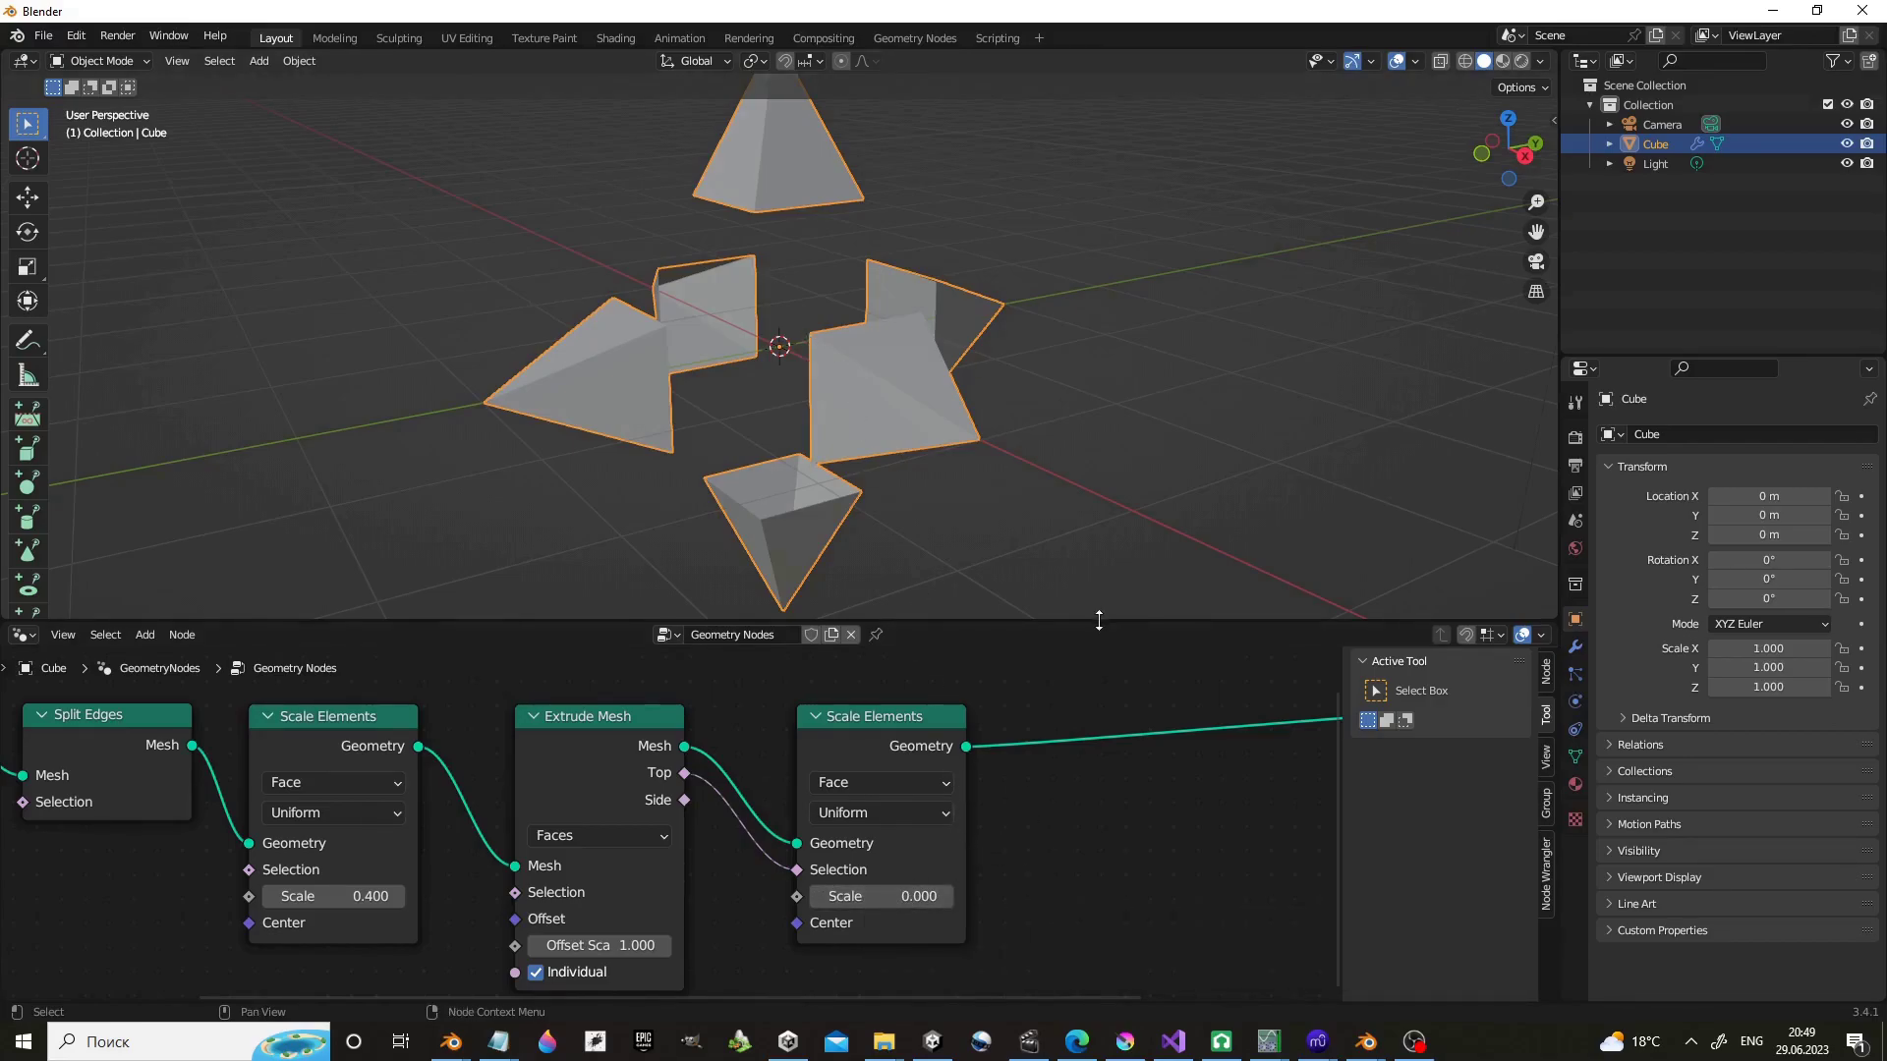
drag(1051, 621, 1052, 555)
key(shift+a)
mouse_move(1017, 722)
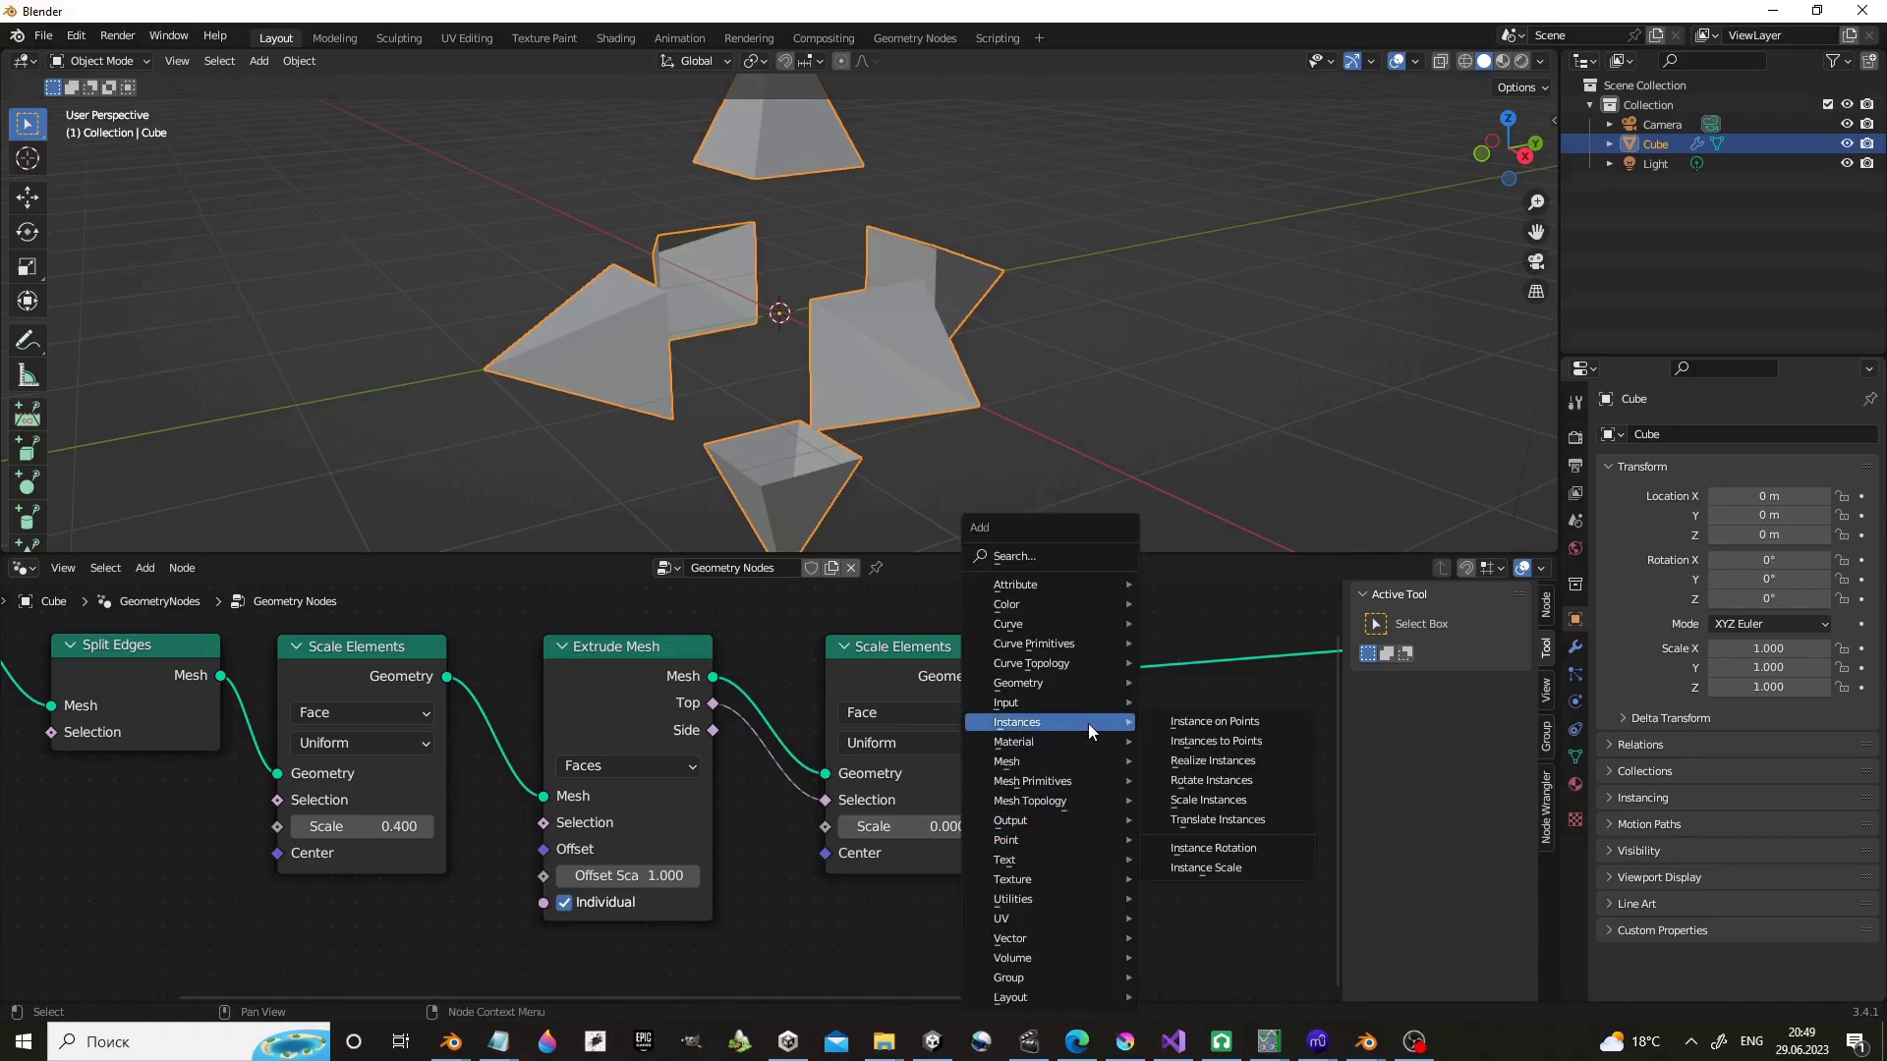
Add an Instance on Points node to the right of the chain in an enlarged editor.
click(1215, 721)
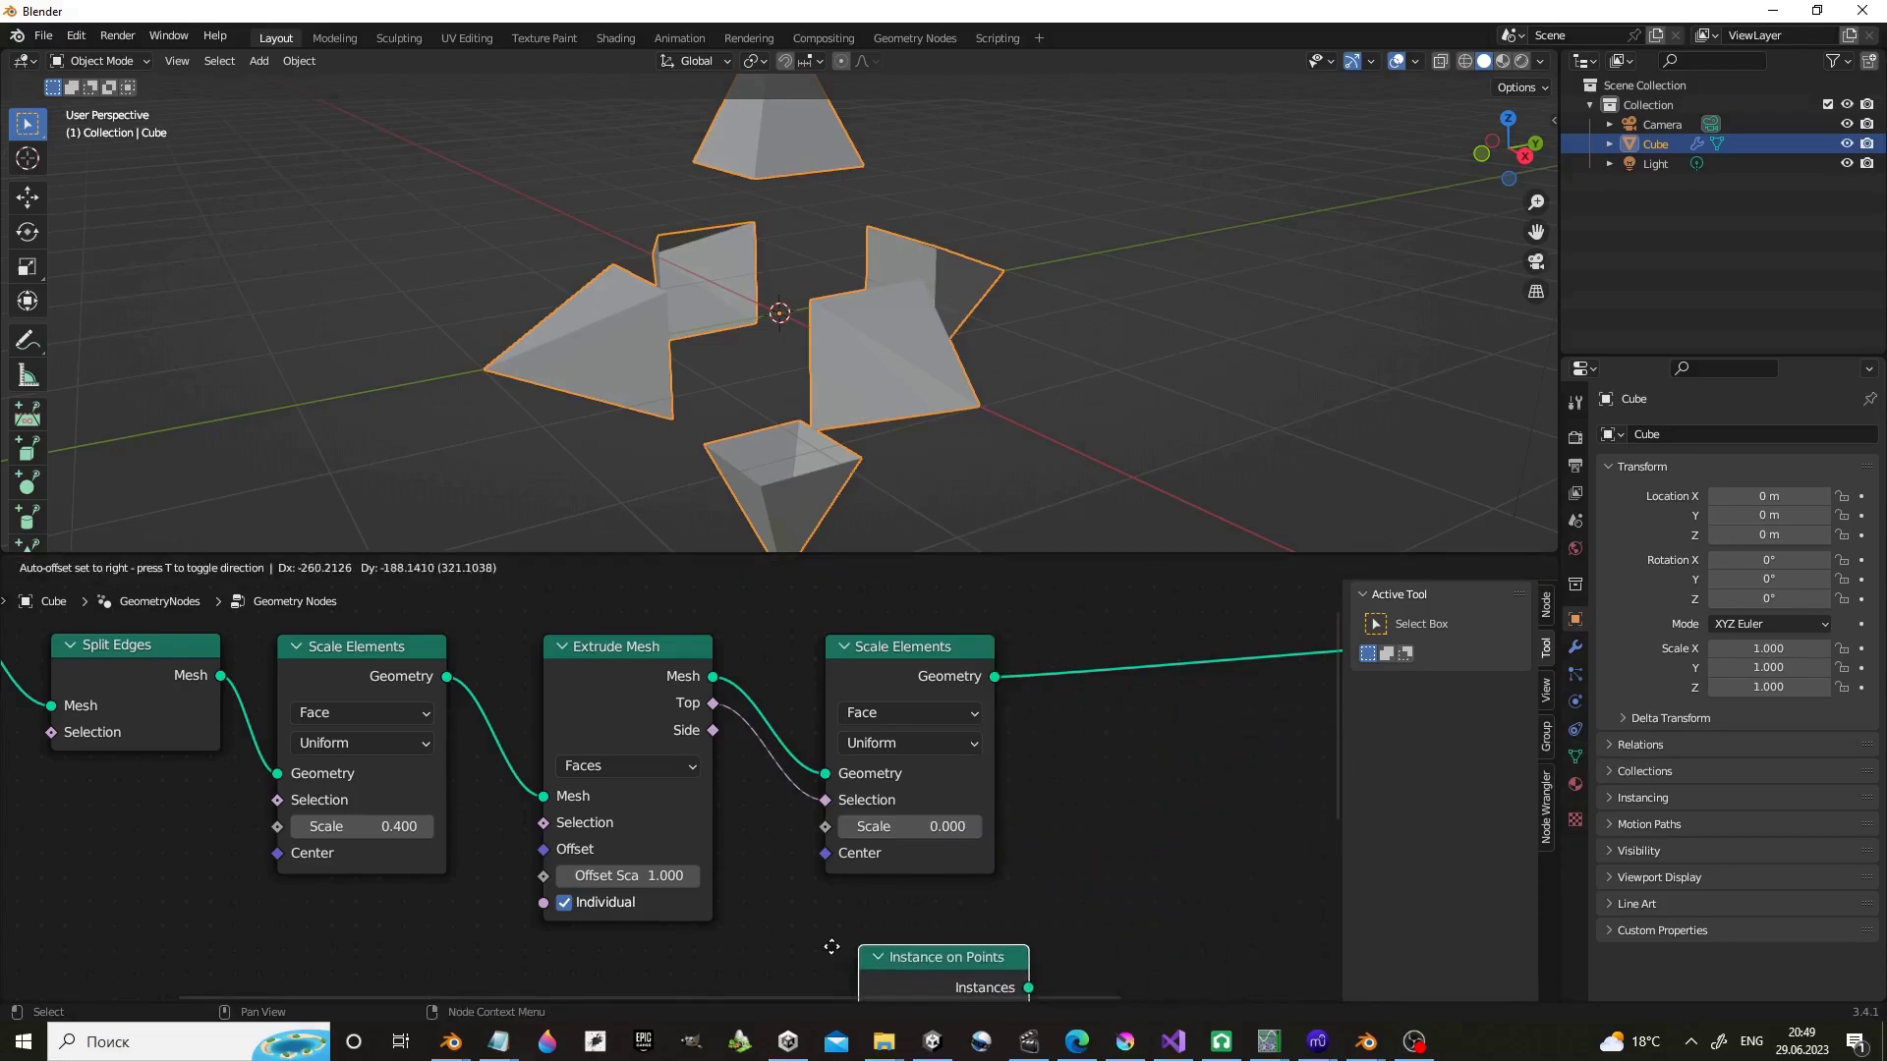
click(796, 924)
drag(1250, 557, 1250, 432)
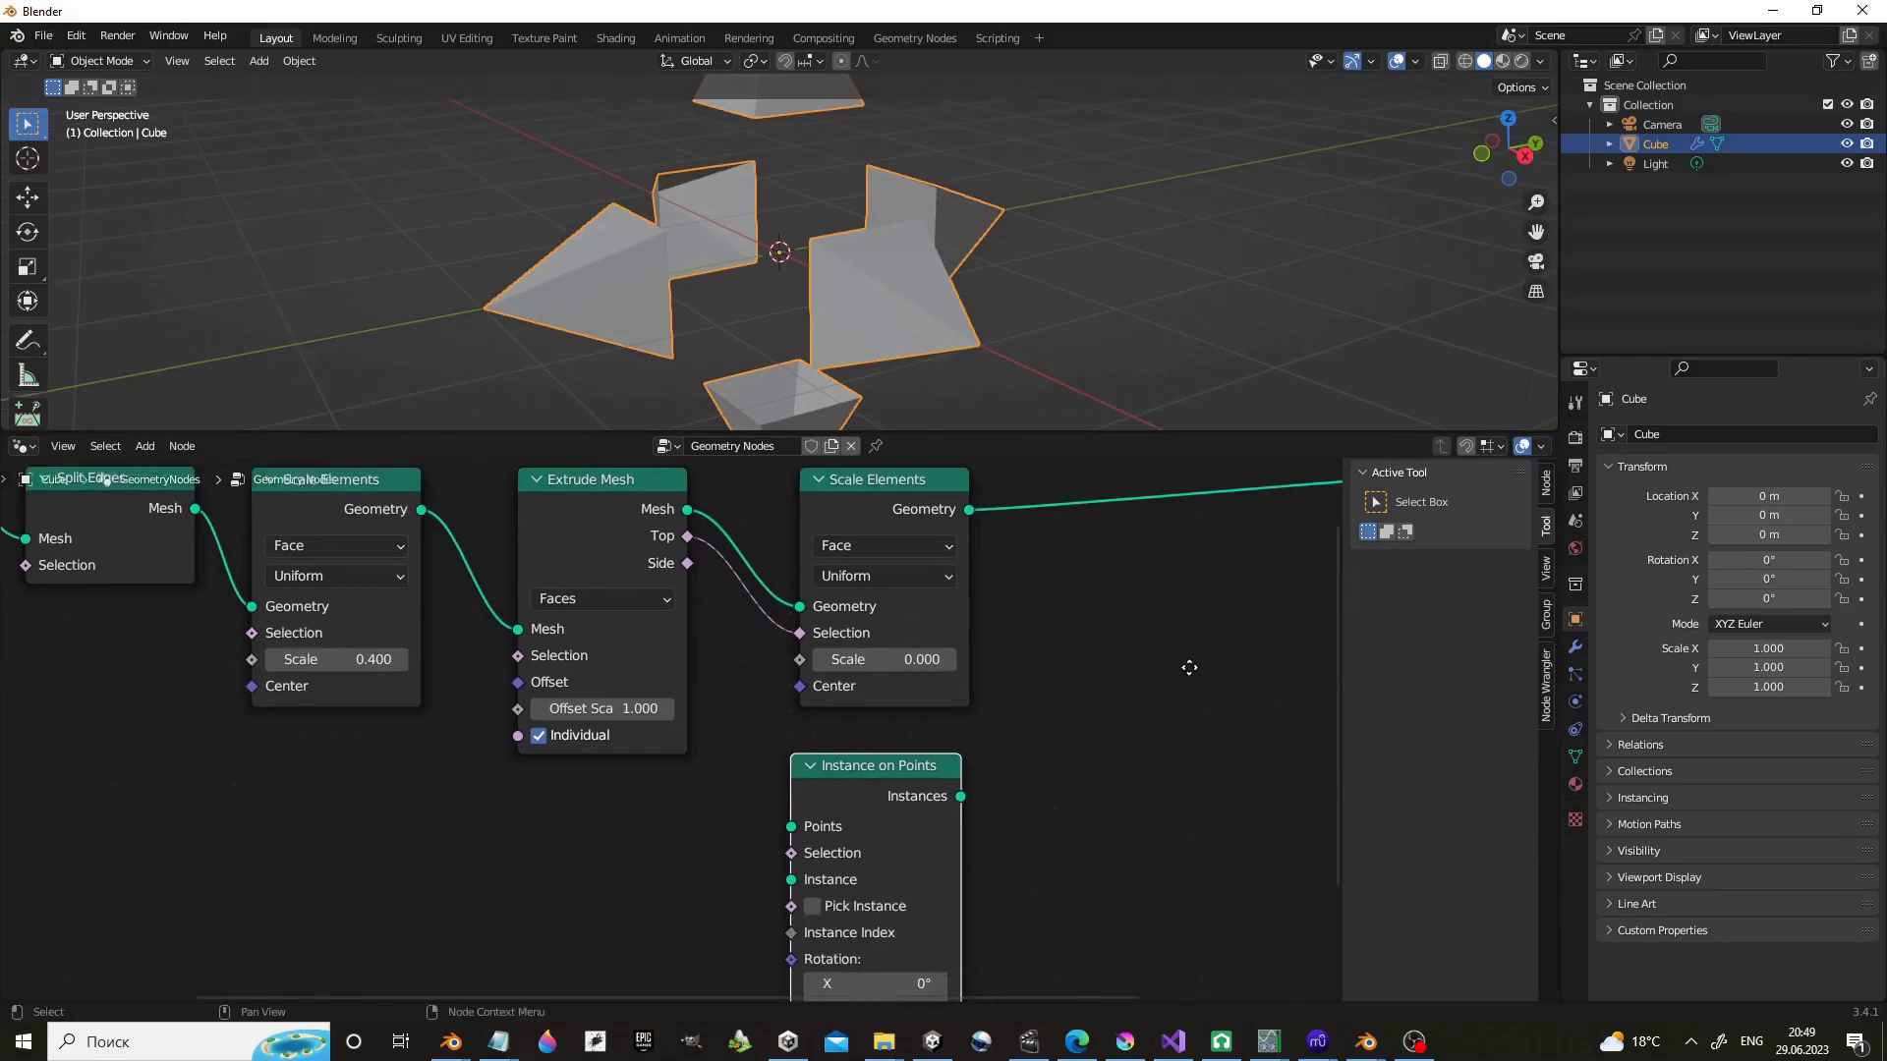
key(g)
click(978, 759)
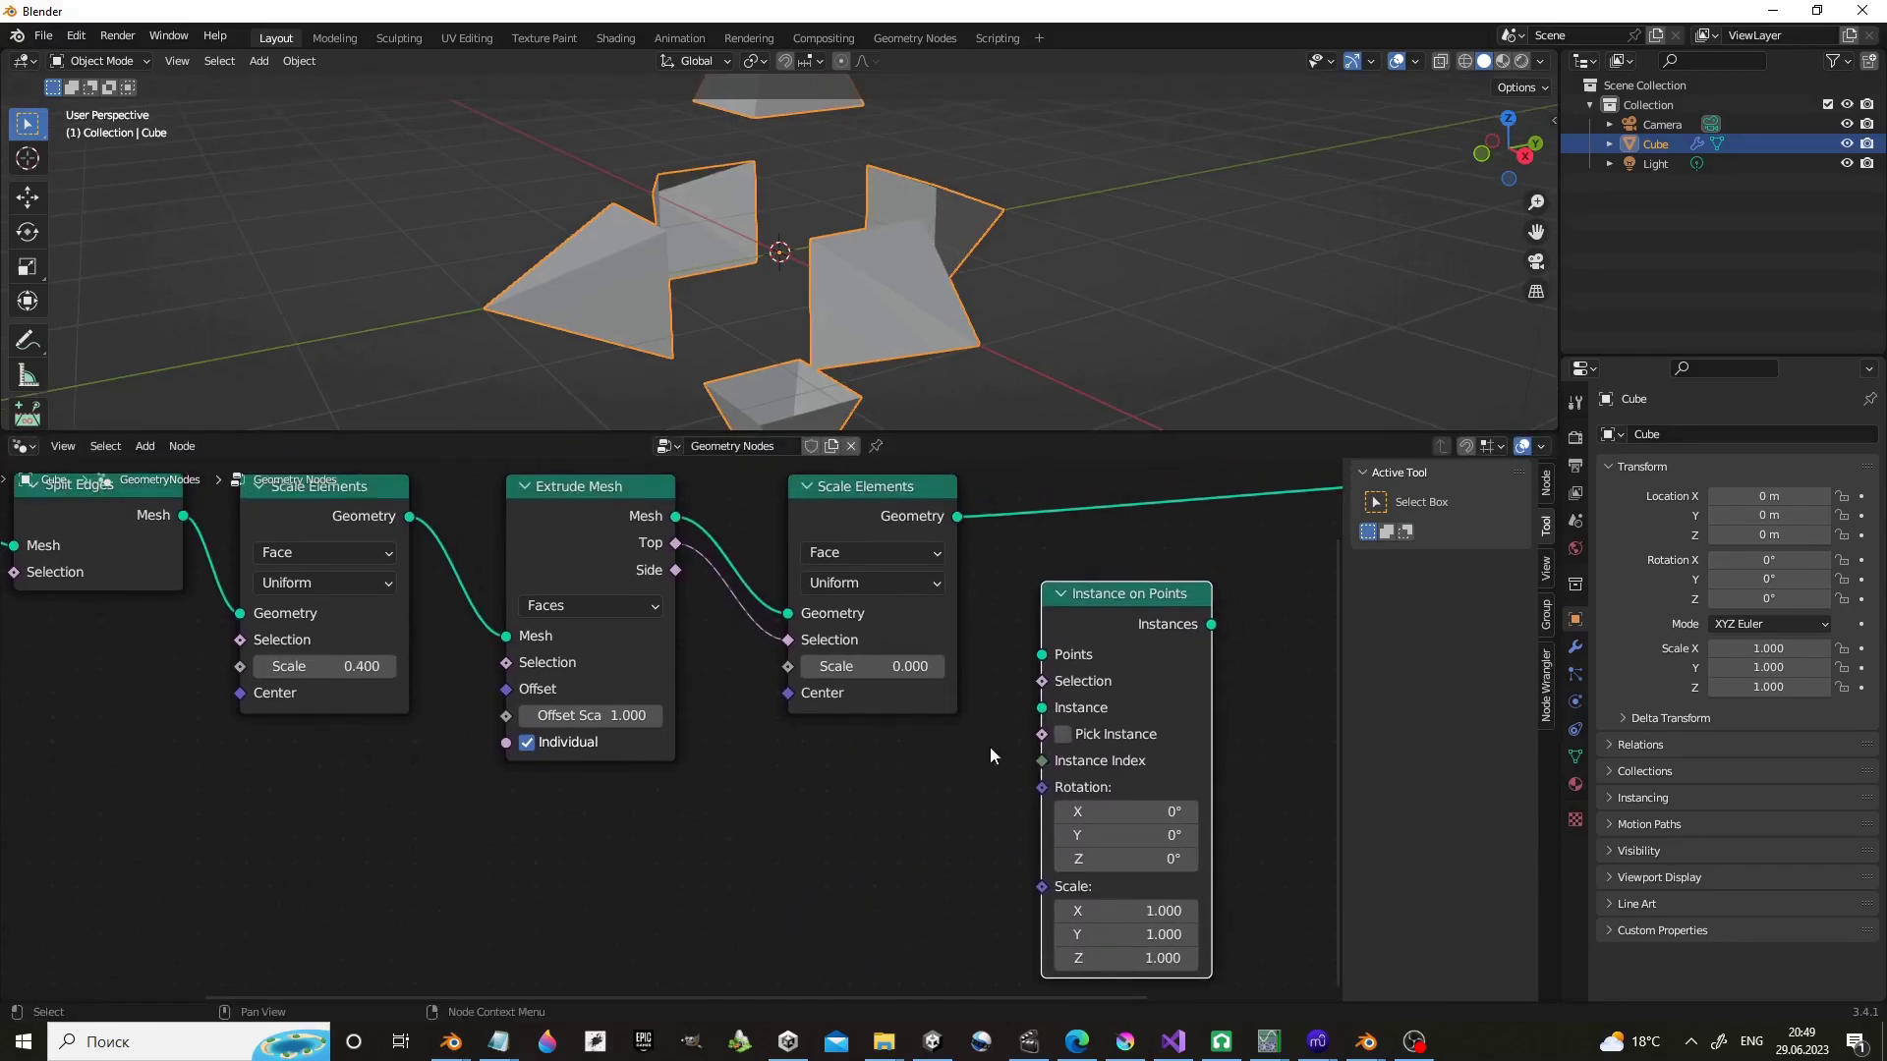
drag(1117, 598, 1107, 623)
Add an Ico Sphere as the instance and route the instances to Group Output.
key(shift+a)
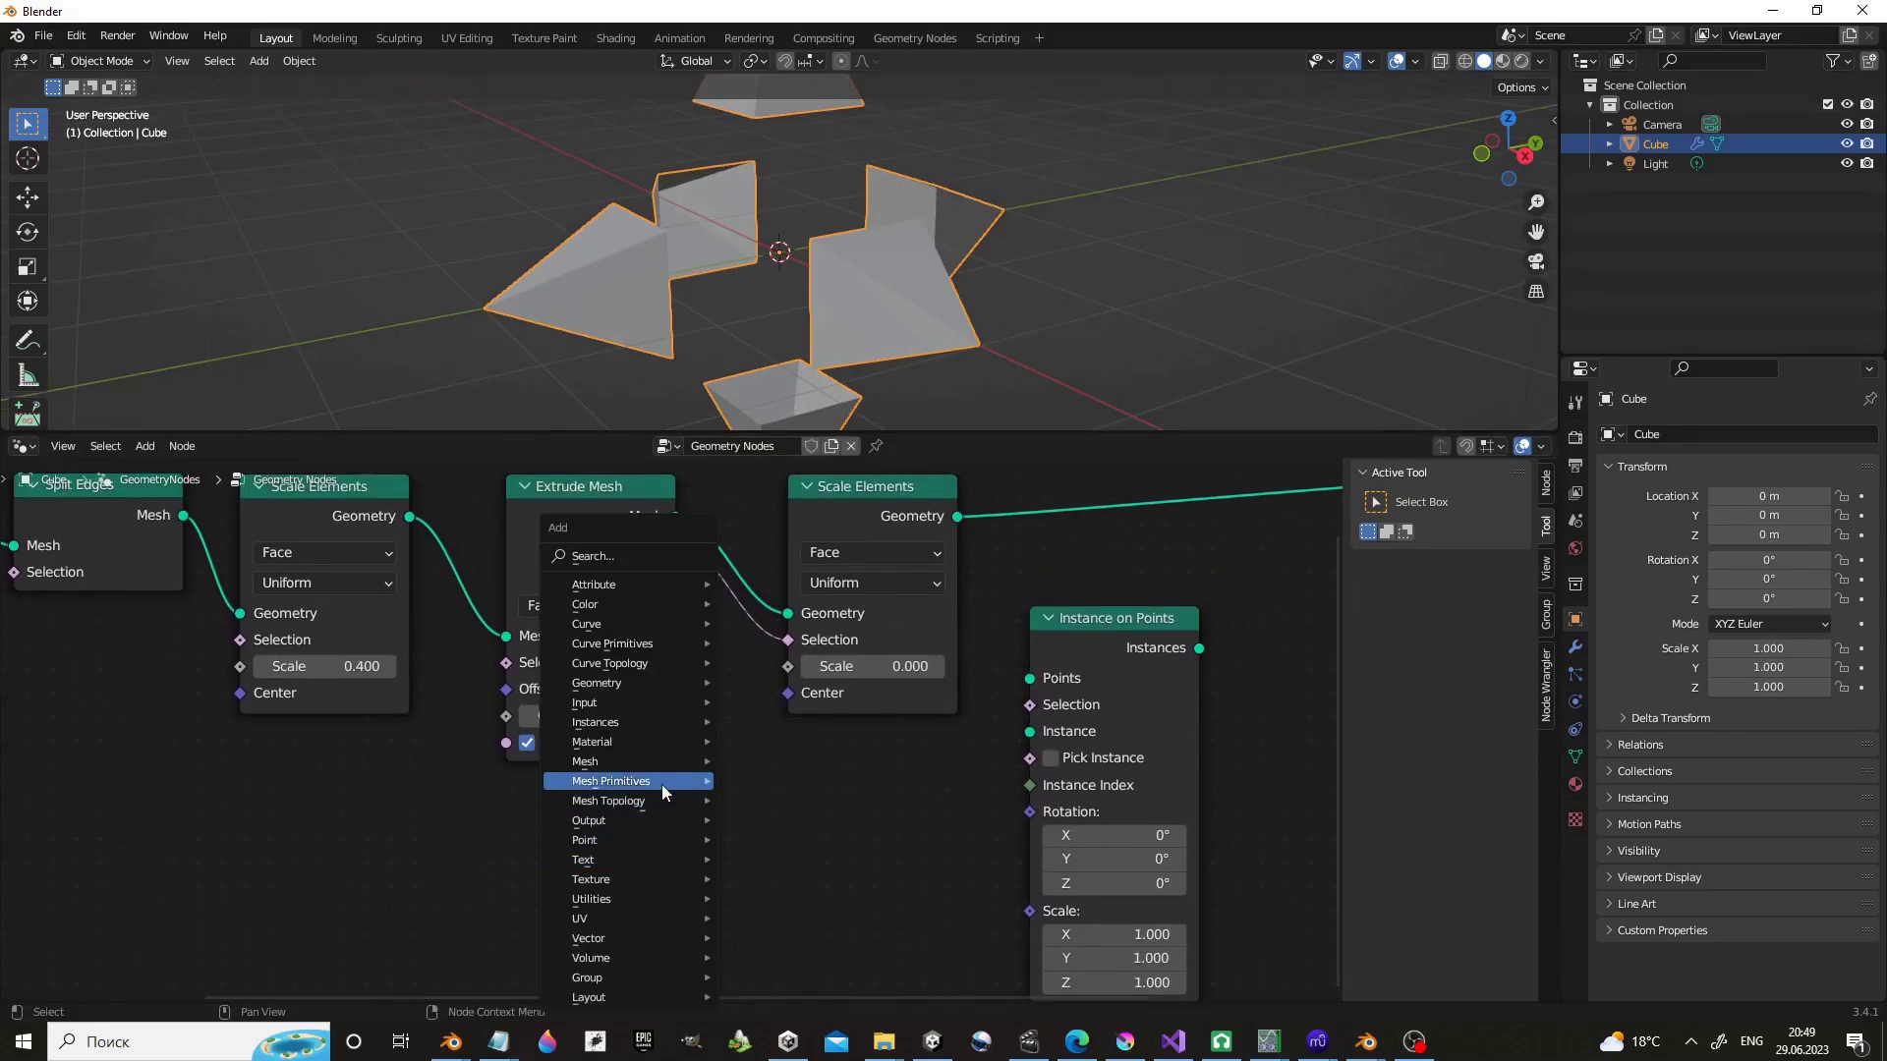
click(804, 853)
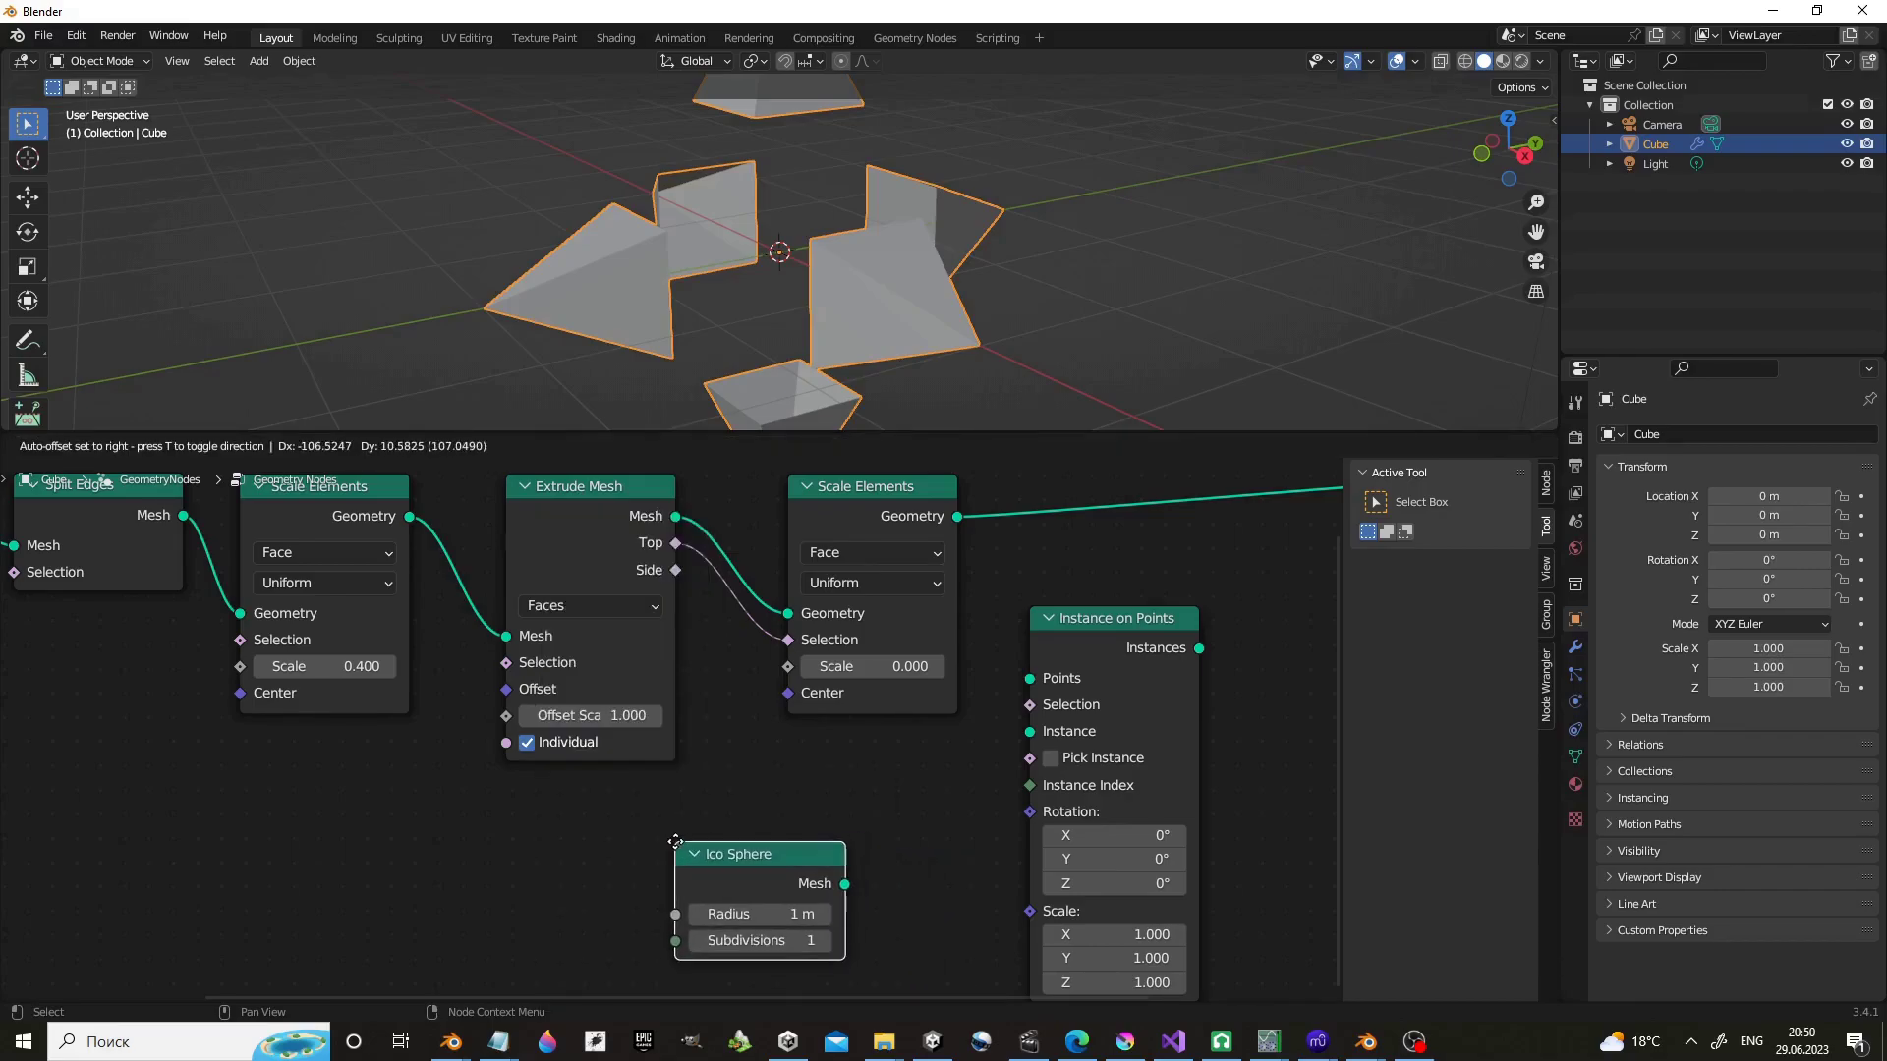
click(490, 842)
mouse_move(658, 884)
mouse_down()
mouse_move(934, 806)
mouse_move(1029, 731)
mouse_up()
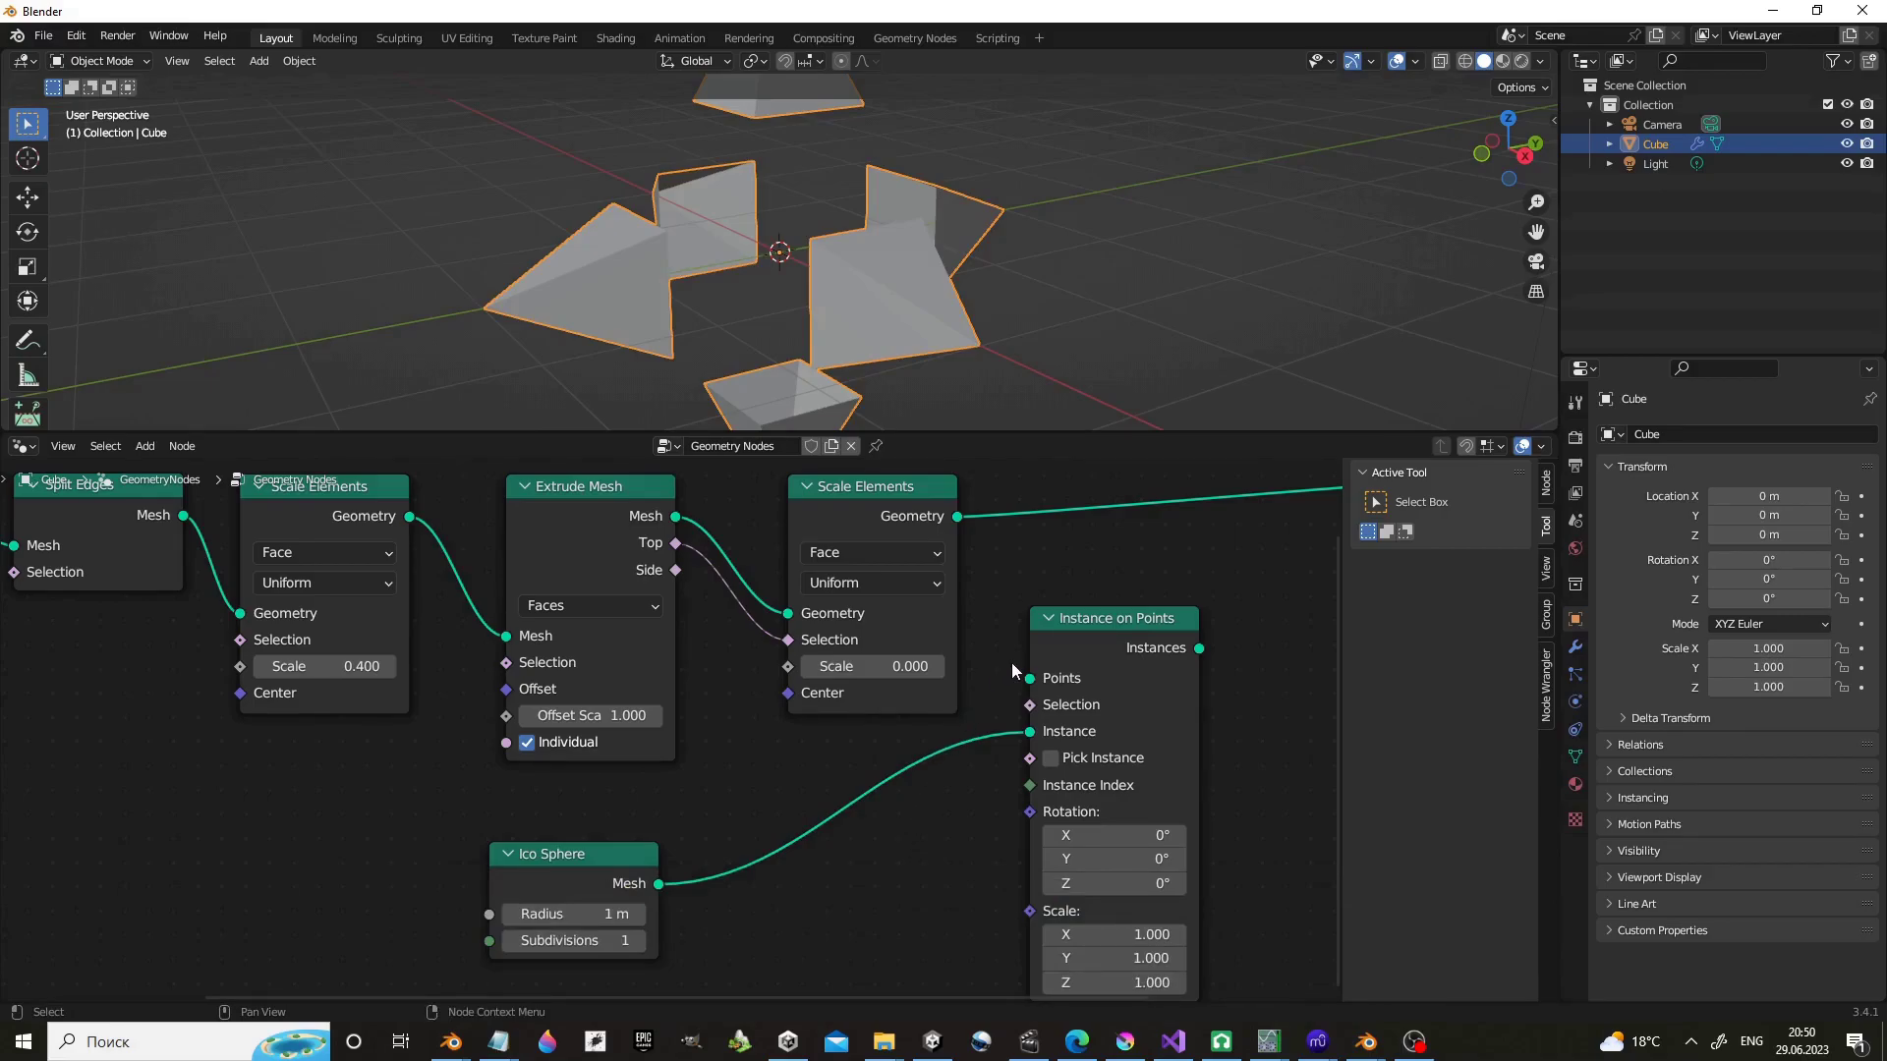
drag(1132, 619, 885, 750)
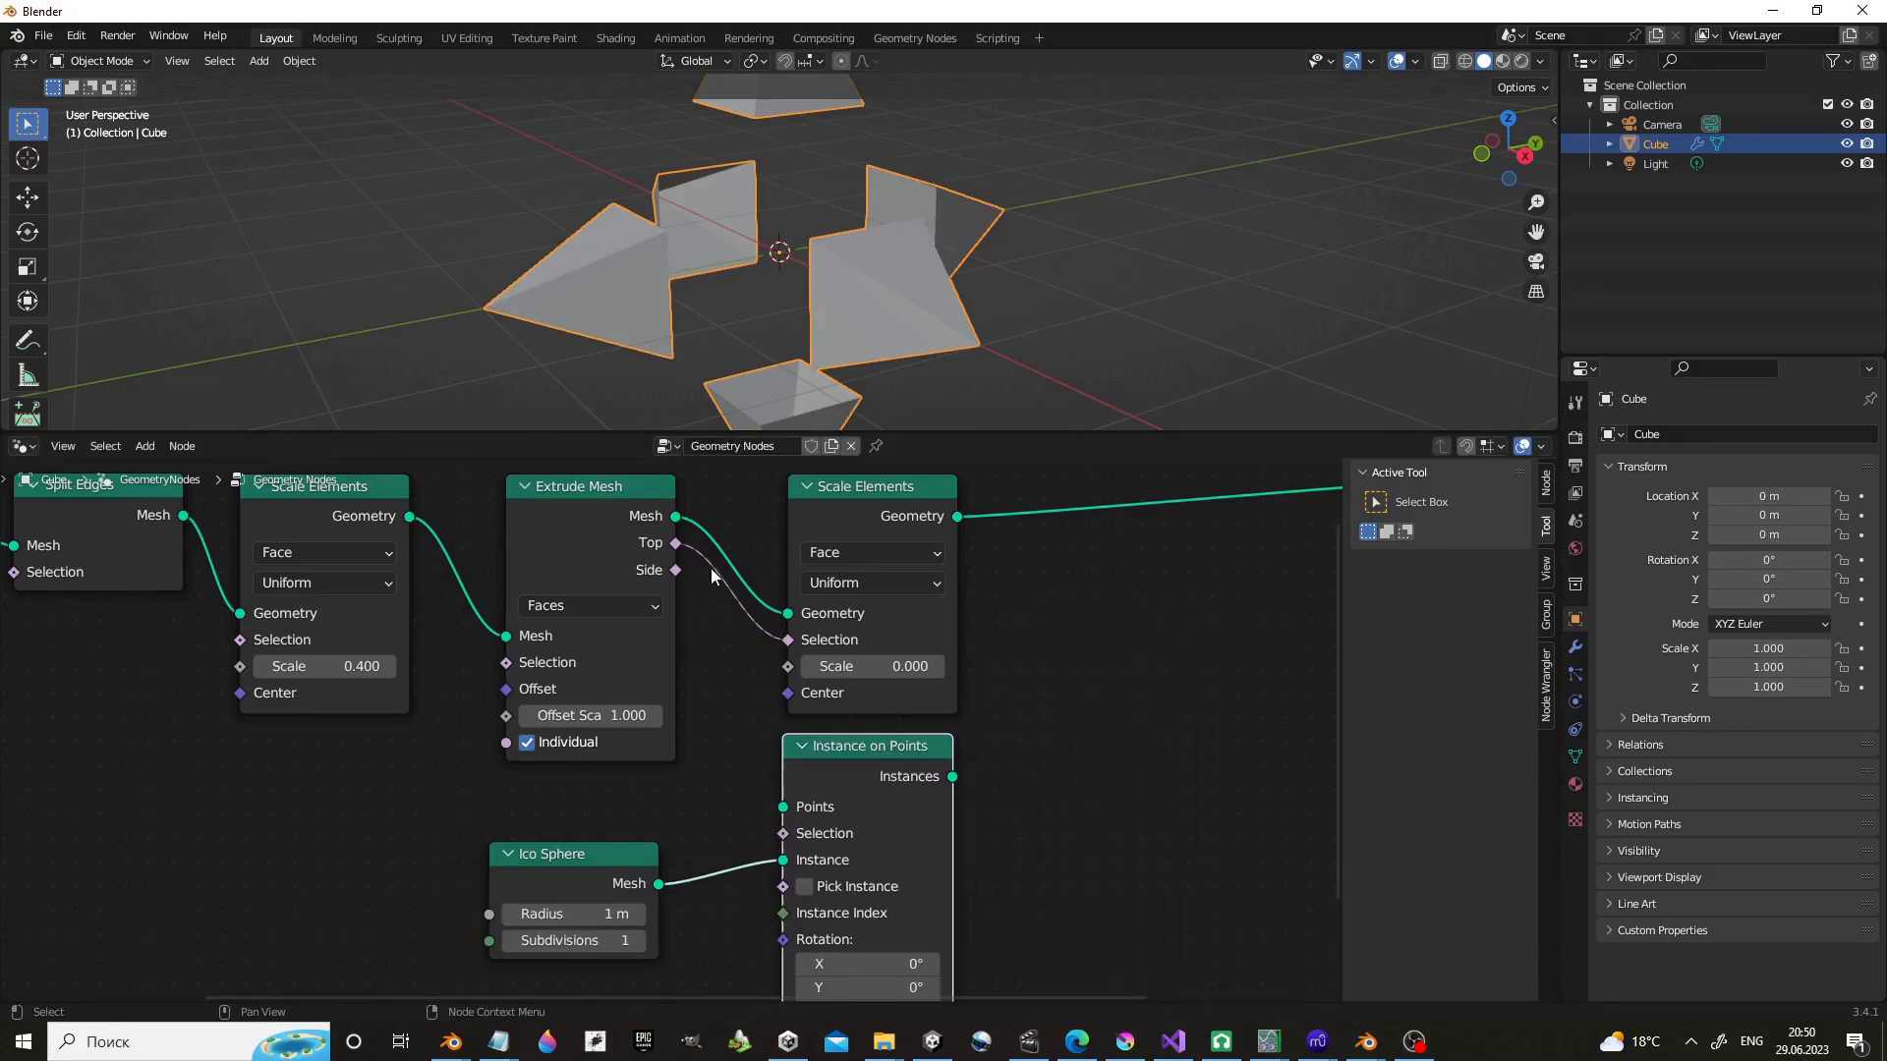
middle_drag(1089, 669, 977, 724)
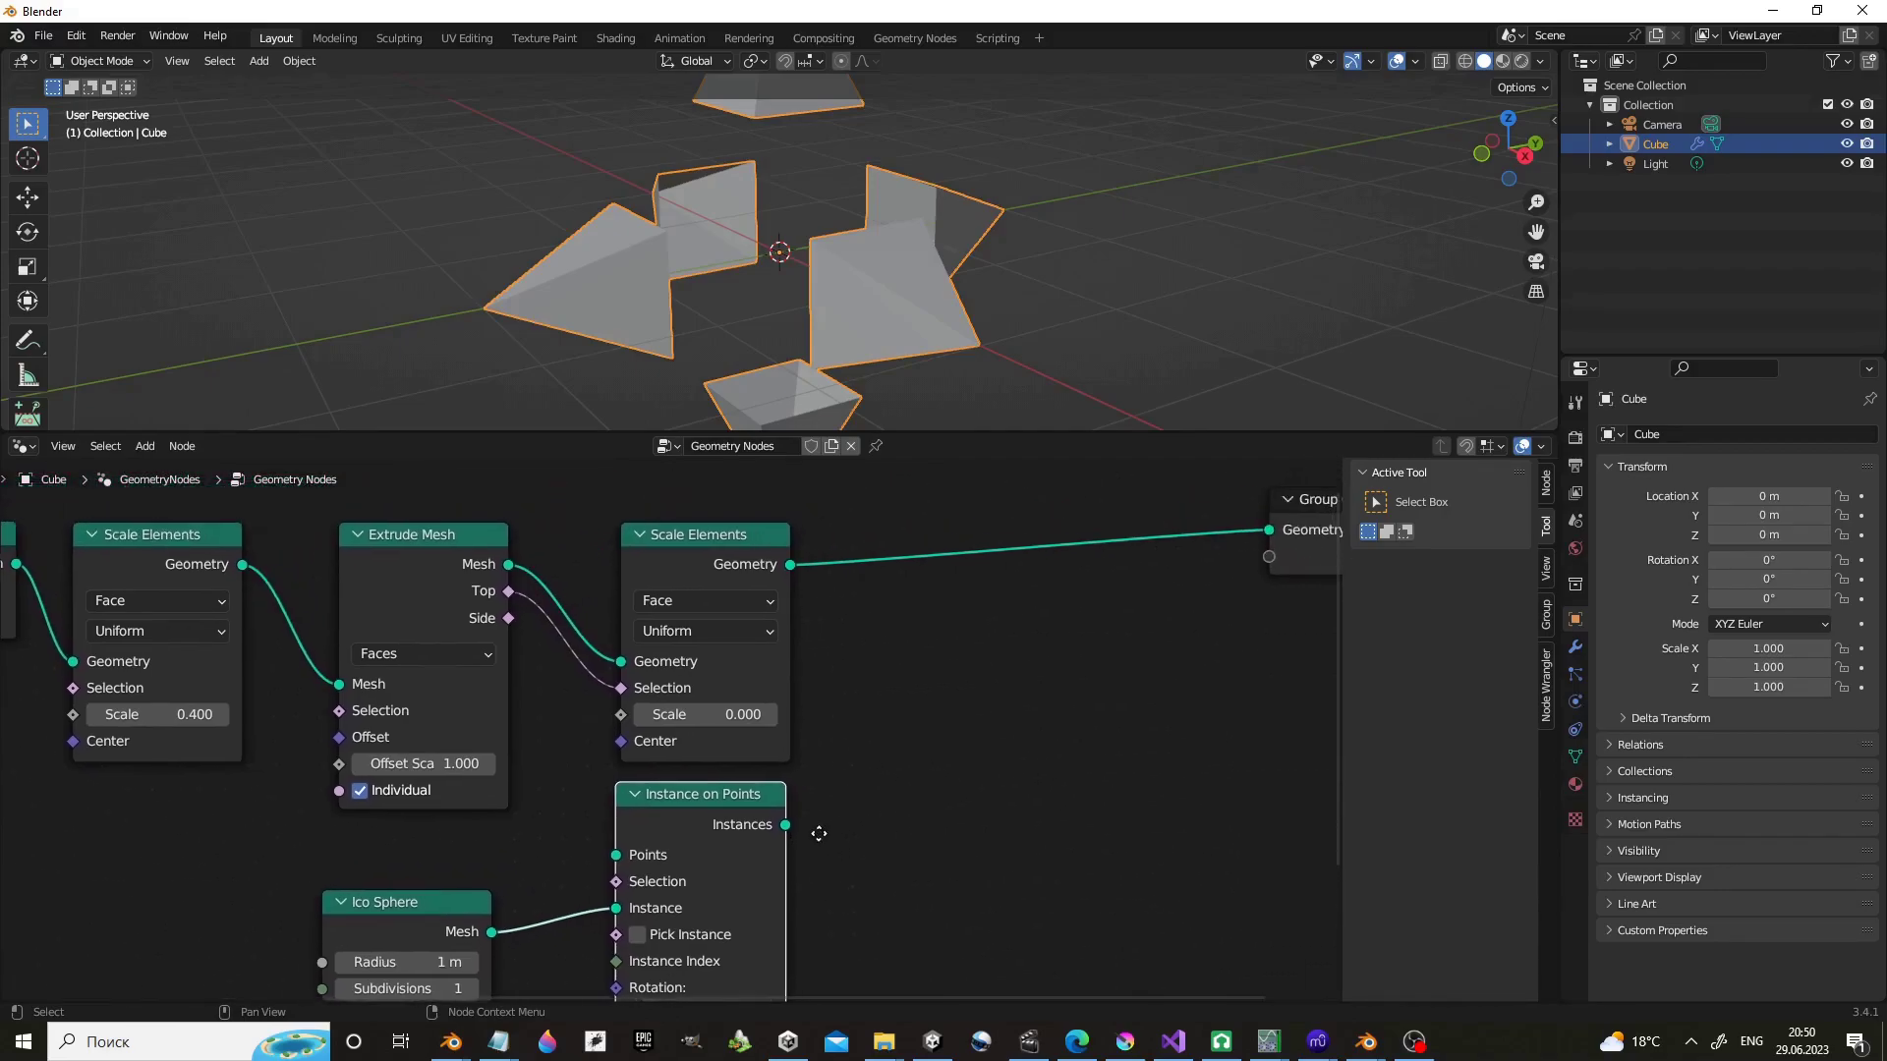
middle_drag(845, 793, 699, 857)
drag(696, 847, 1174, 555)
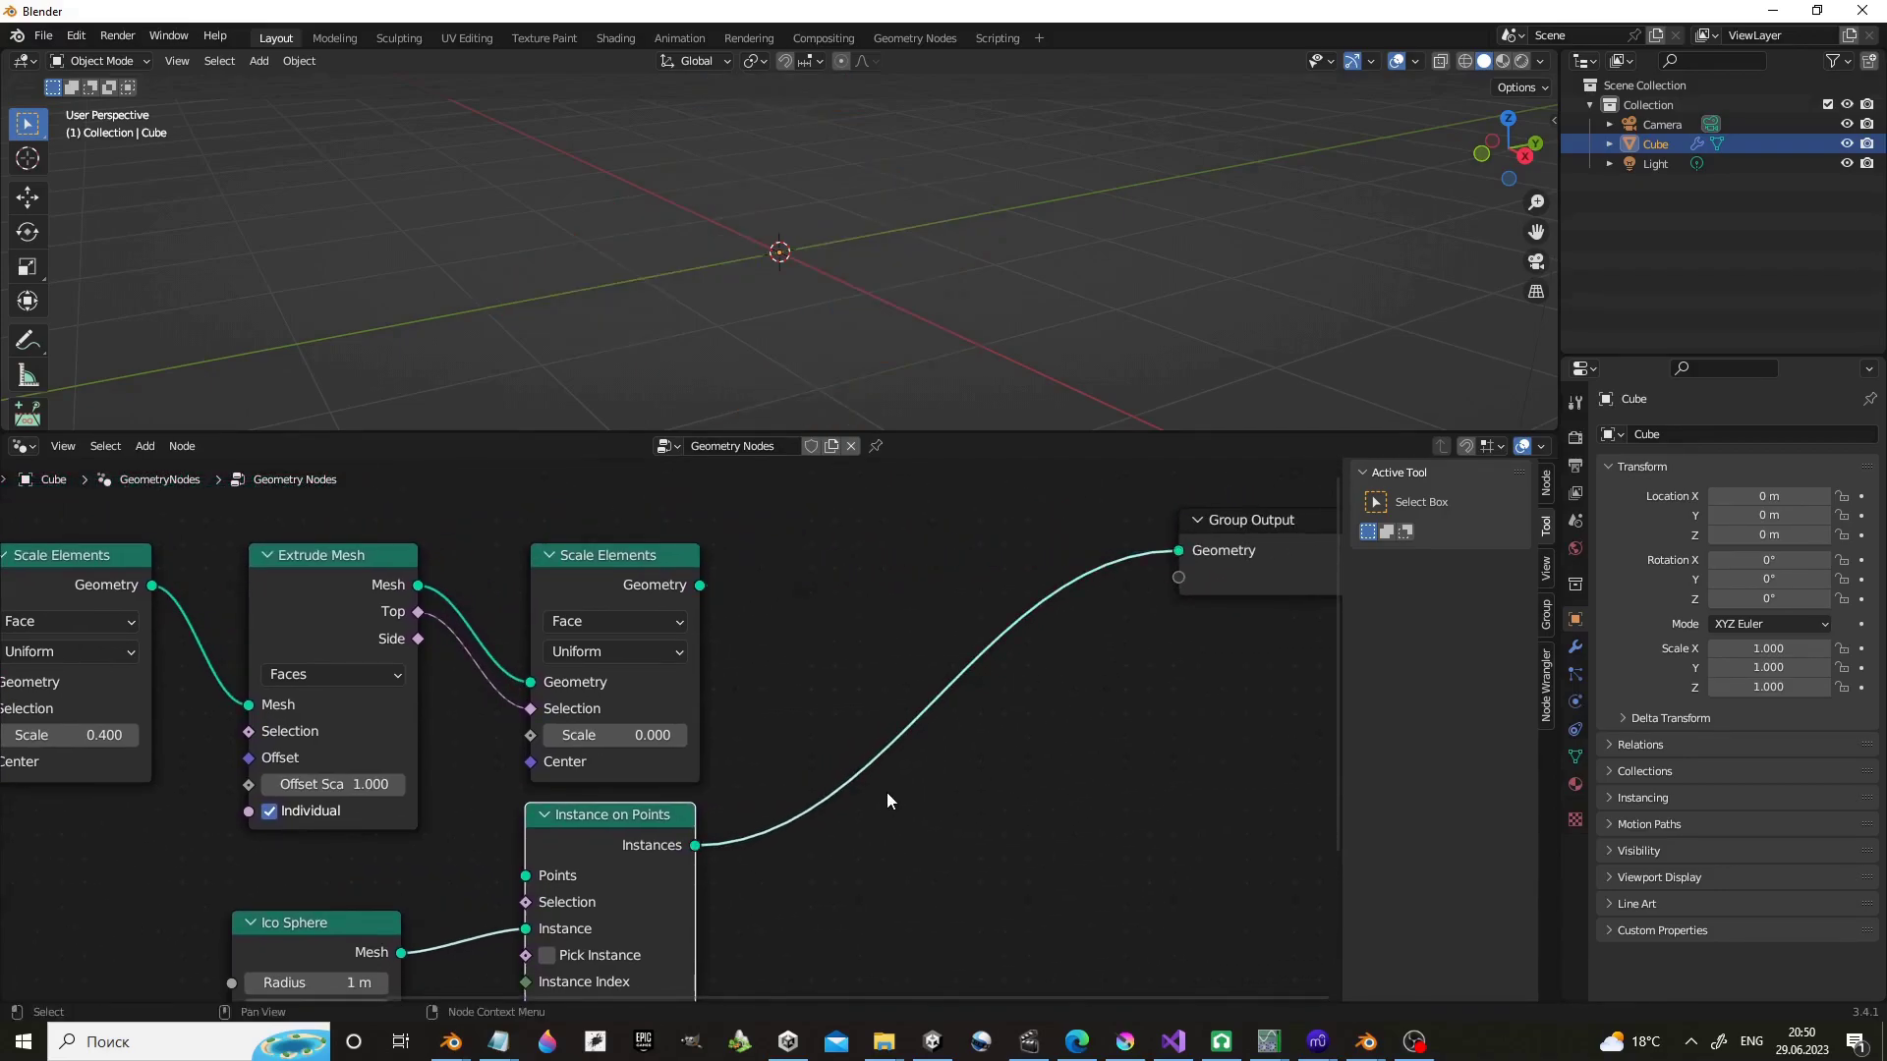
Use the extruded mesh as instancing points and set the ico sphere radius to 0.2 m.
ctrl+scroll(904, 790, left, 2)
ctrl+scroll(983, 779, left, 3)
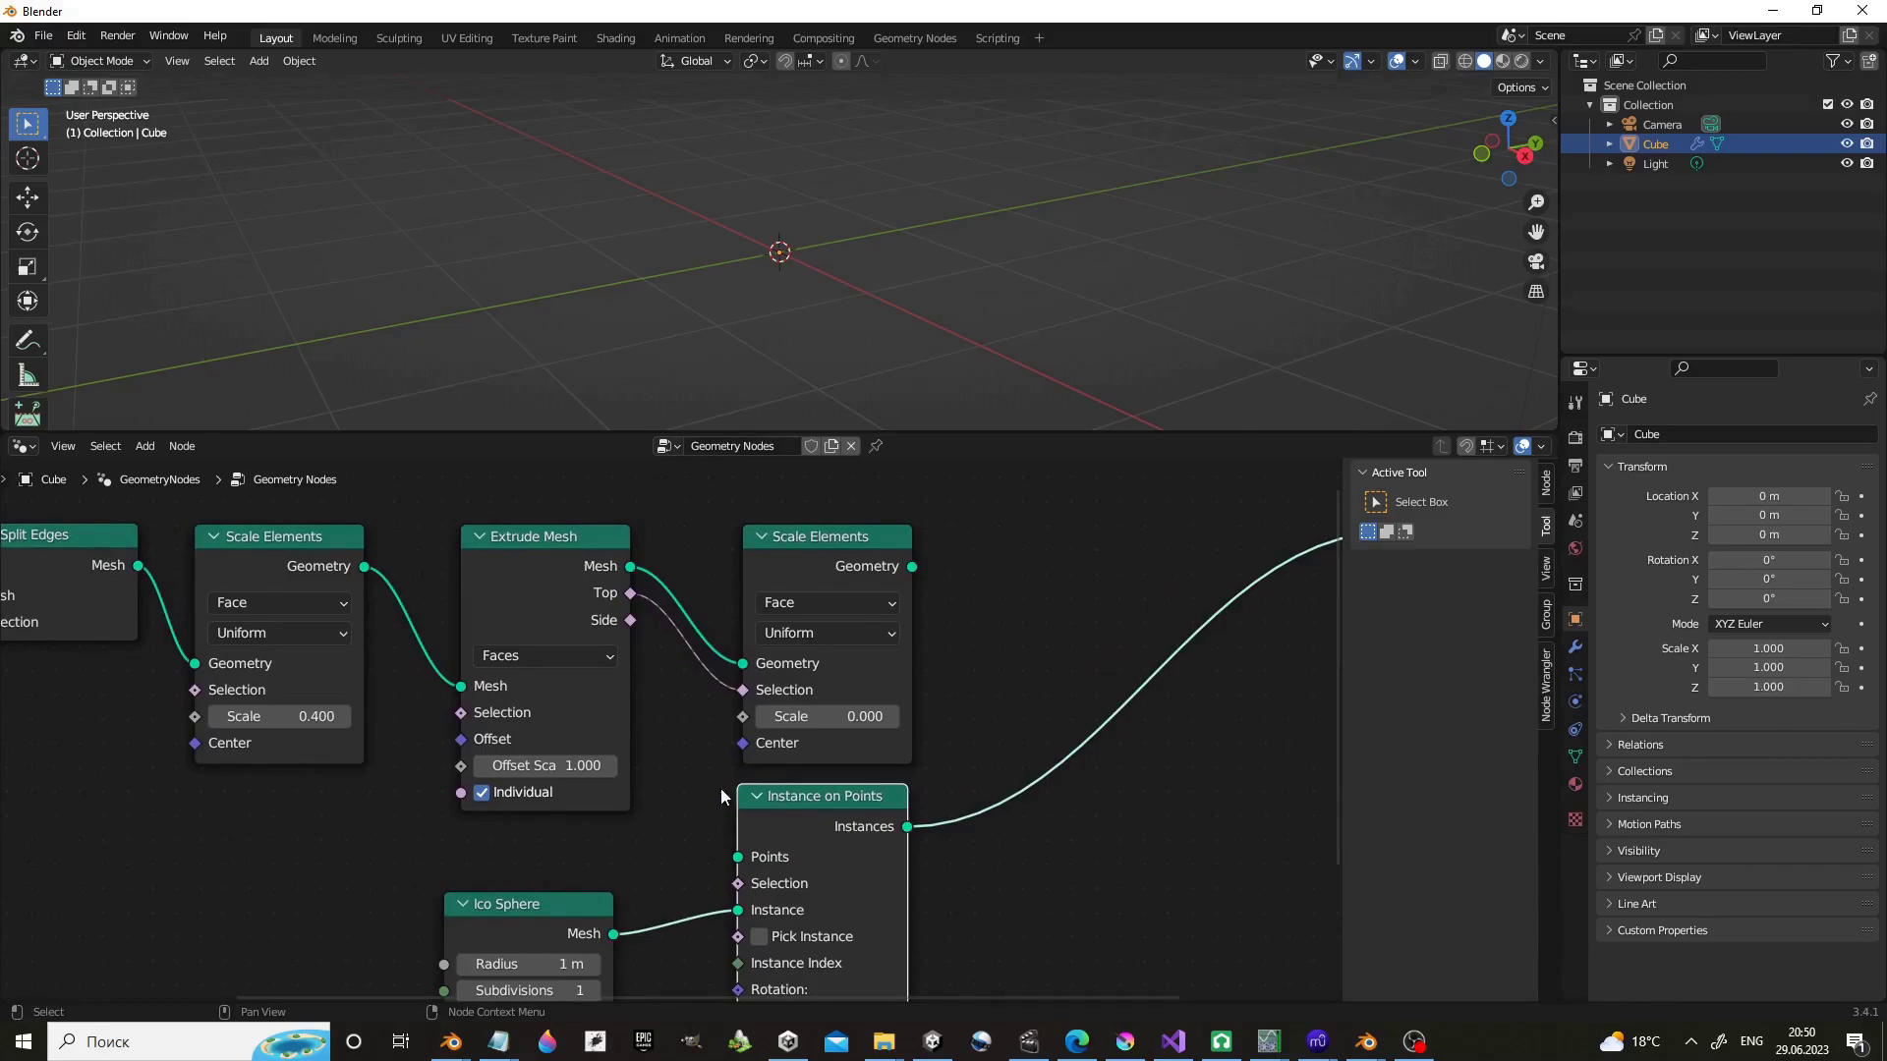
drag(631, 567, 738, 857)
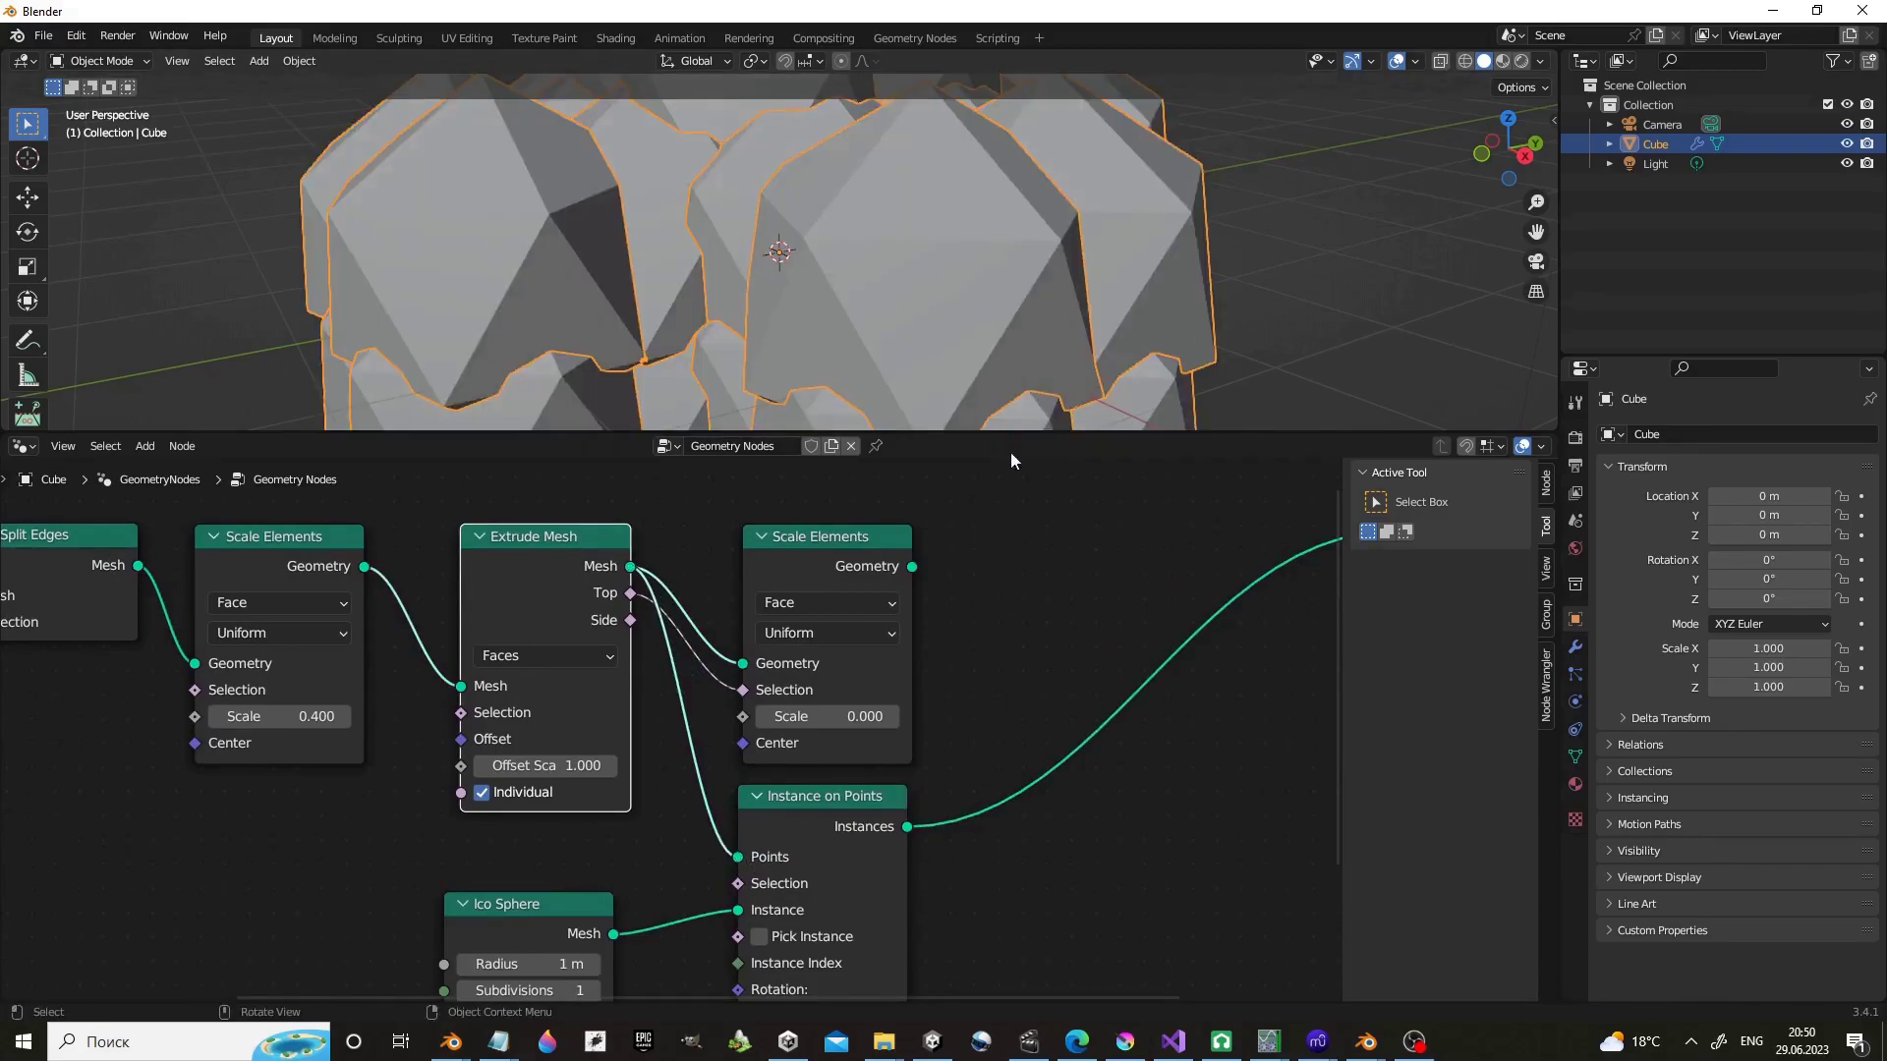
middle_drag(953, 736, 991, 665)
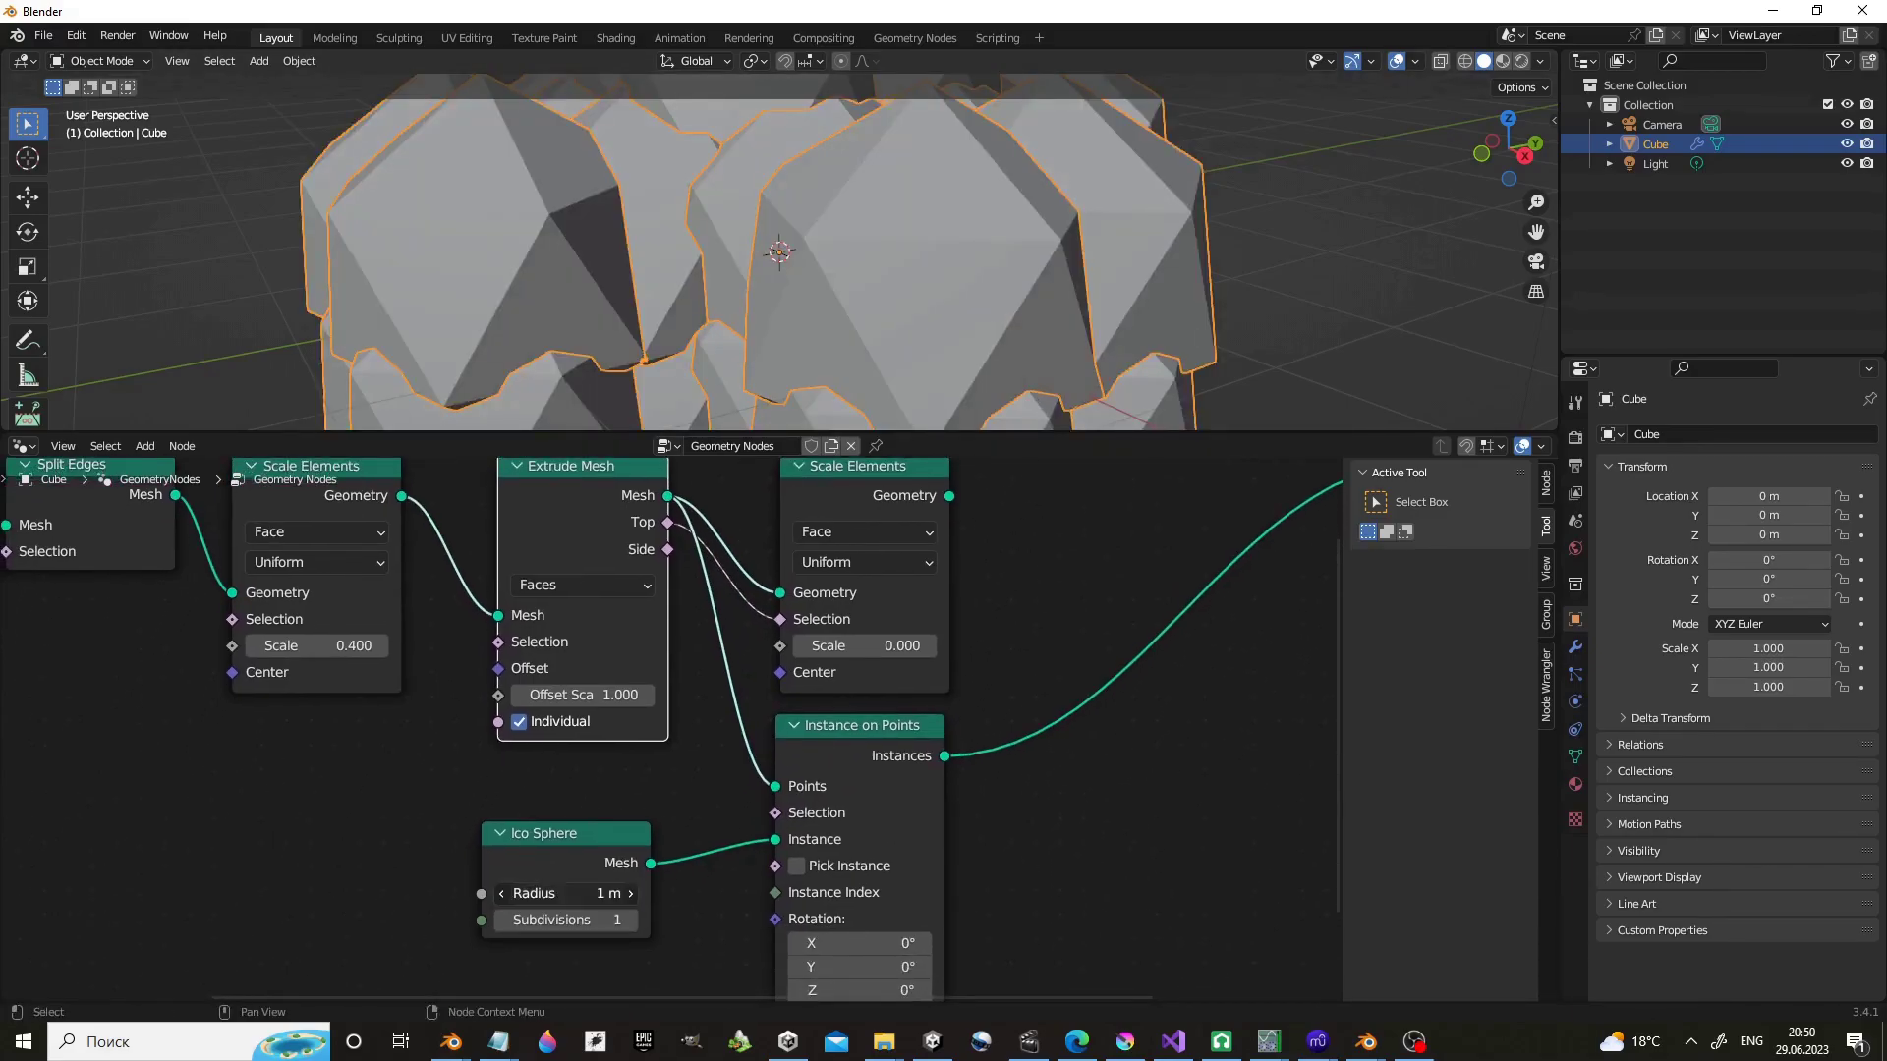
drag(590, 893, 551, 893)
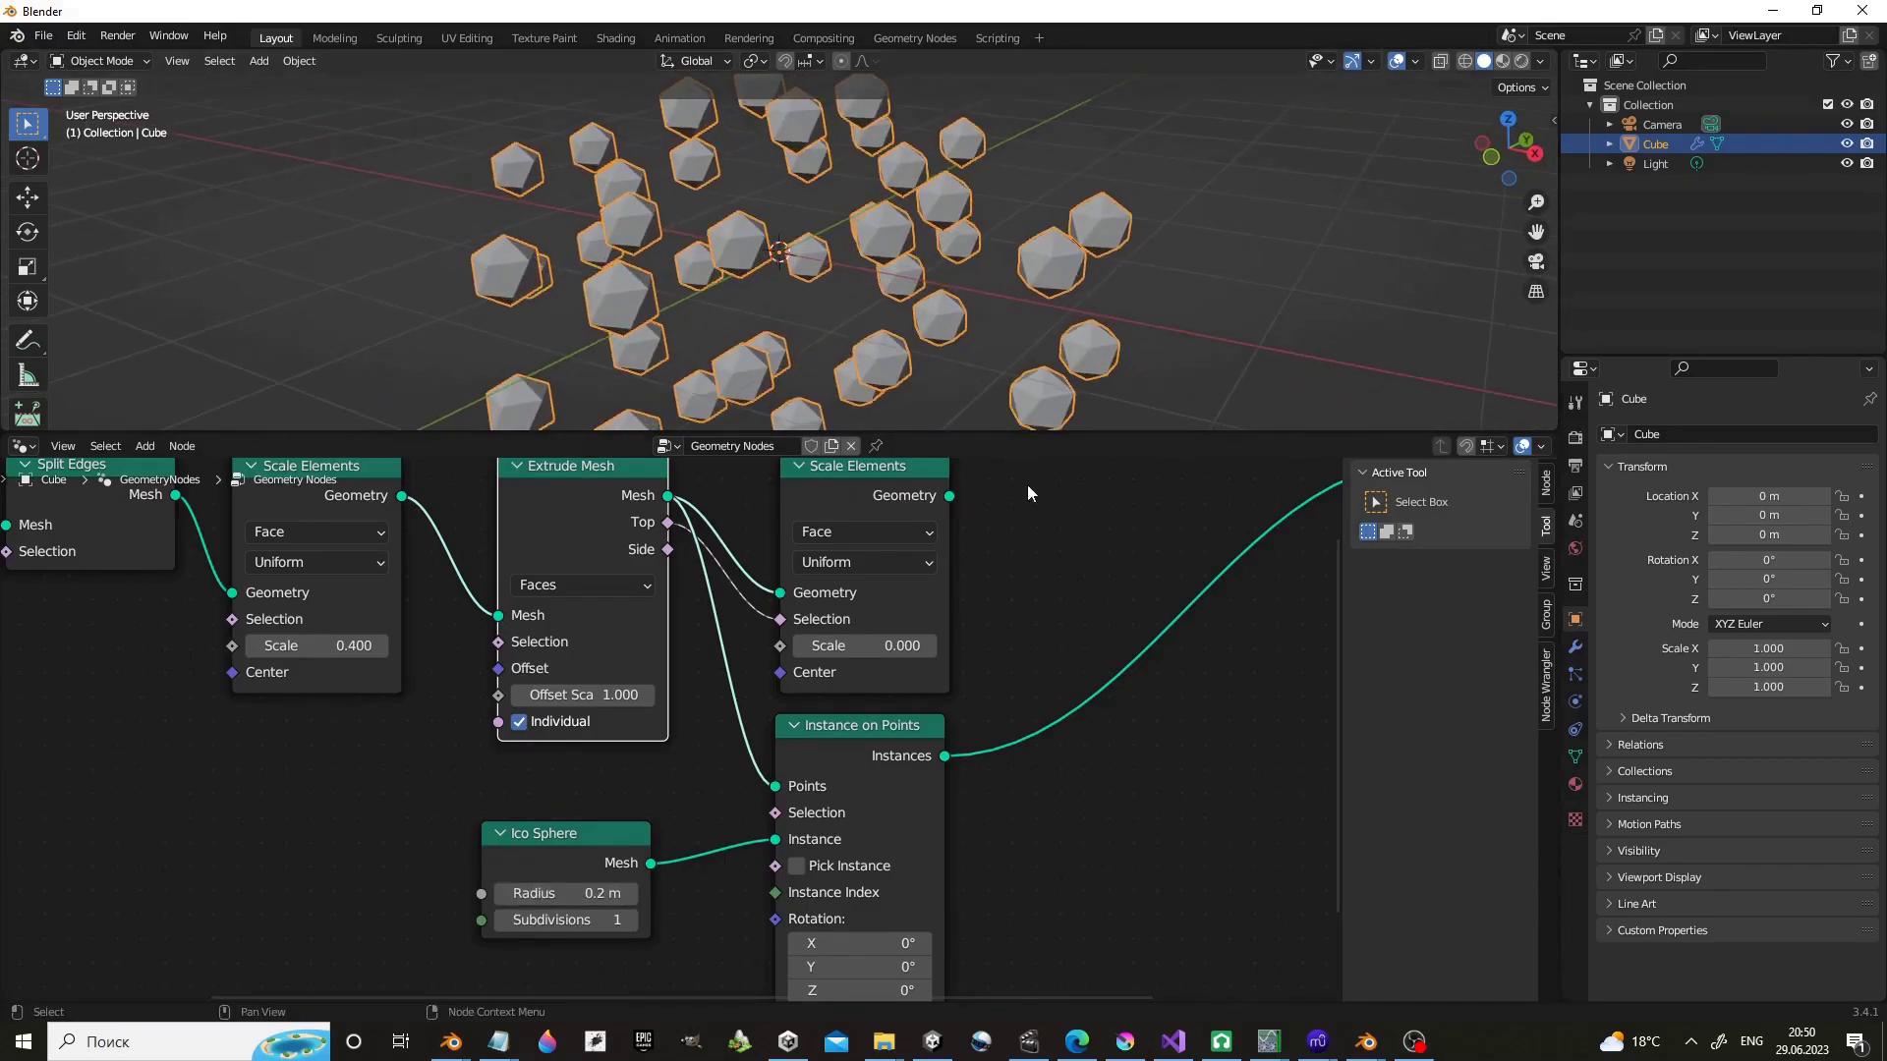
middle_drag(1083, 551, 1086, 562)
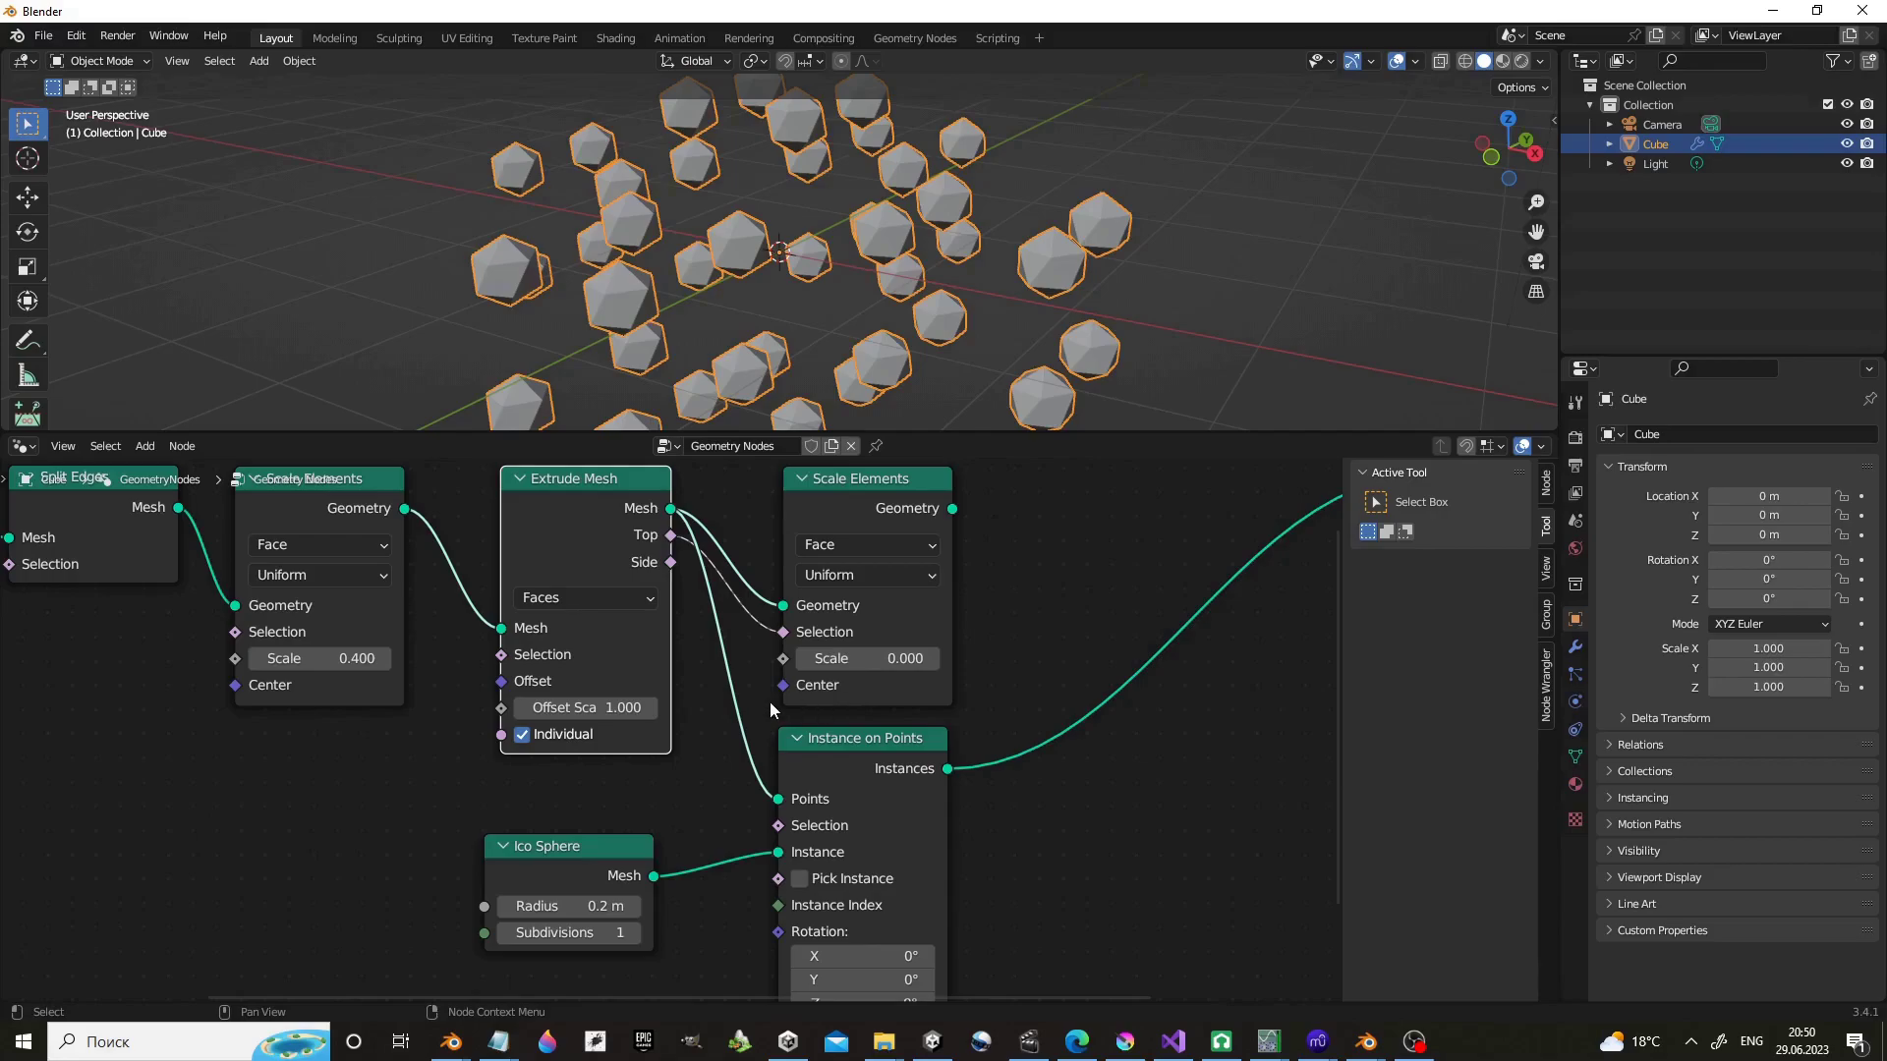
Switch the instancing points from the extruded mesh to the Scale Elements geometry.
ctrl+right_drag(770, 702, 703, 709)
drag(864, 737, 1085, 725)
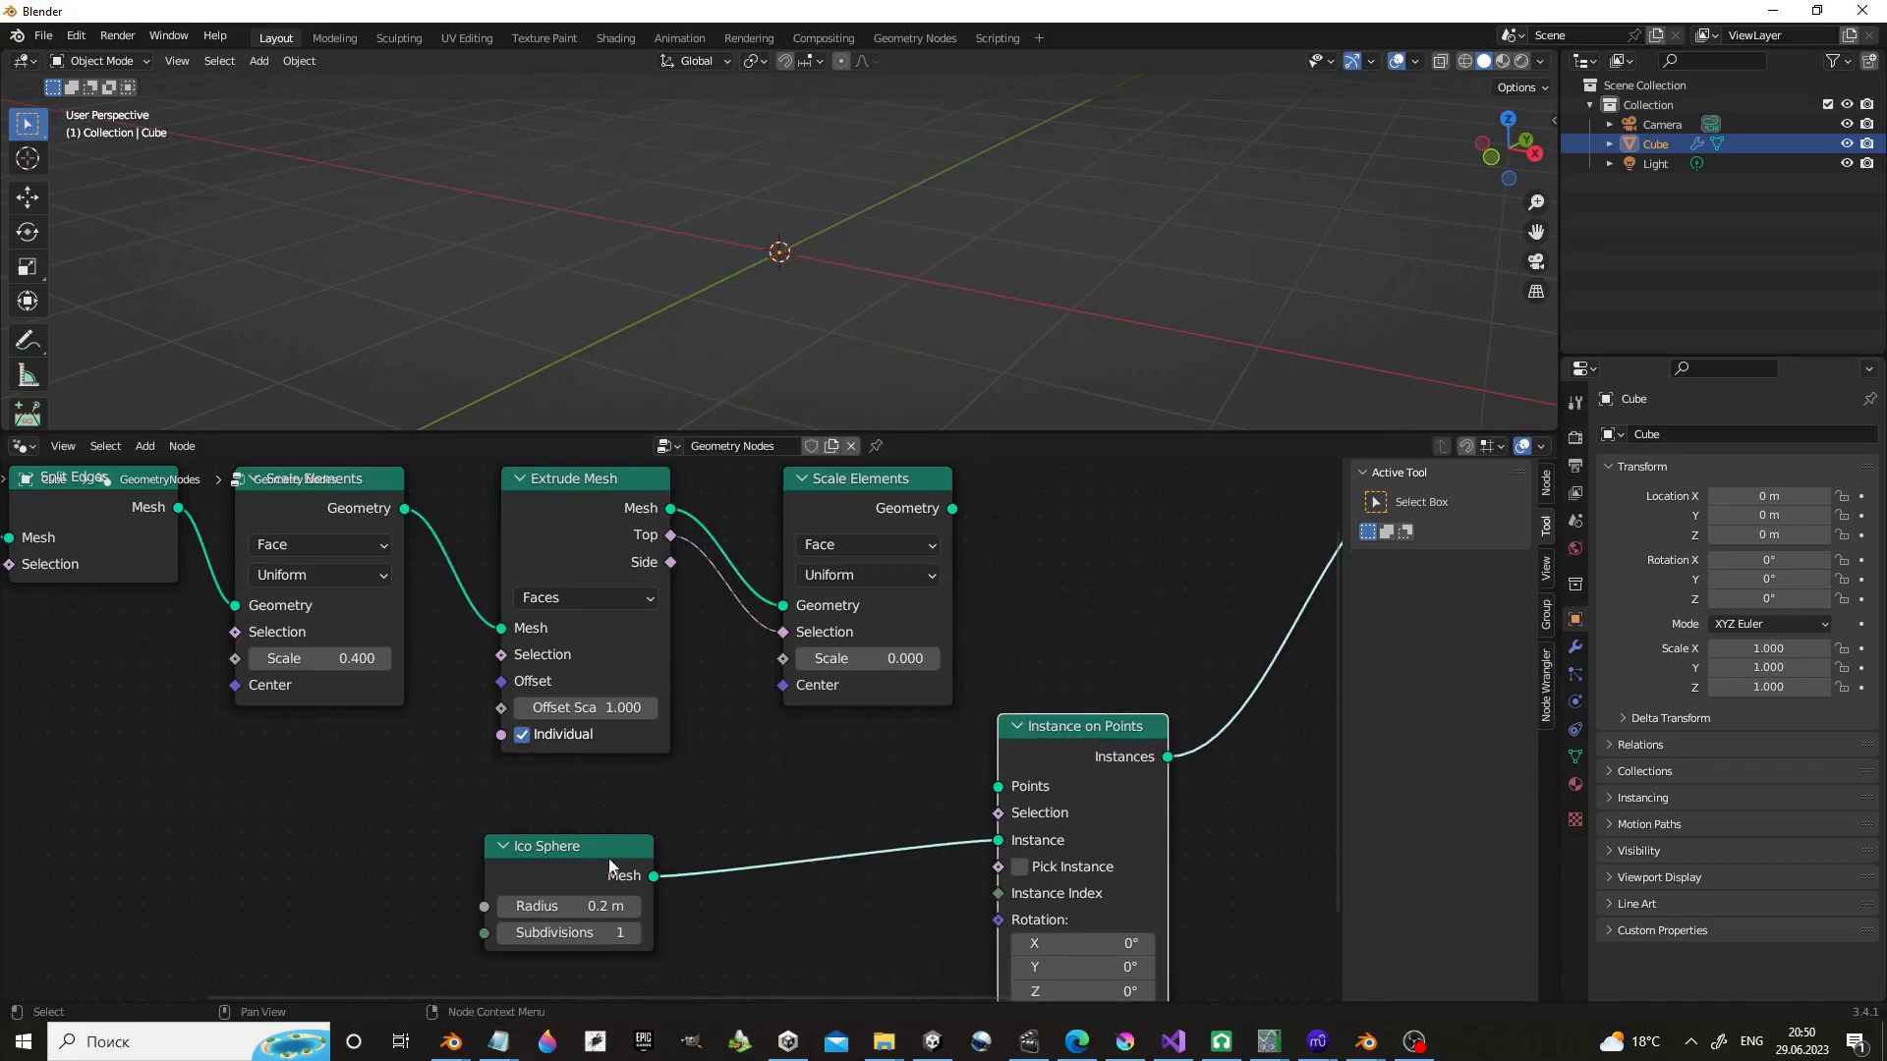
drag(609, 865, 886, 822)
drag(952, 508, 985, 552)
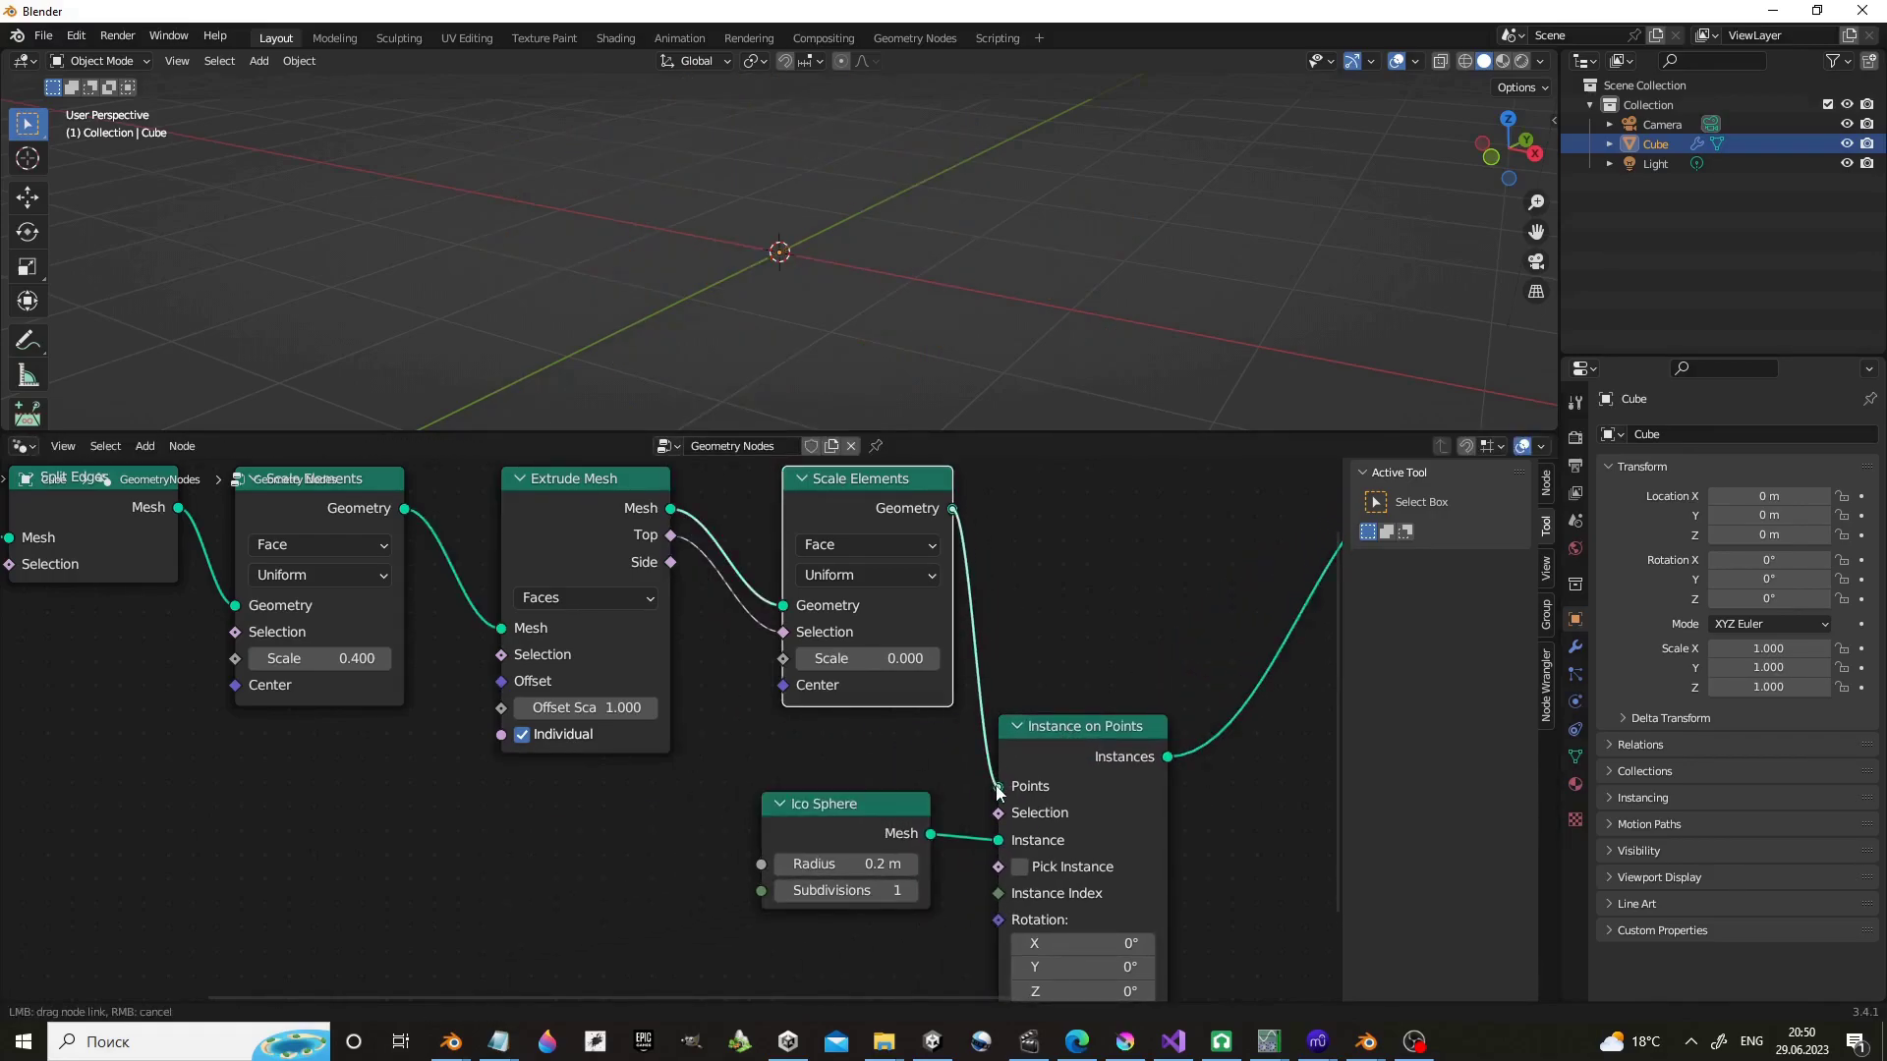
drag(999, 788, 999, 786)
middle_drag(1146, 523, 1053, 534)
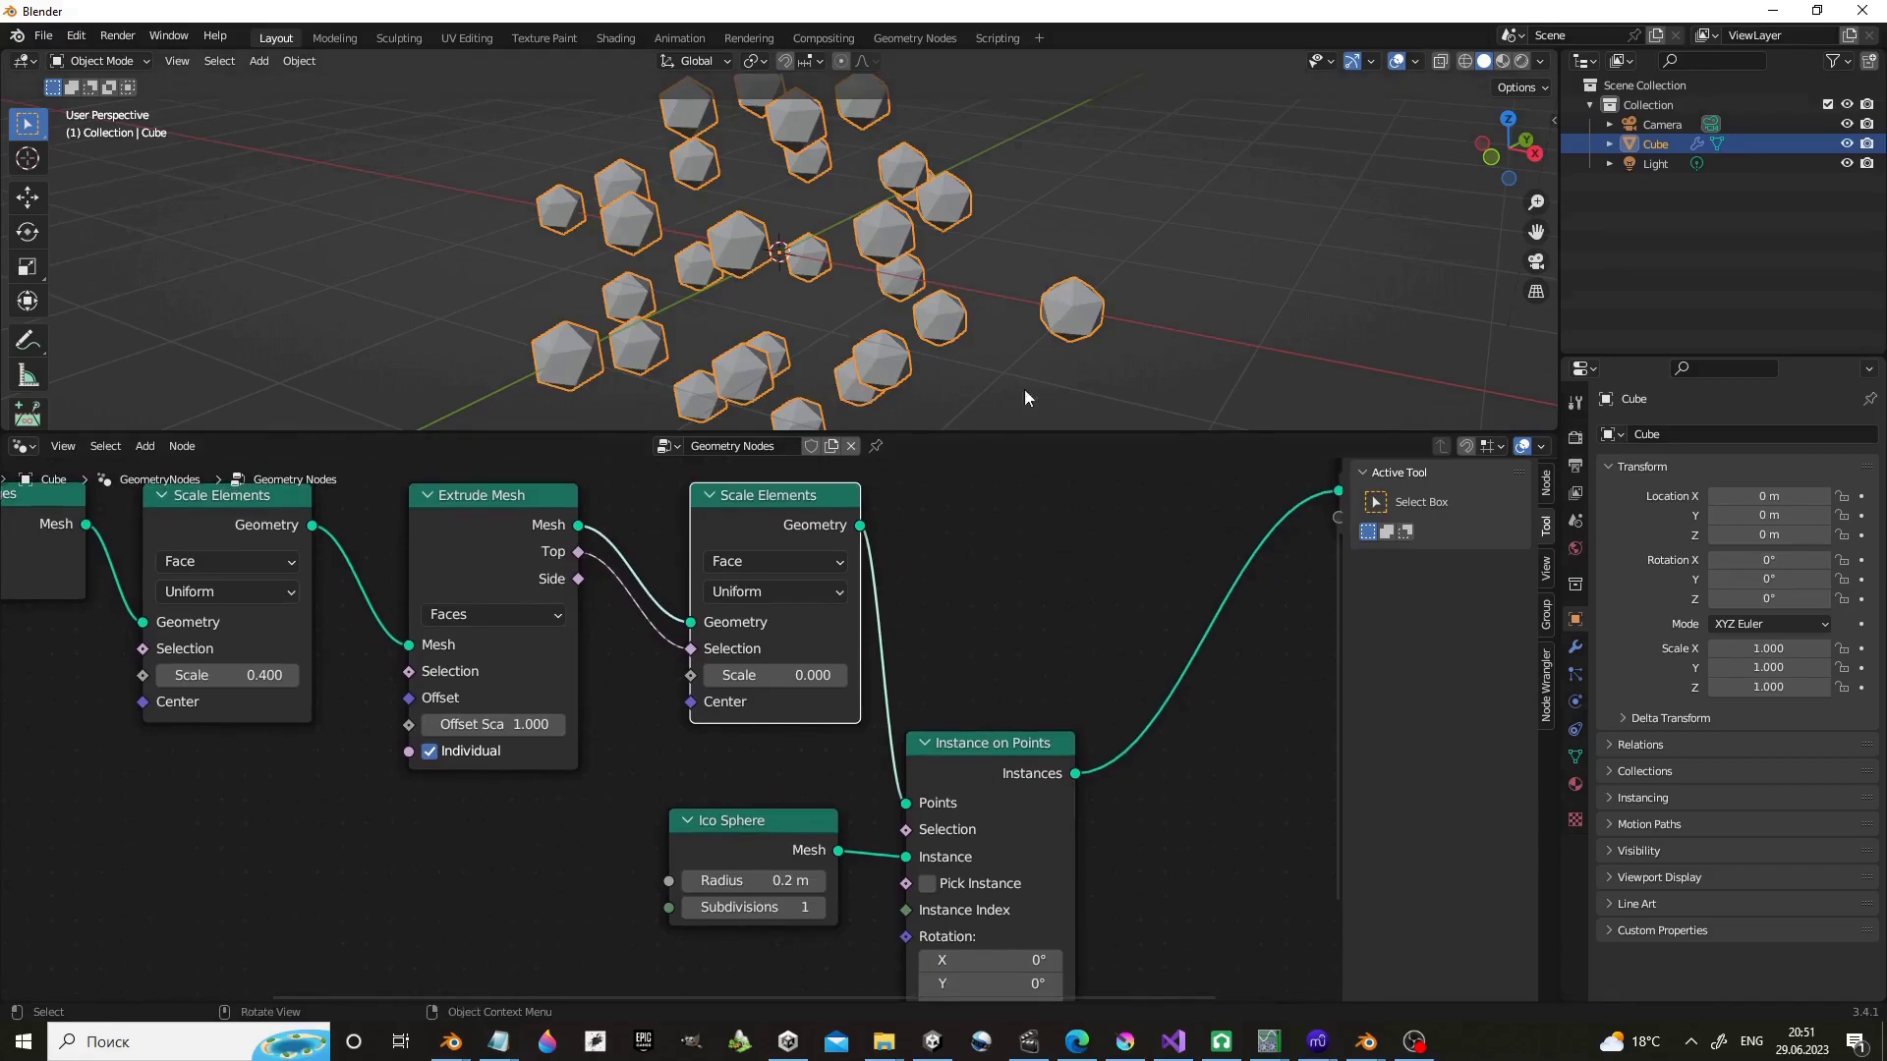
mouse_move(1024, 387)
middle_down()
mouse_move(1070, 265)
mouse_move(1081, 275)
middle_up()
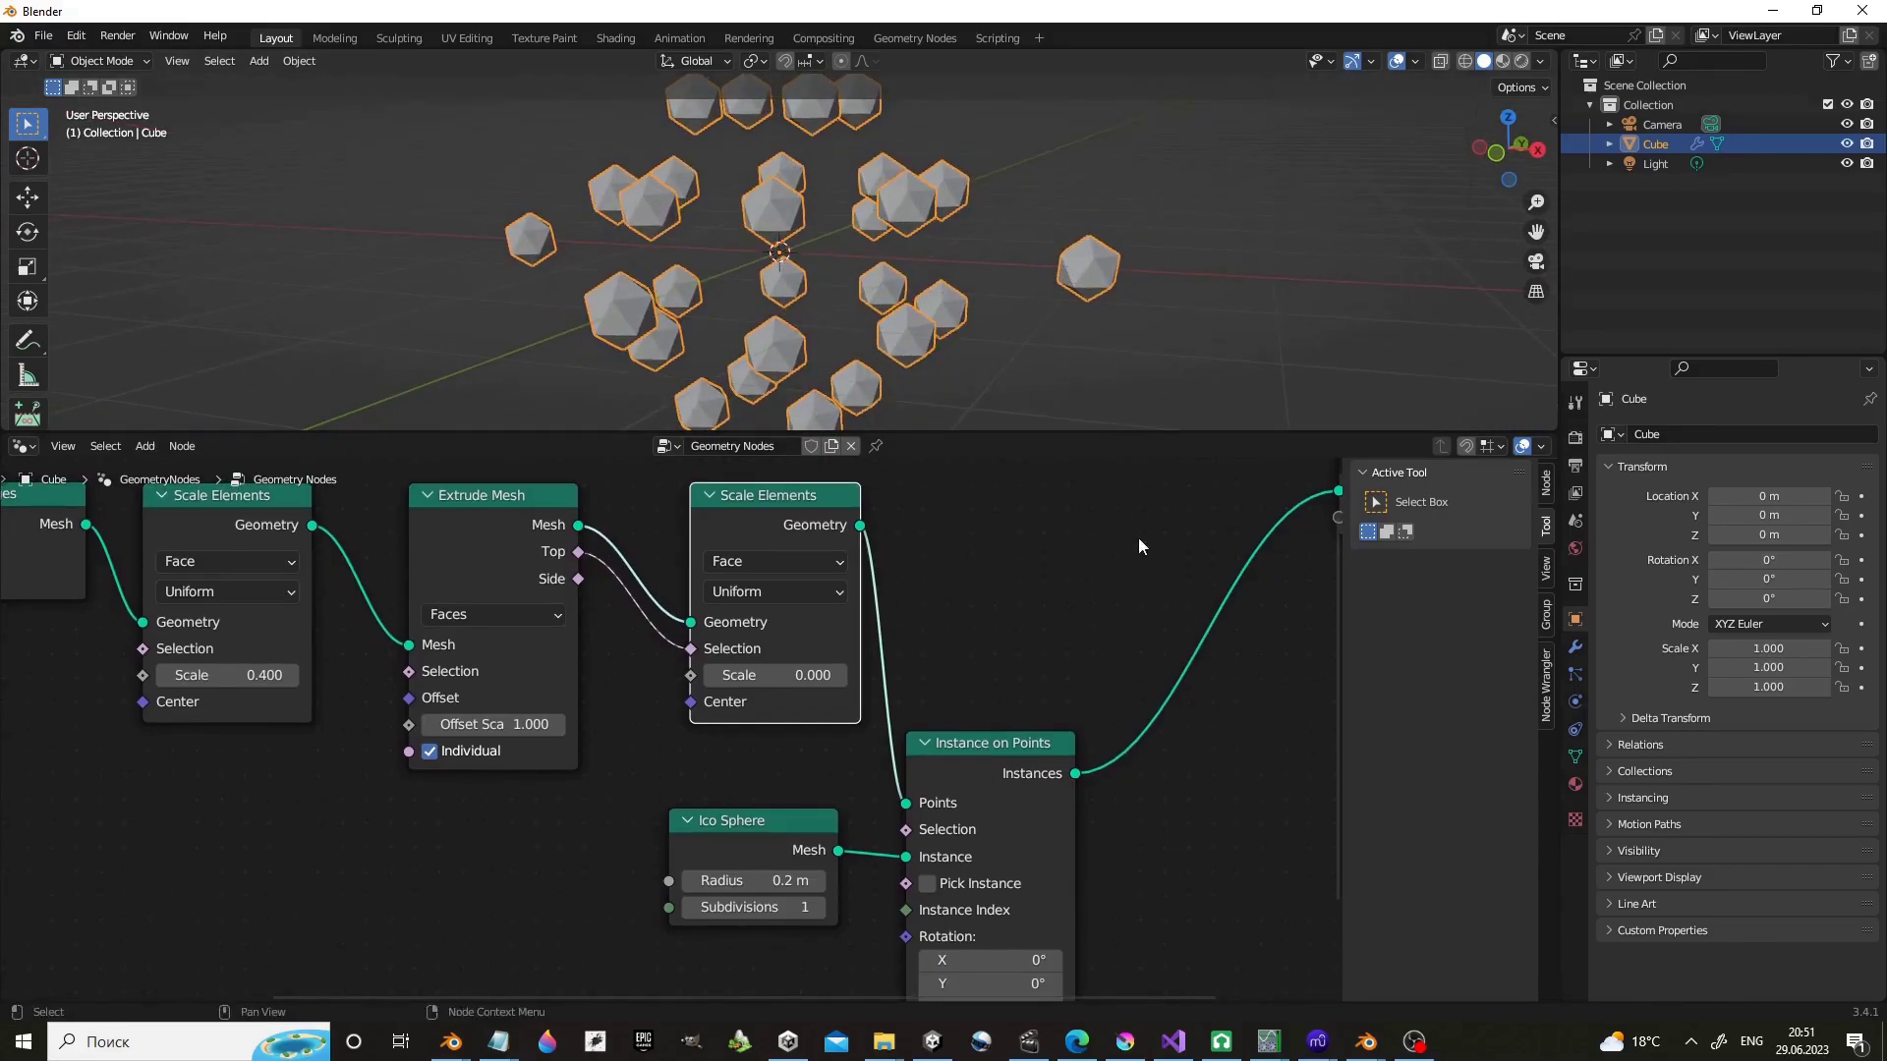
Reconnect the scaled geometry to Points and restore Scale Elements geometry to Group Output.
mouse_move(860, 526)
mouse_down()
mouse_move(975, 538)
mouse_move(1273, 499)
mouse_up()
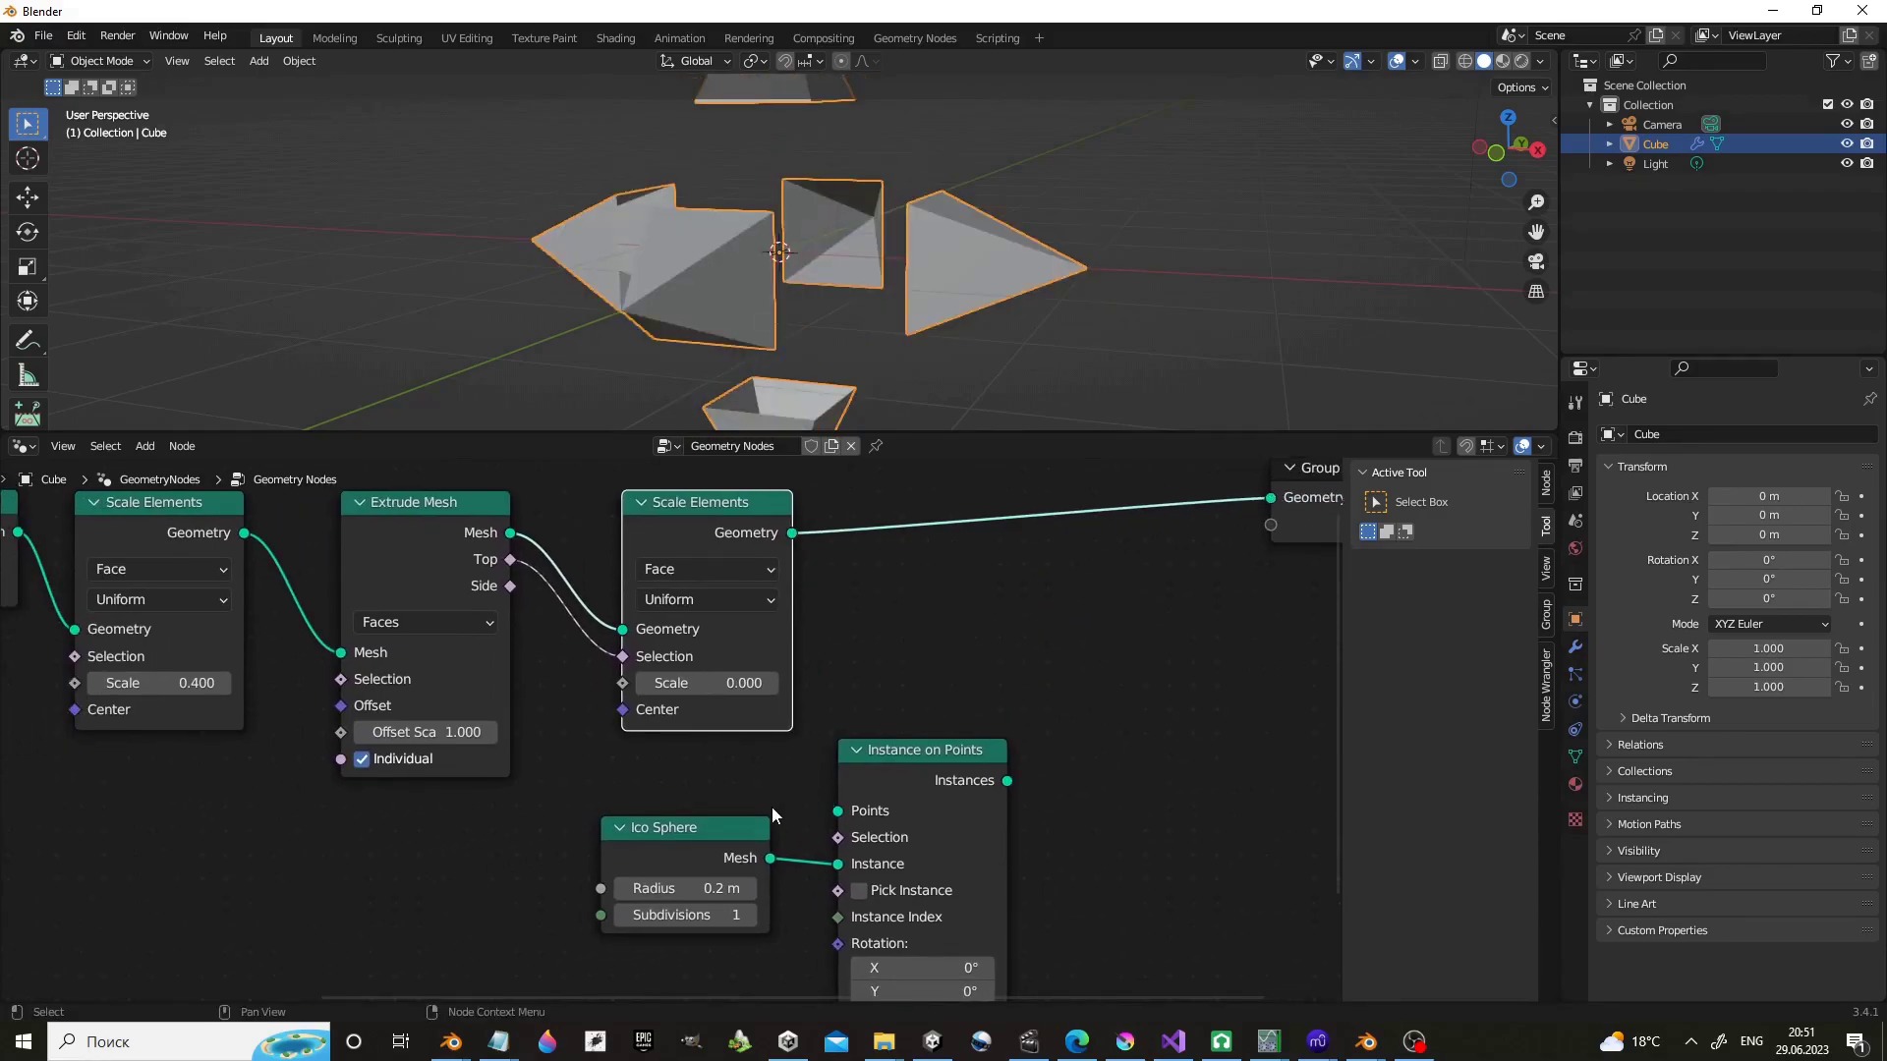
drag(773, 814, 773, 819)
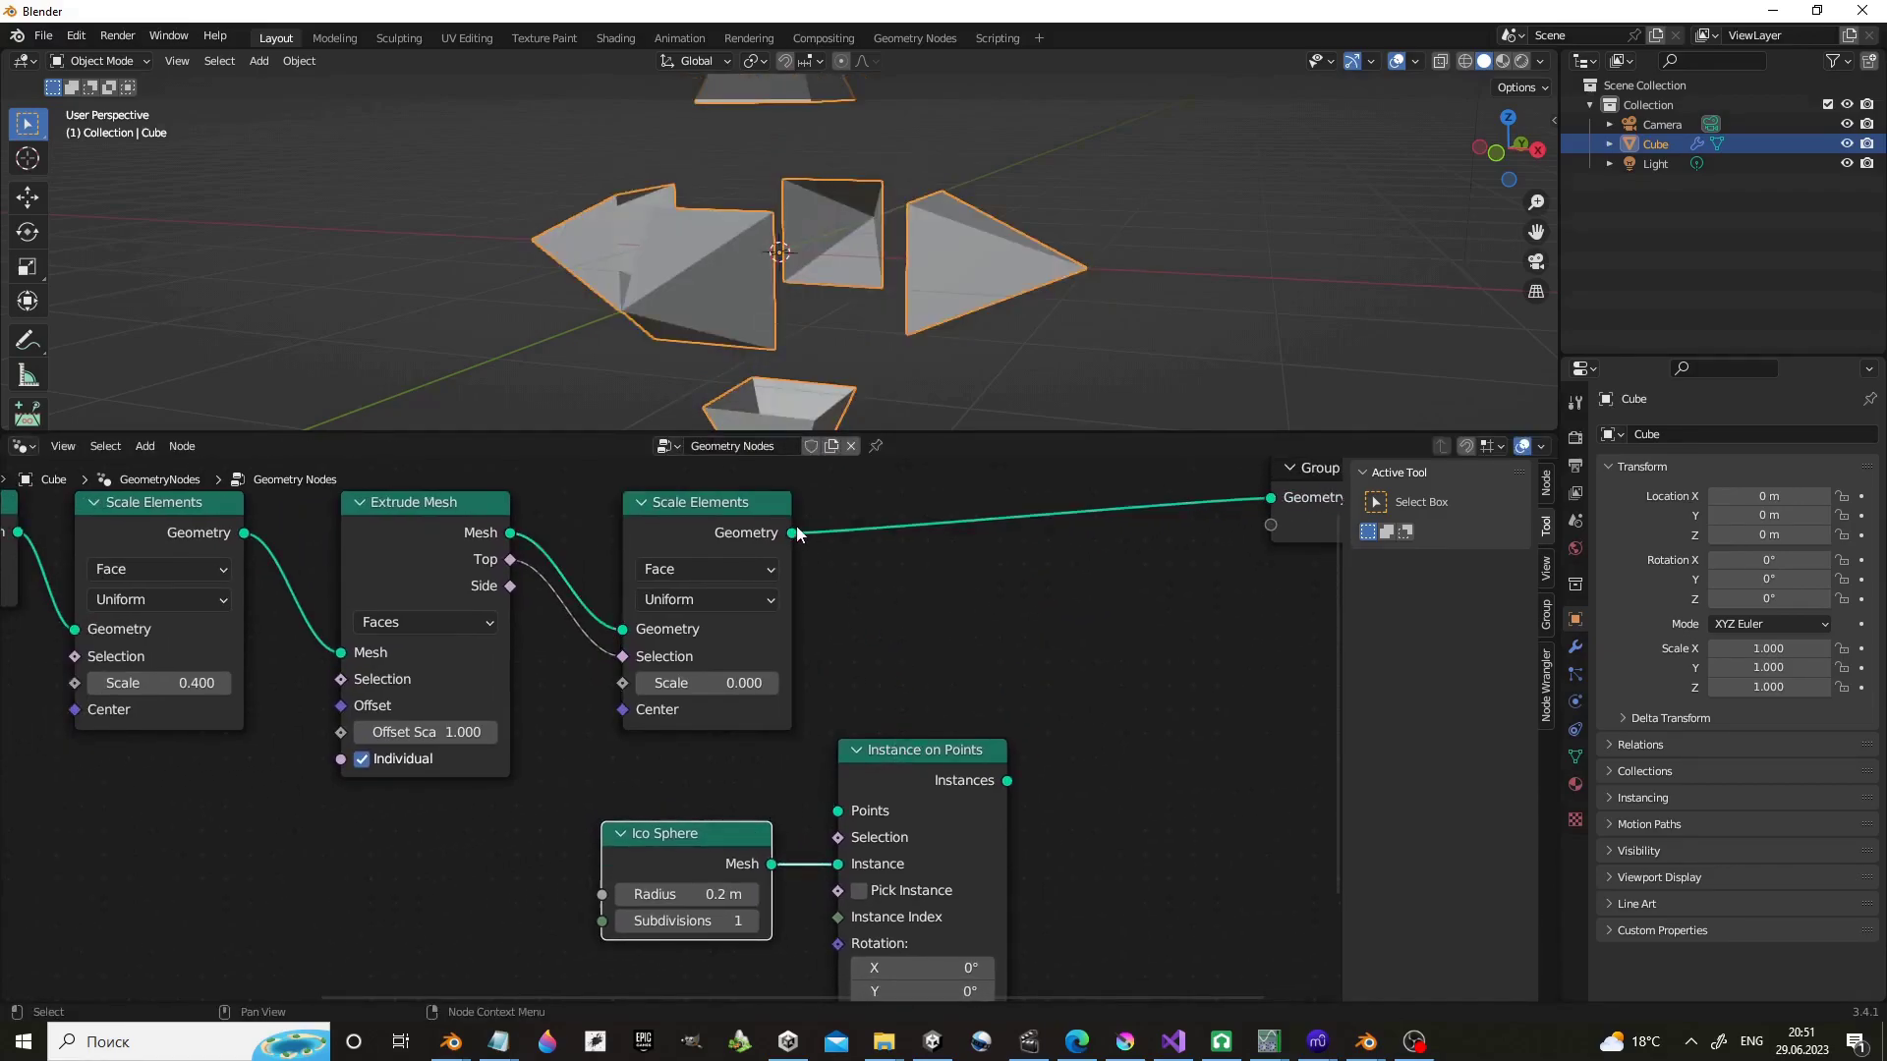
drag(794, 537, 919, 668)
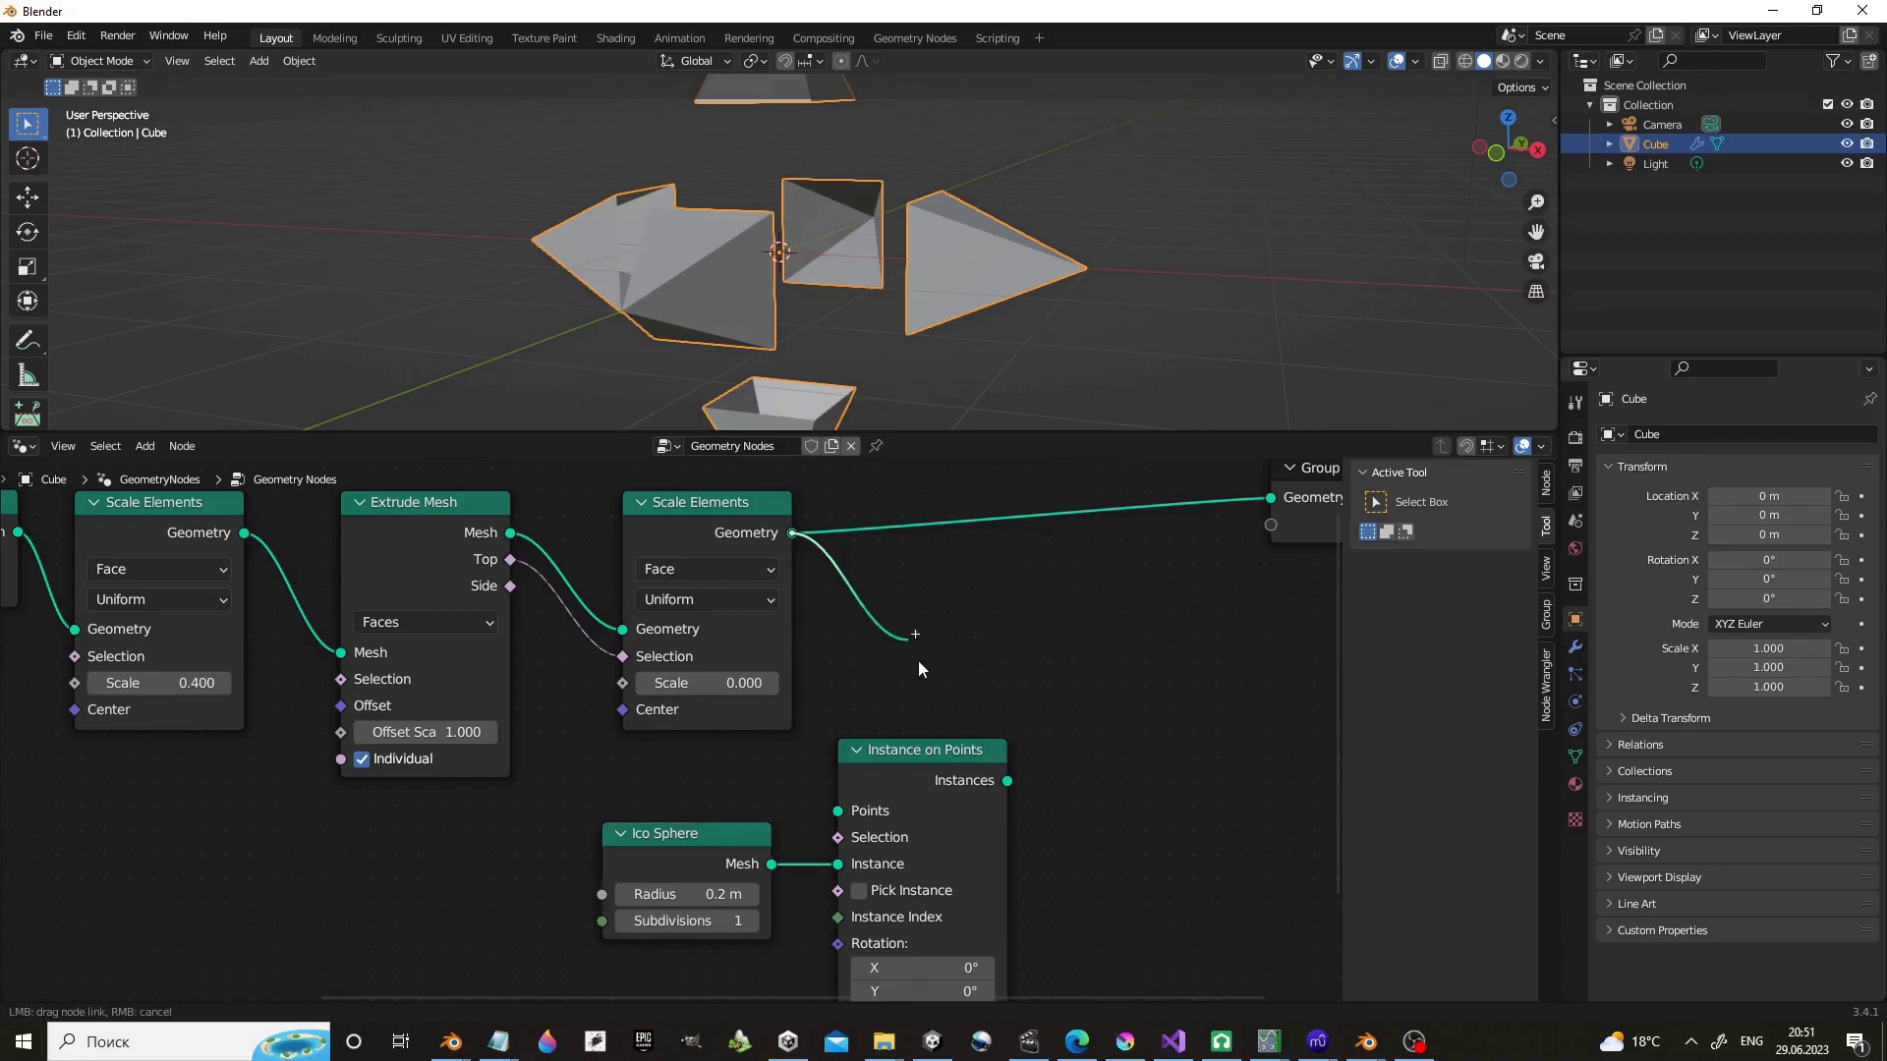
drag(851, 825, 837, 811)
drag(1008, 781, 1271, 498)
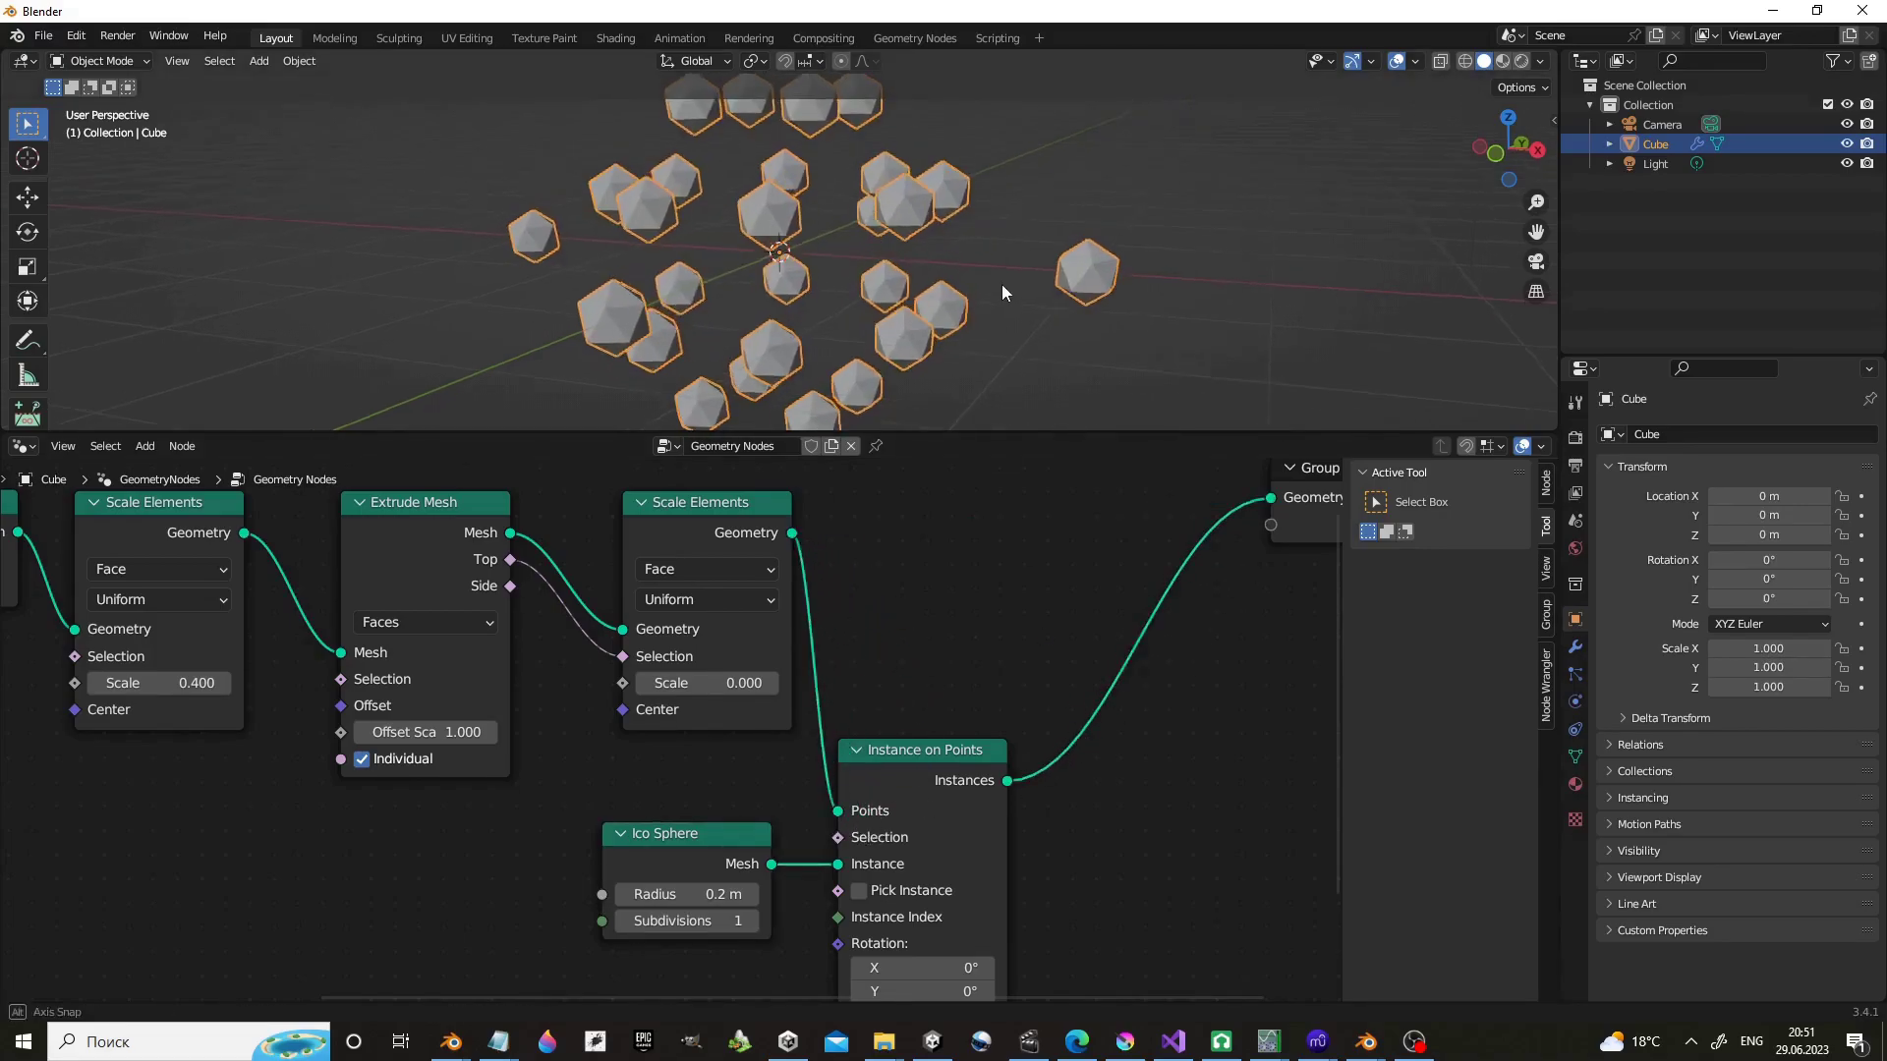
mouse_move(1003, 291)
middle_down()
mouse_move(912, 311)
mouse_move(990, 605)
middle_up()
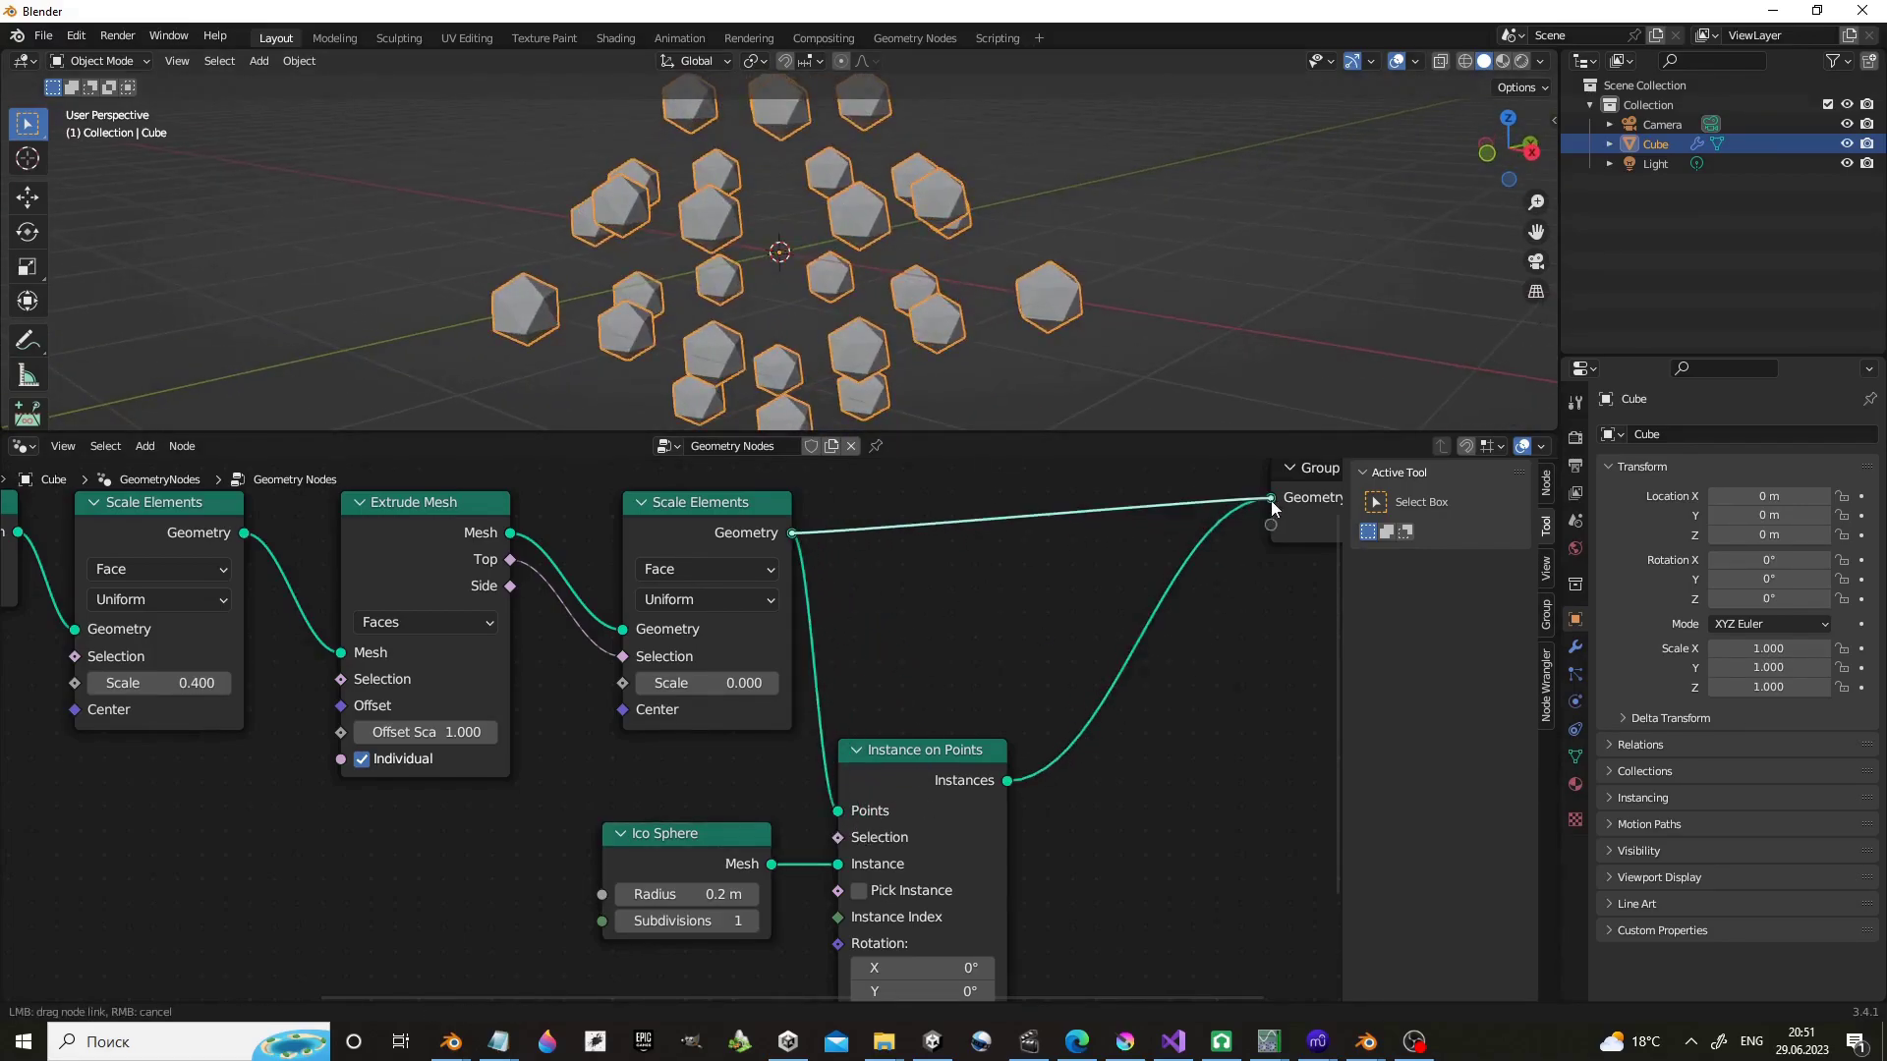
drag(1270, 499, 1270, 498)
Insert a Join Geometry node merging the ico sphere instances with the pyramid mesh.
key(shift+a)
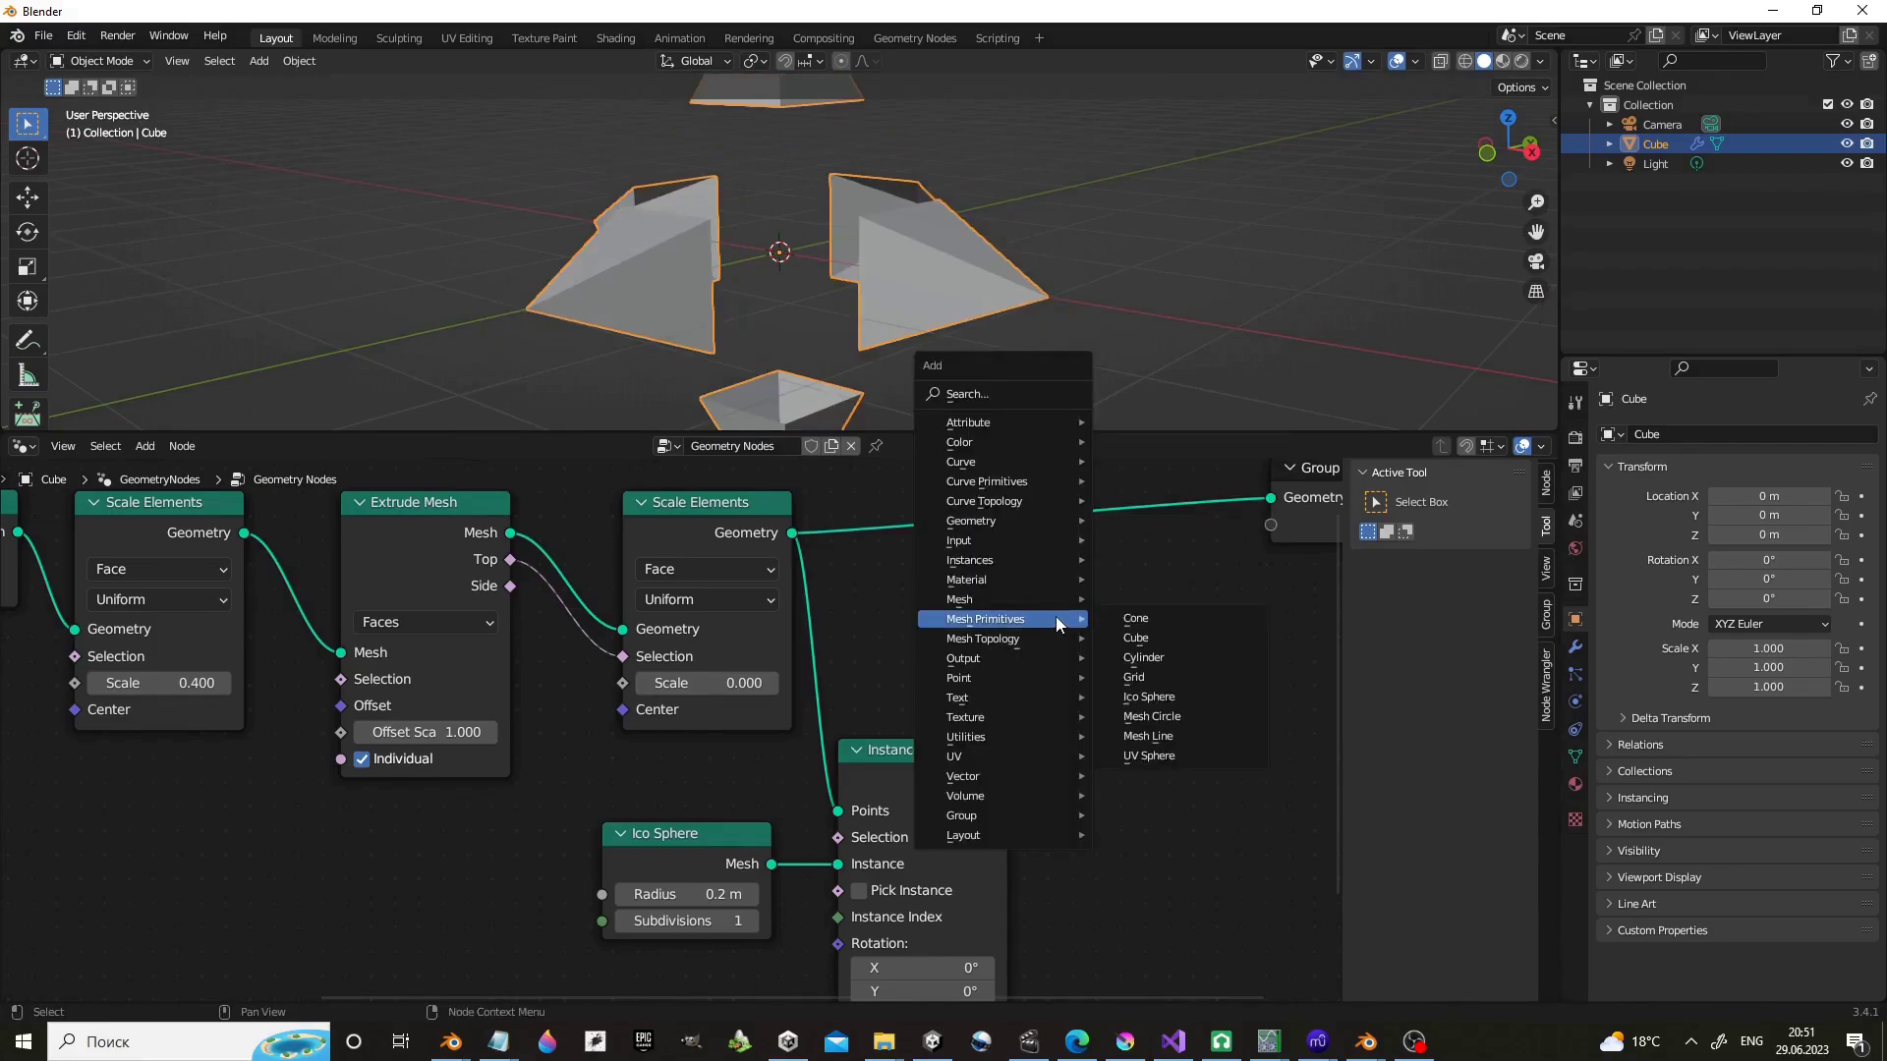
click(1158, 637)
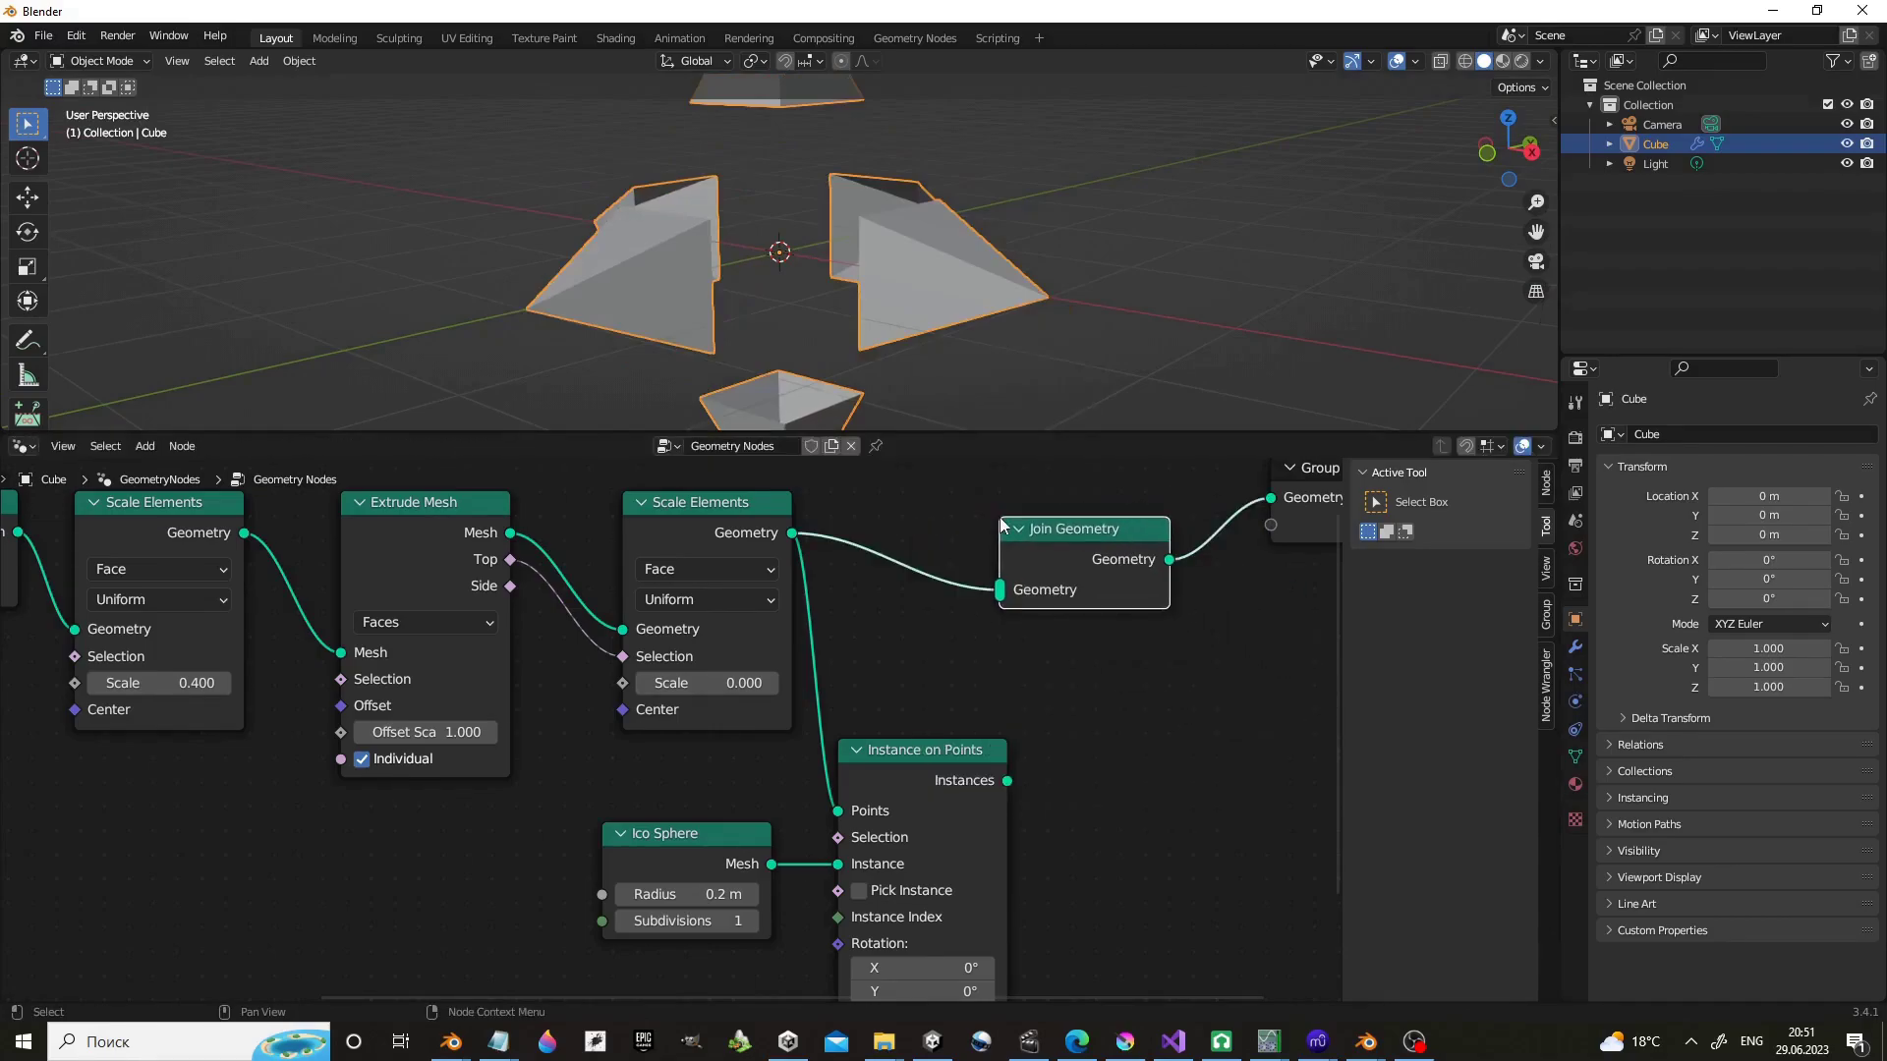
drag(1007, 780, 1000, 590)
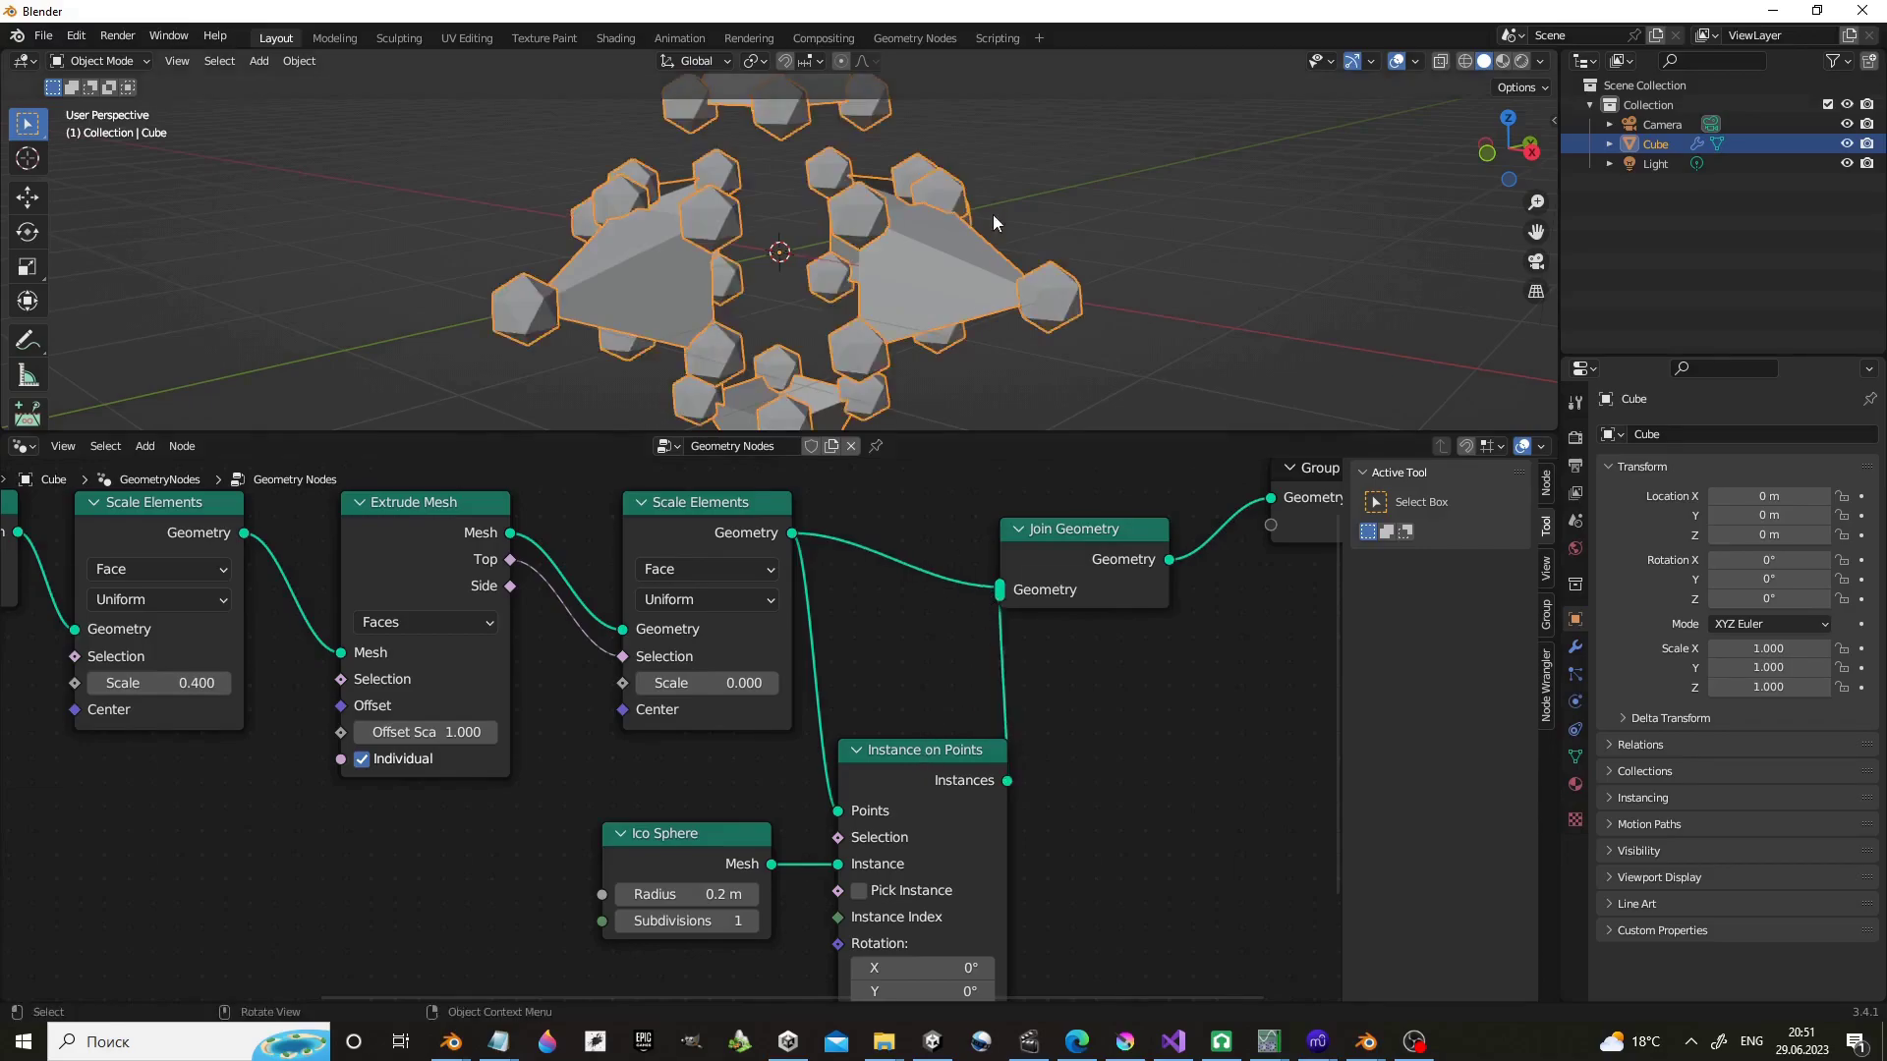
middle_drag(816, 236, 1101, 245)
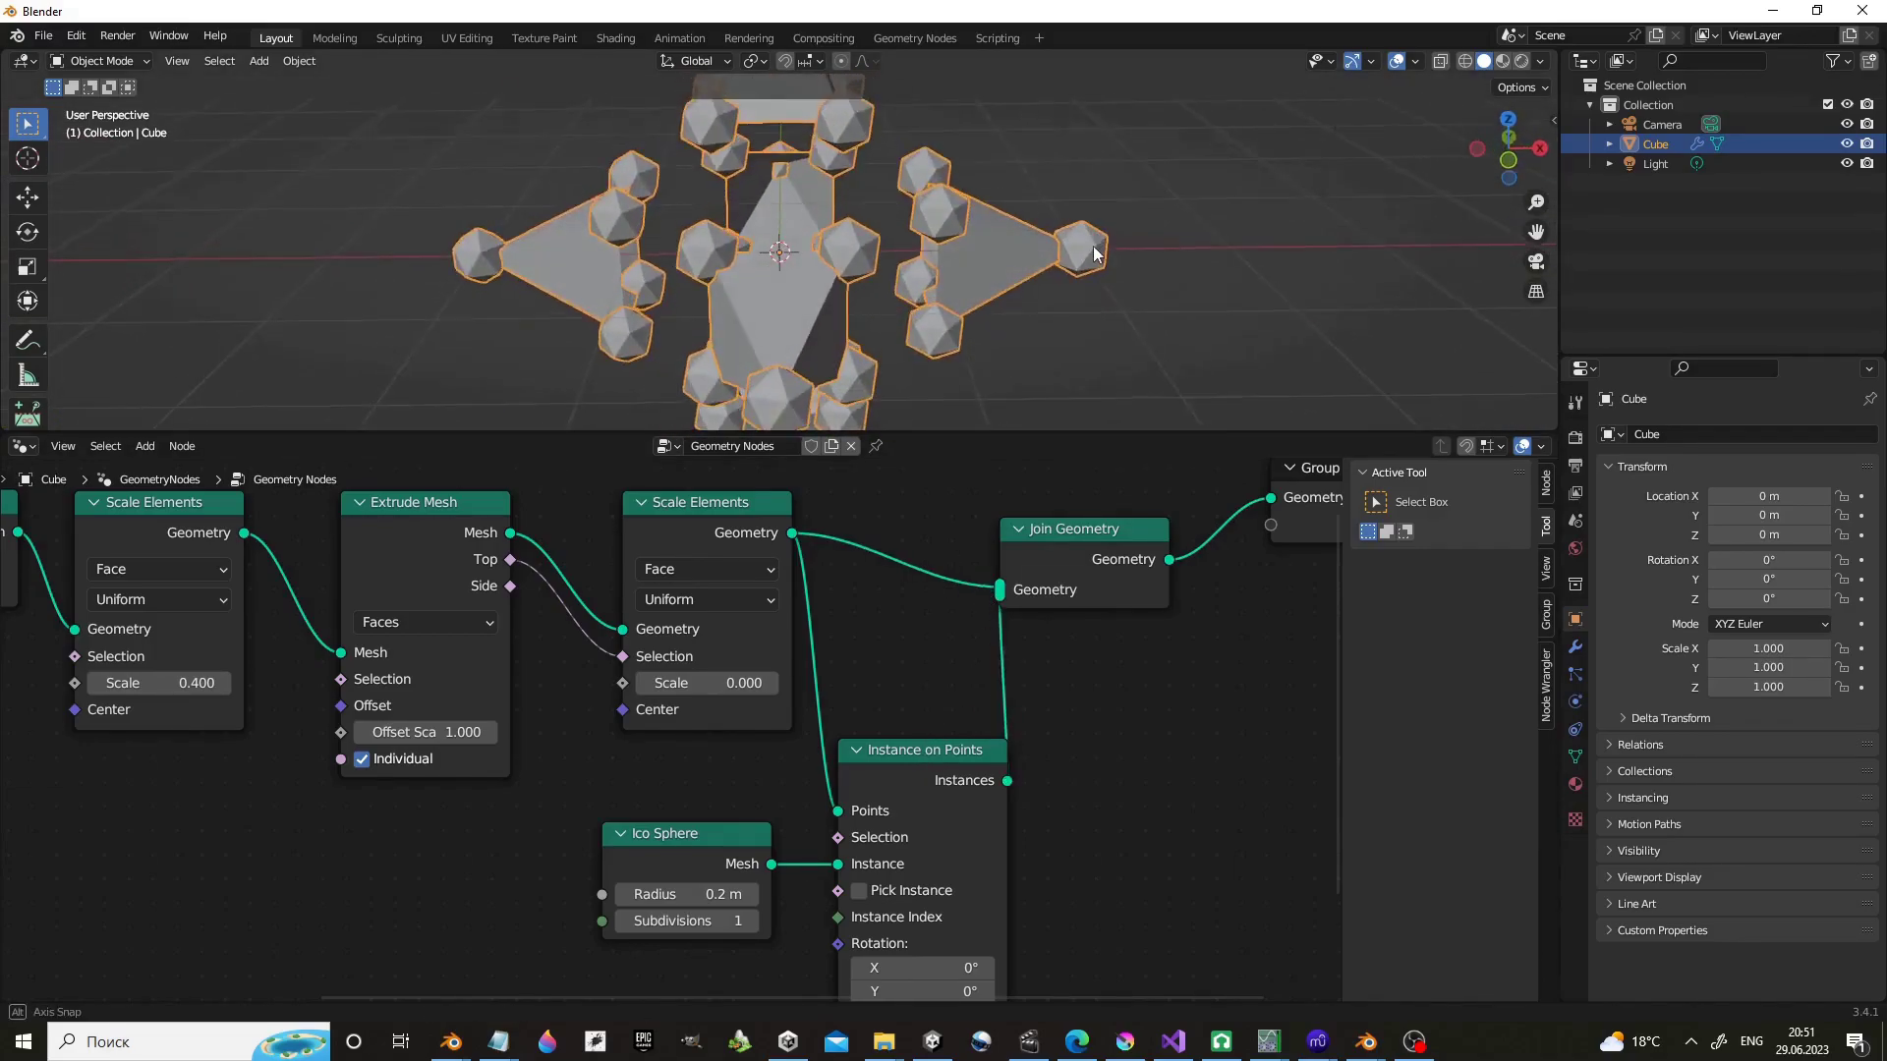
drag(1081, 529, 1125, 481)
scroll(977, 762, down, 2)
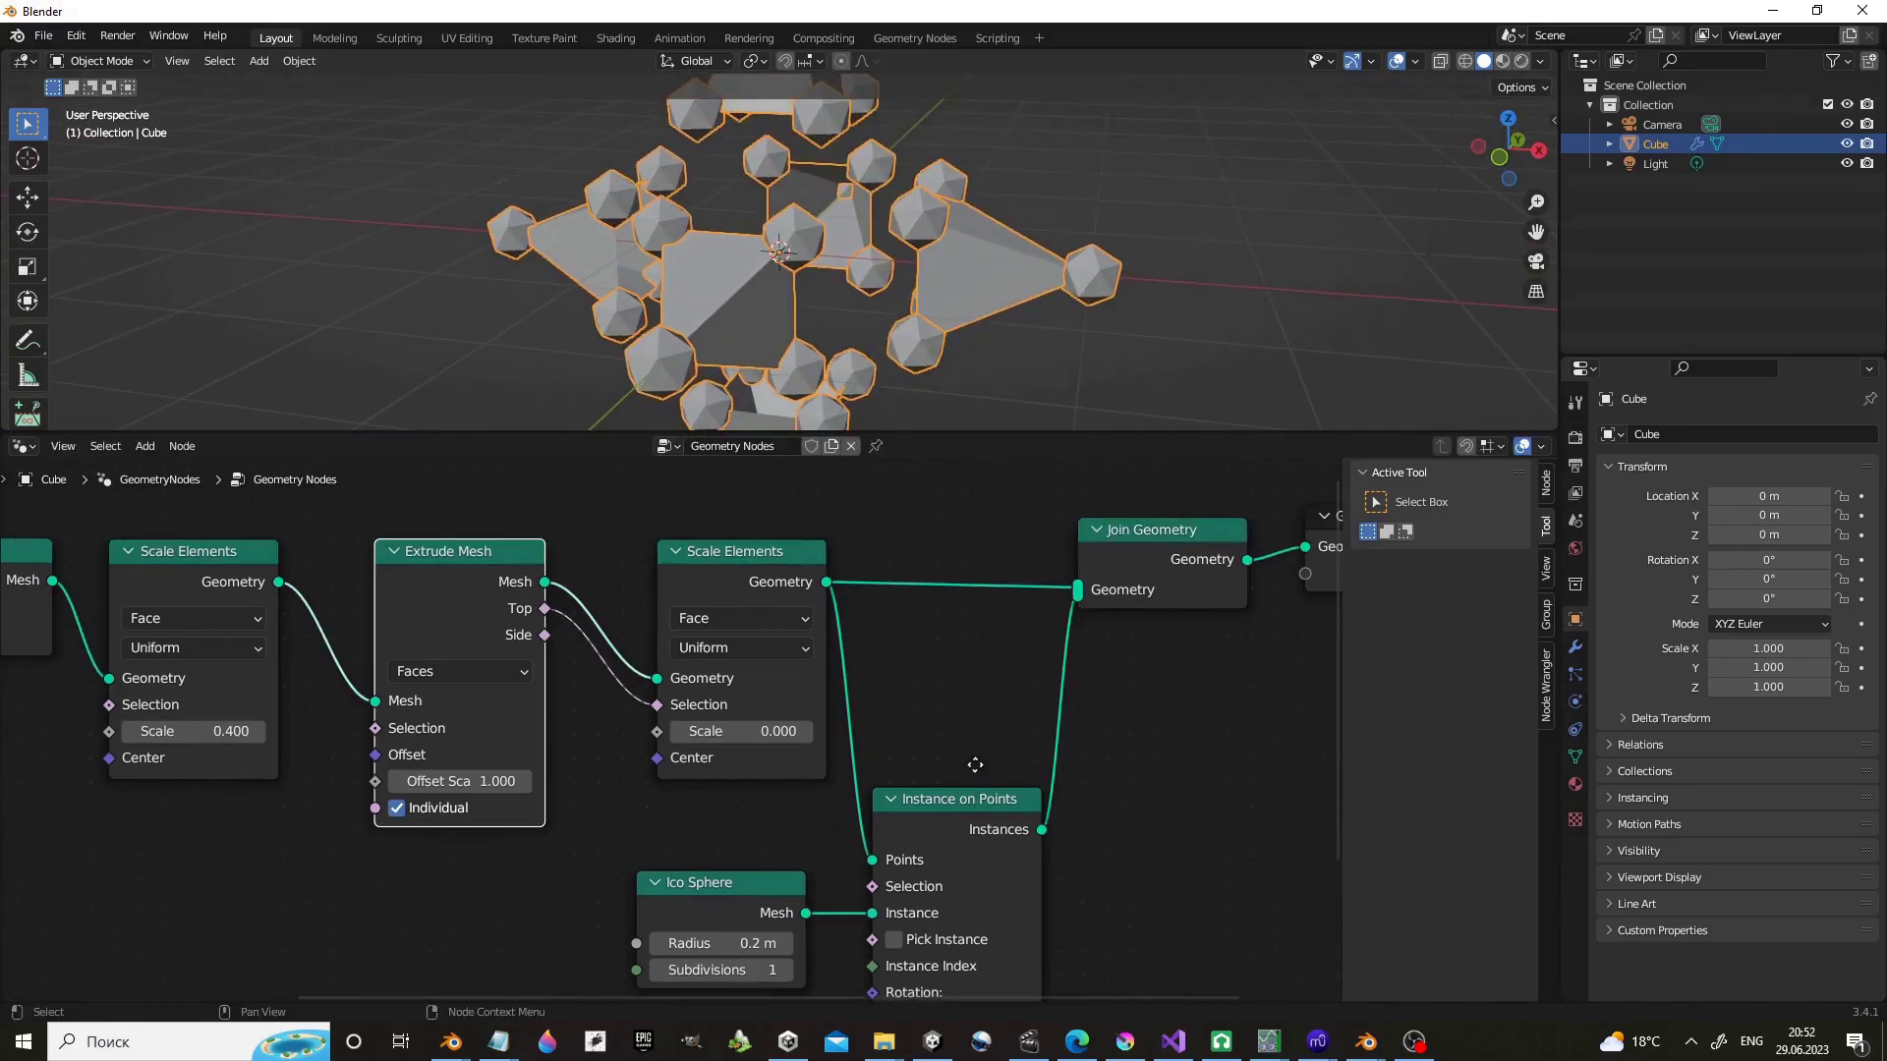
scroll(977, 762, up, 2)
Cut the Scale Elements link into Instance on Points and move Join Geometry right.
drag(757, 780, 928, 887)
drag(932, 752, 1114, 769)
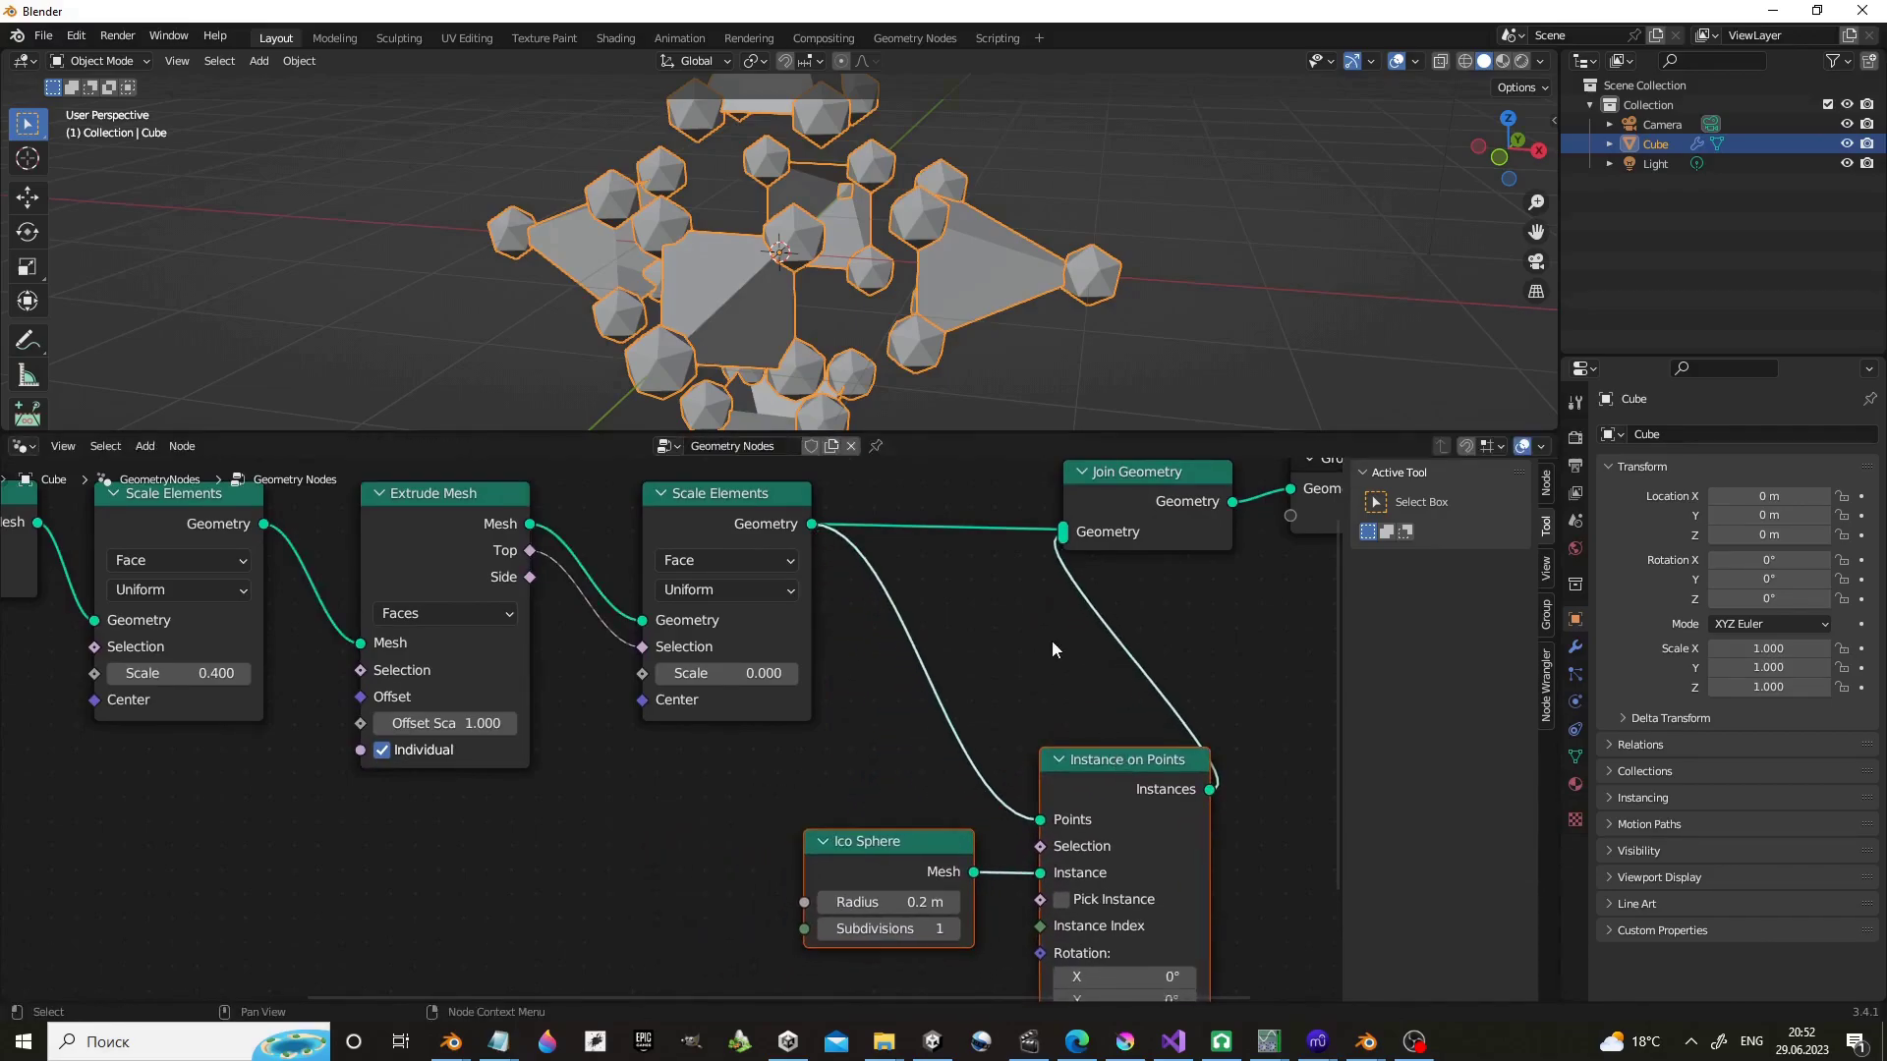
drag(812, 524, 852, 617)
key(Escape)
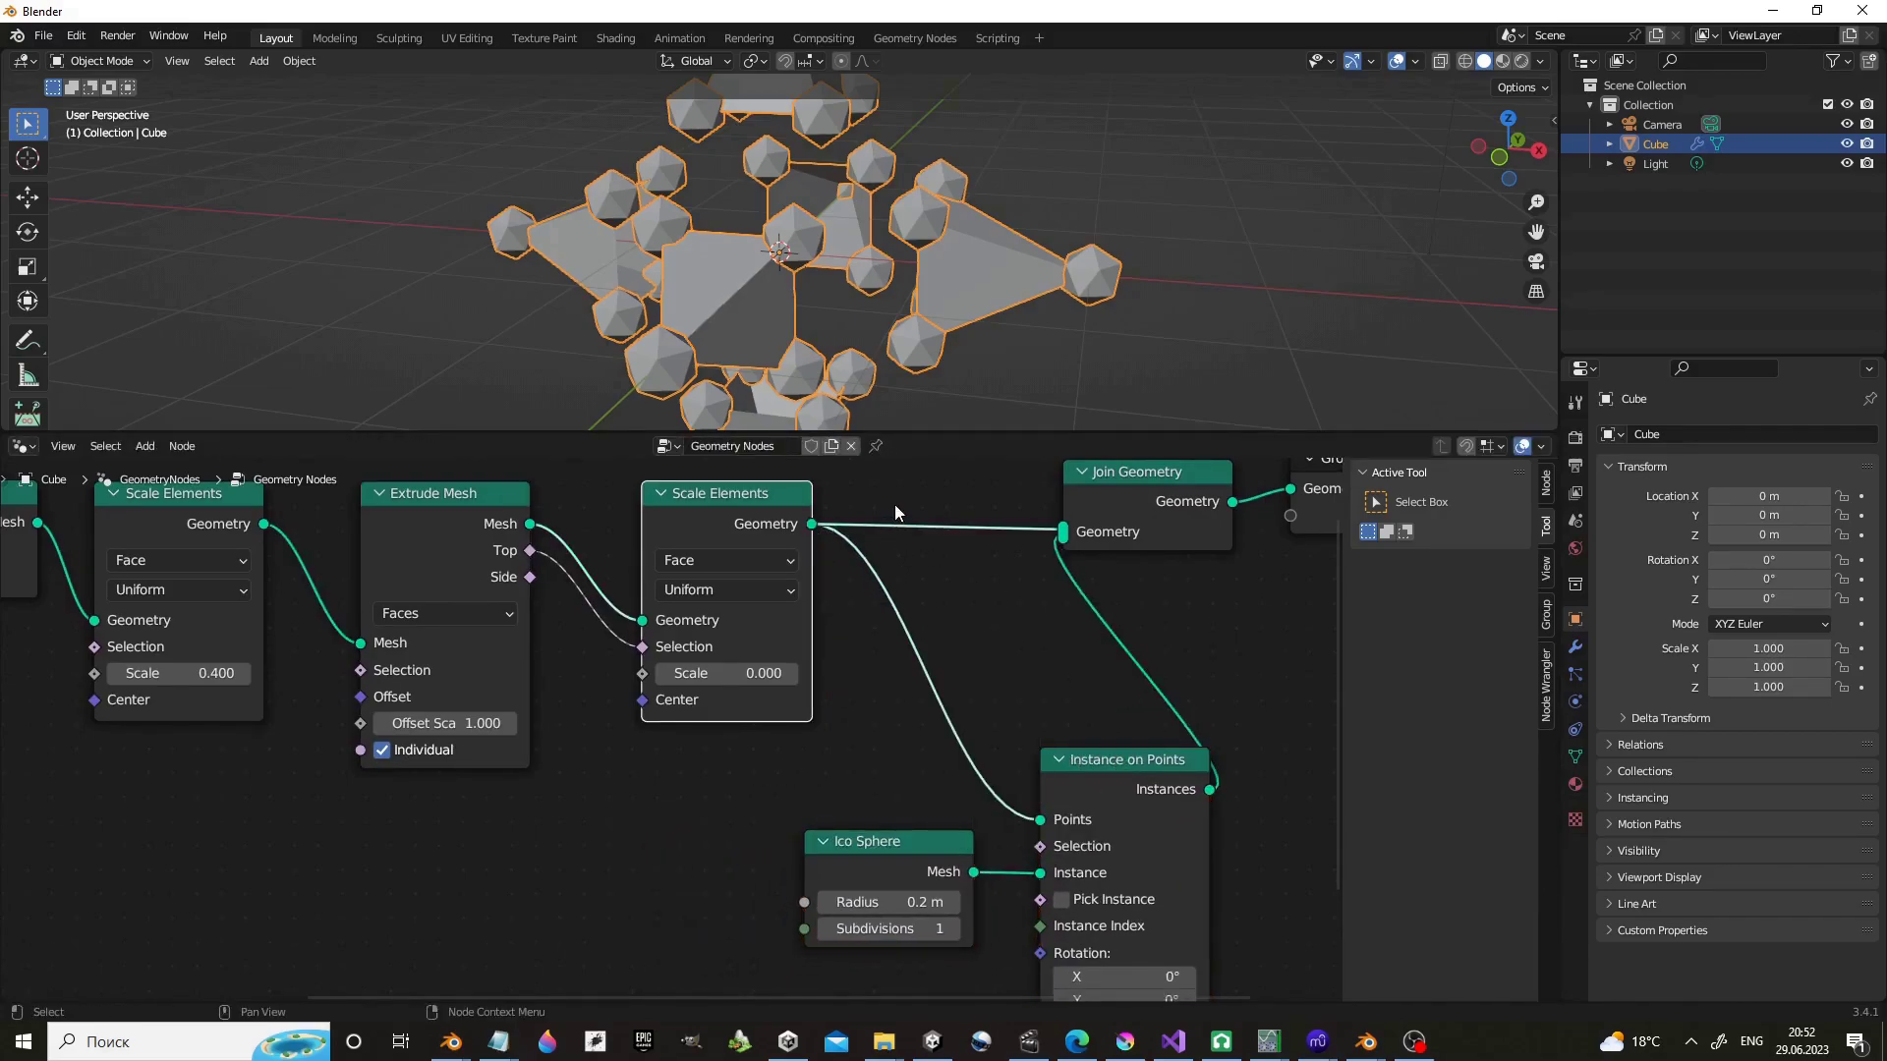
ctrl+right_drag(895, 504, 865, 637)
middle_drag(946, 540, 813, 581)
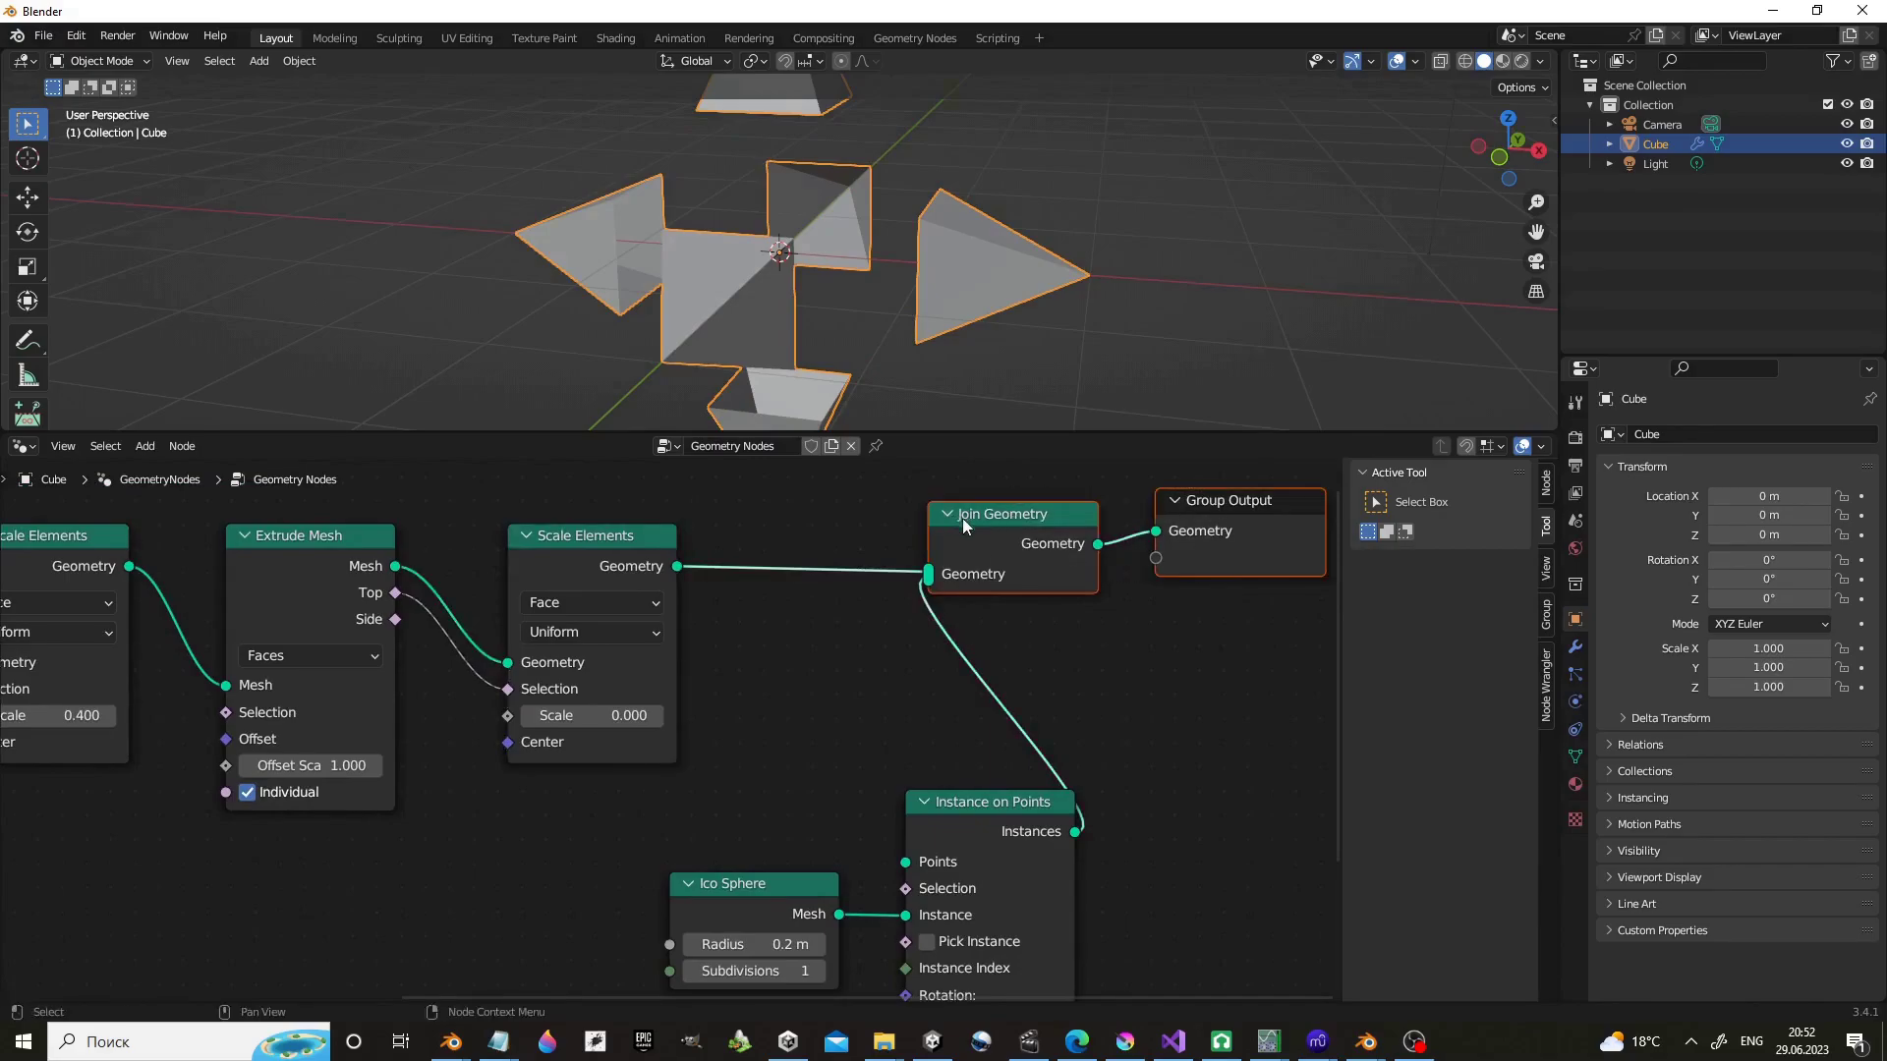
drag(1010, 507, 1327, 516)
Add a Mesh to Points node feeding Instance on Points, putting spheres on every vertex.
key(shift+a)
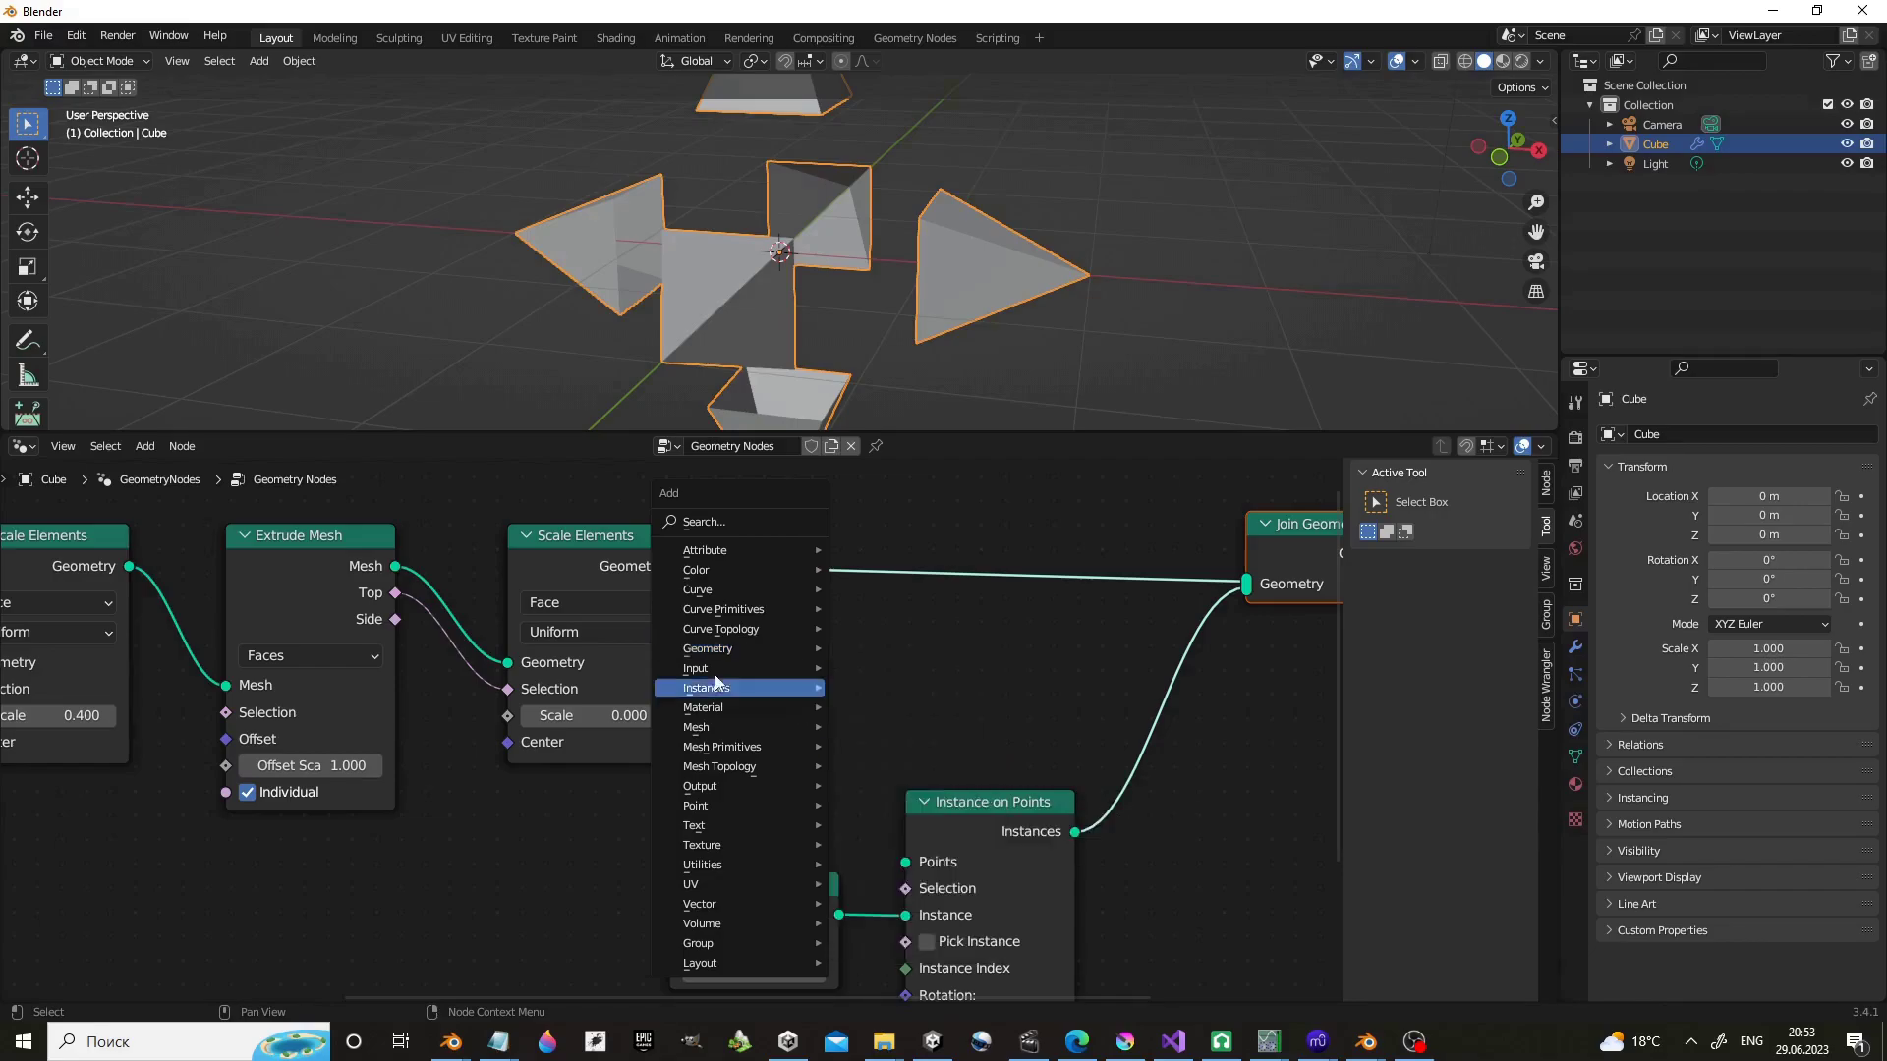
mouse_move(696, 727)
click(895, 315)
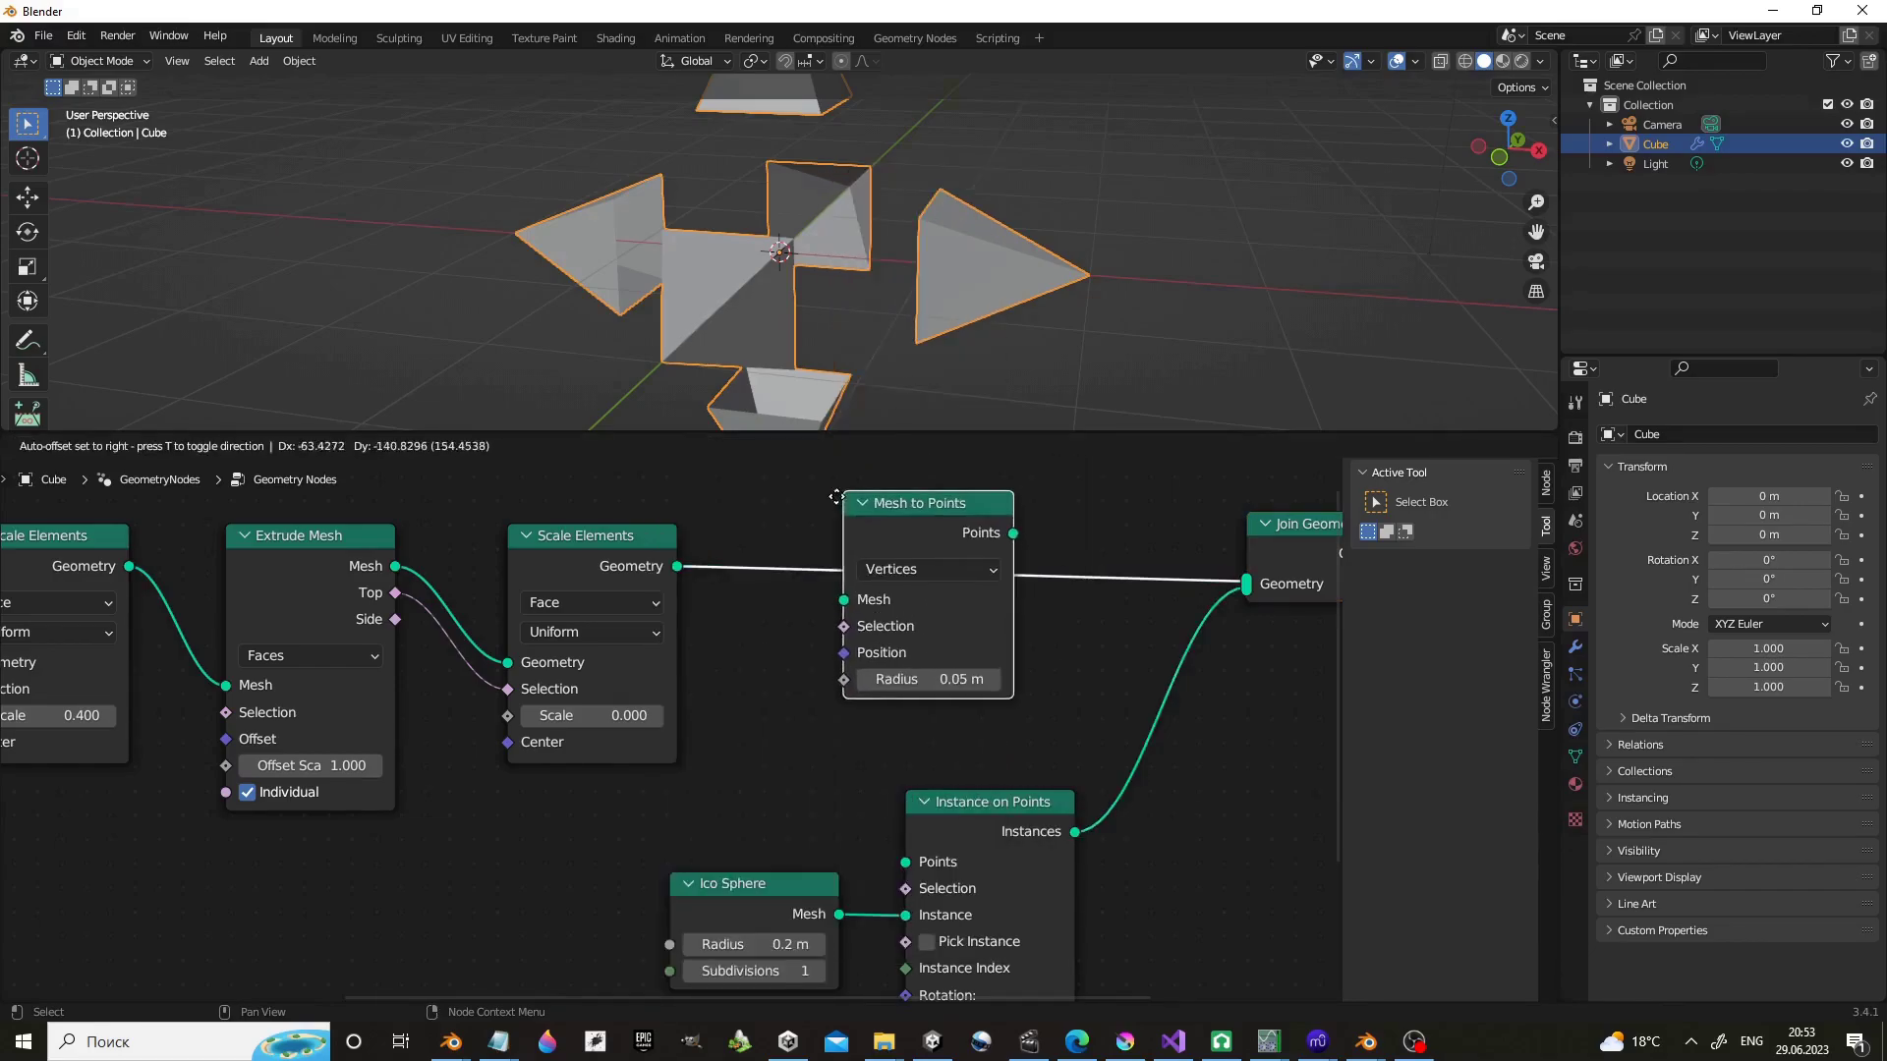
click(797, 545)
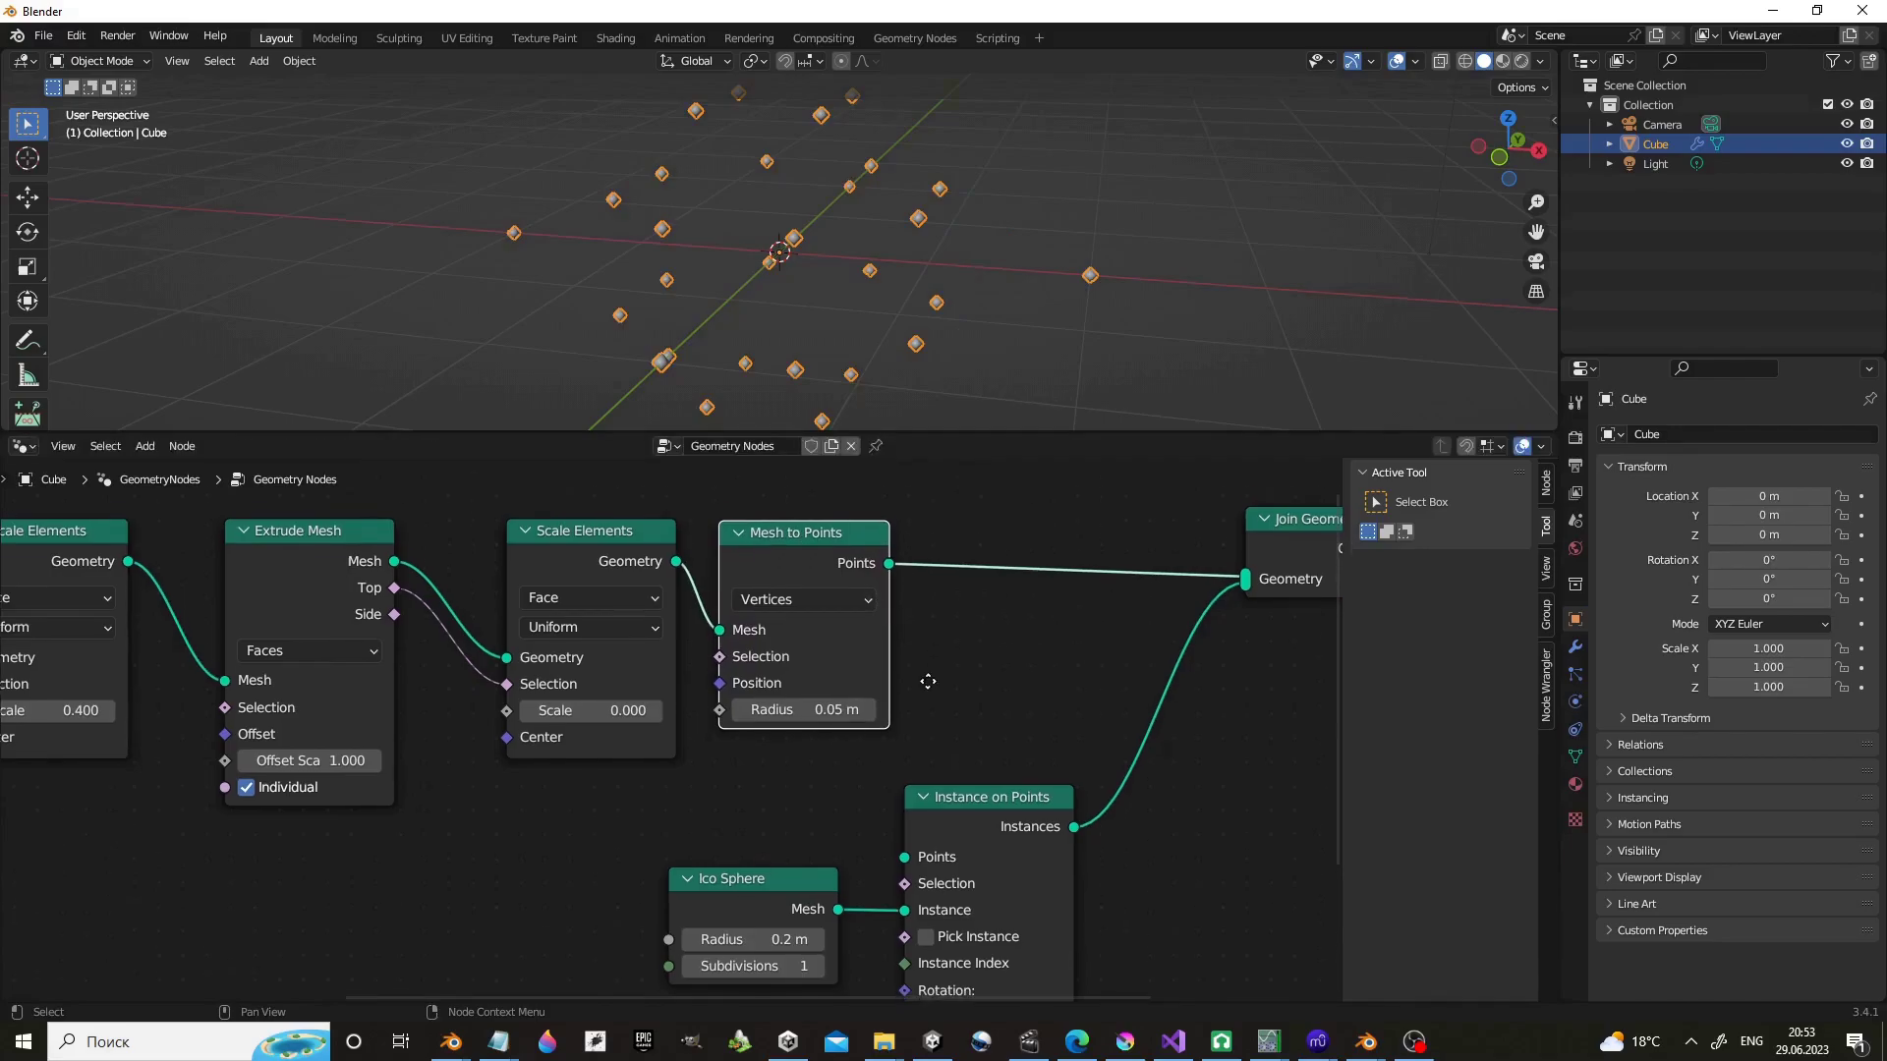
drag(888, 545, 899, 558)
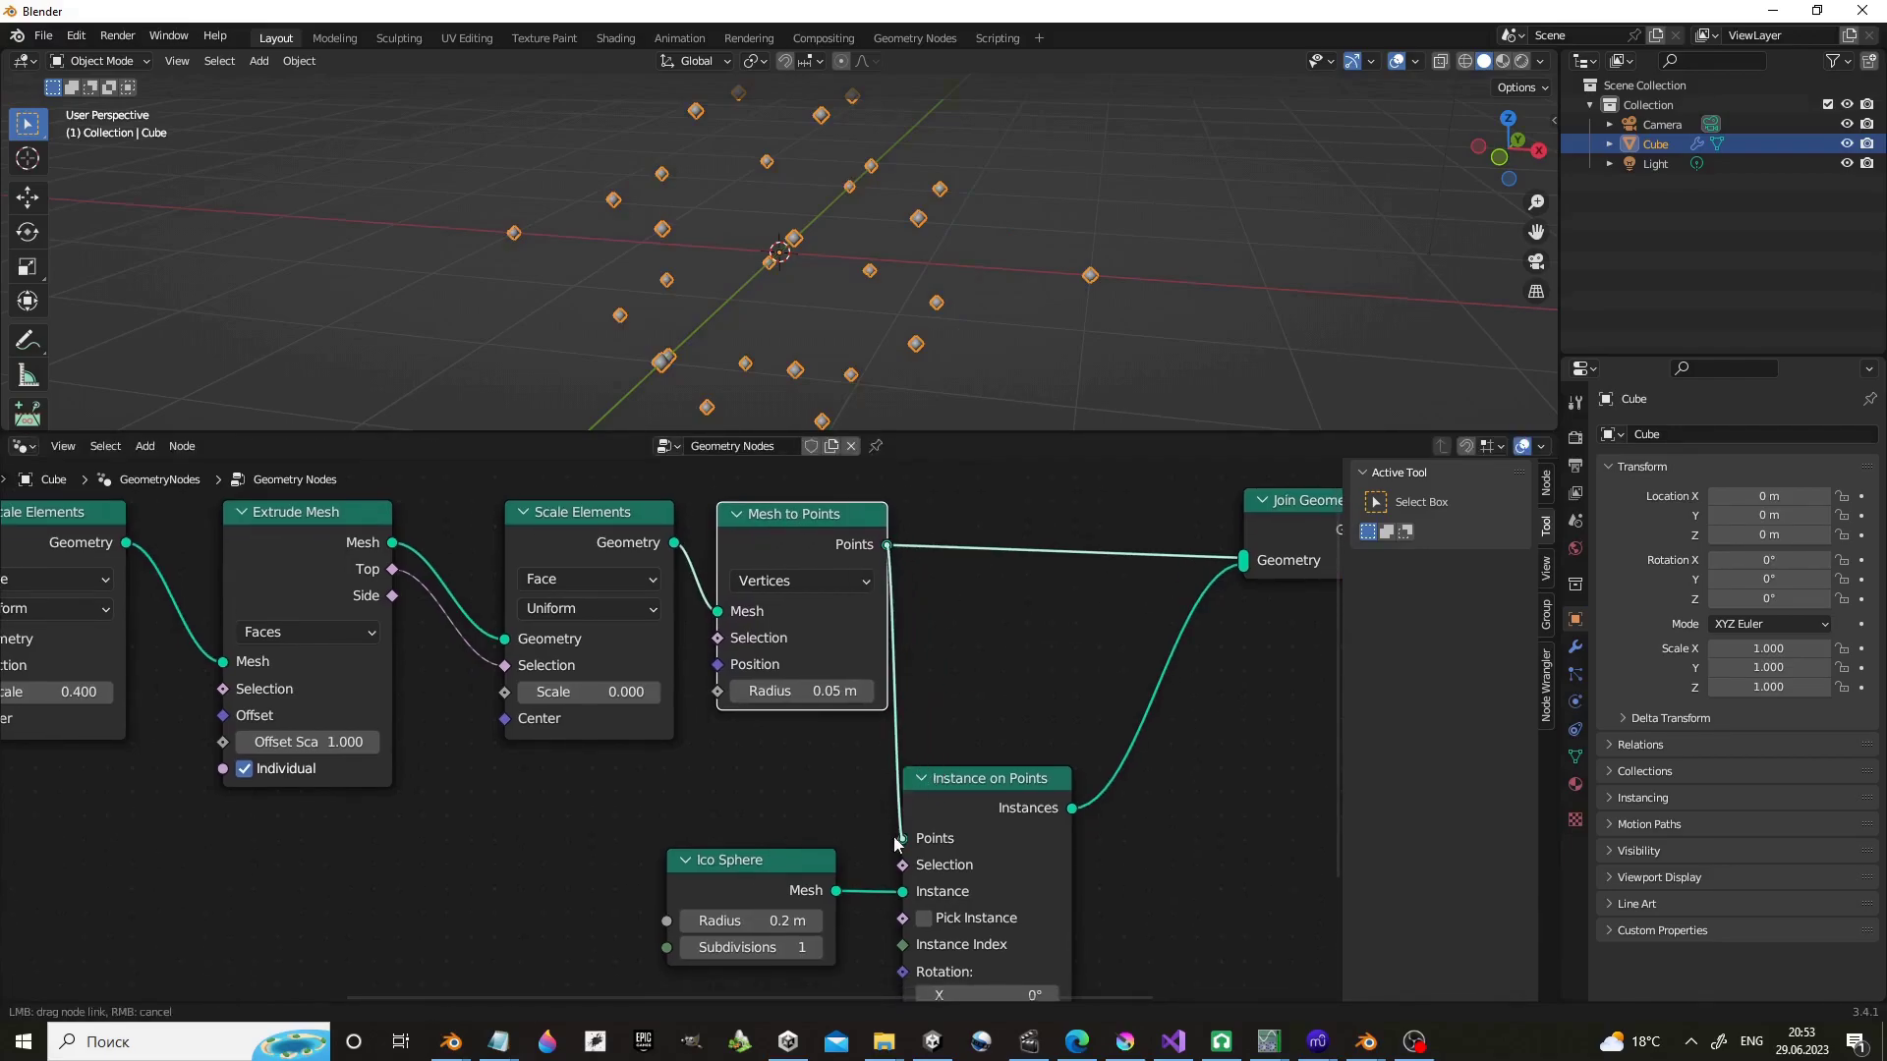
drag(896, 842, 1080, 778)
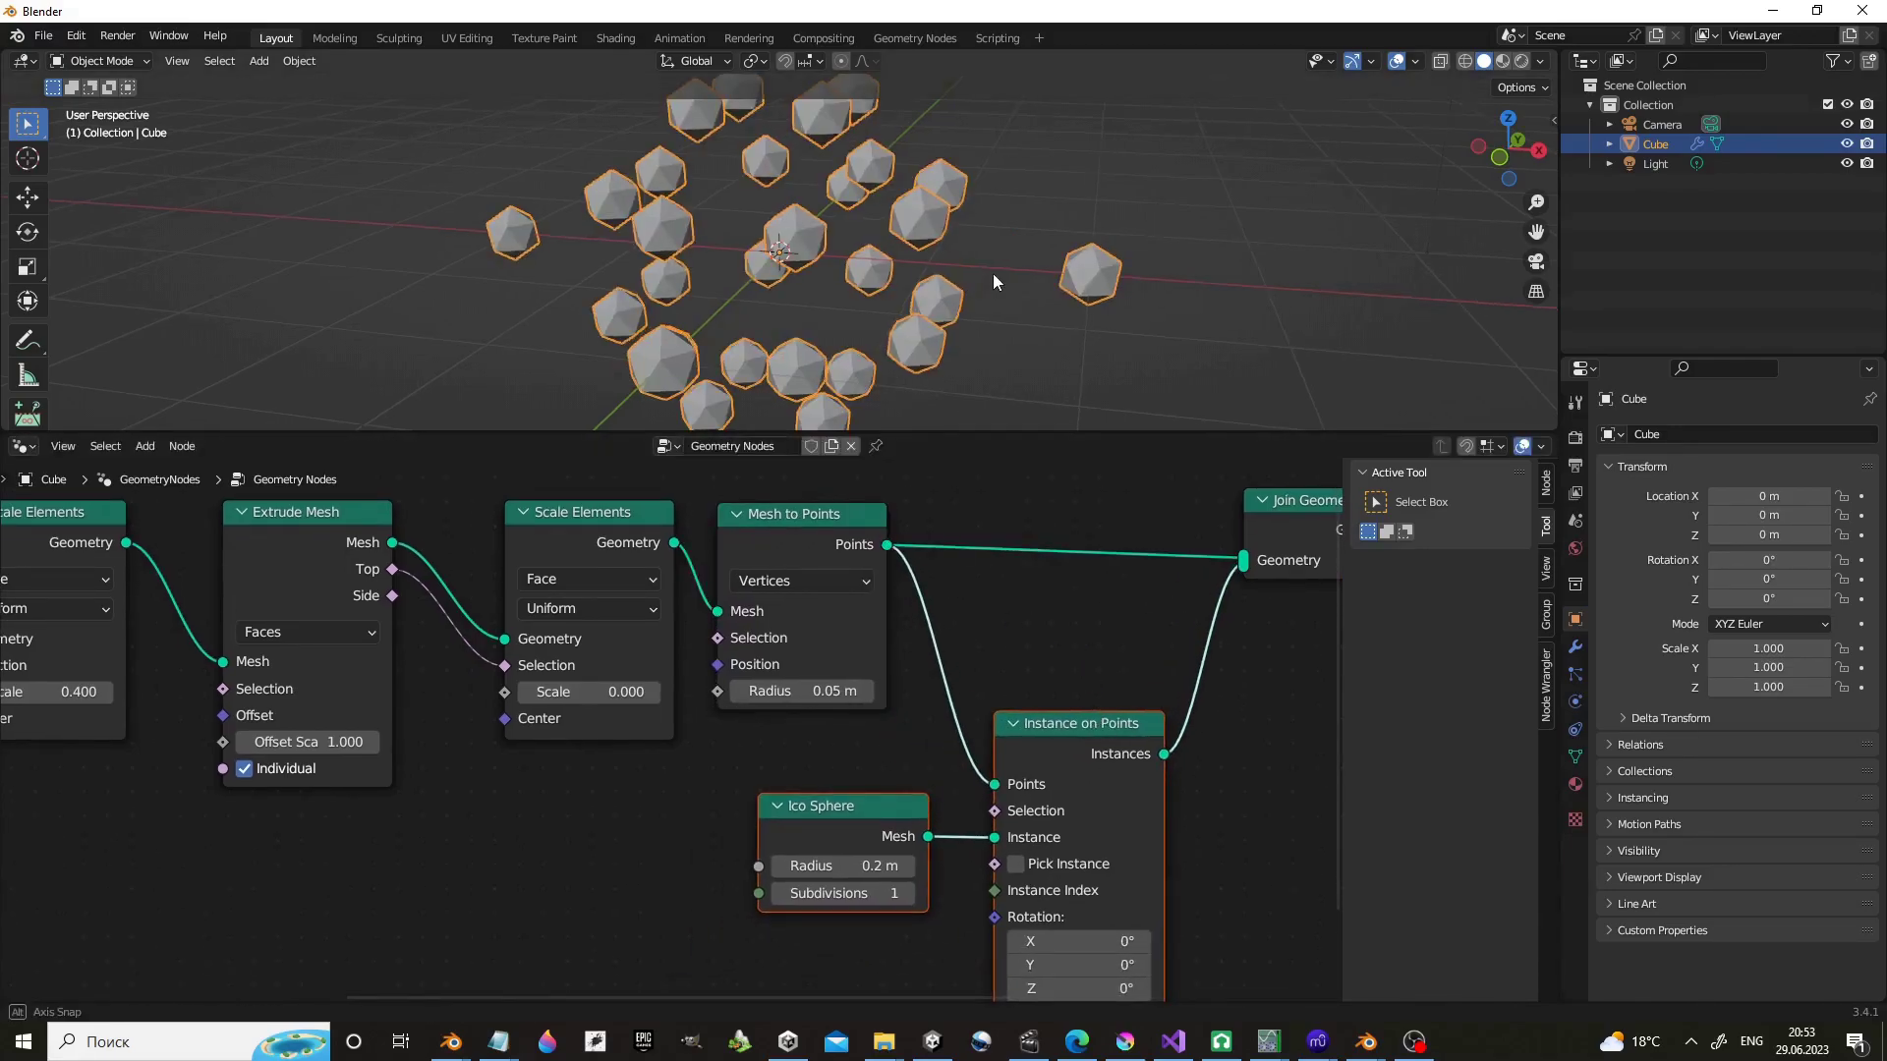
middle_drag(992, 273, 963, 261)
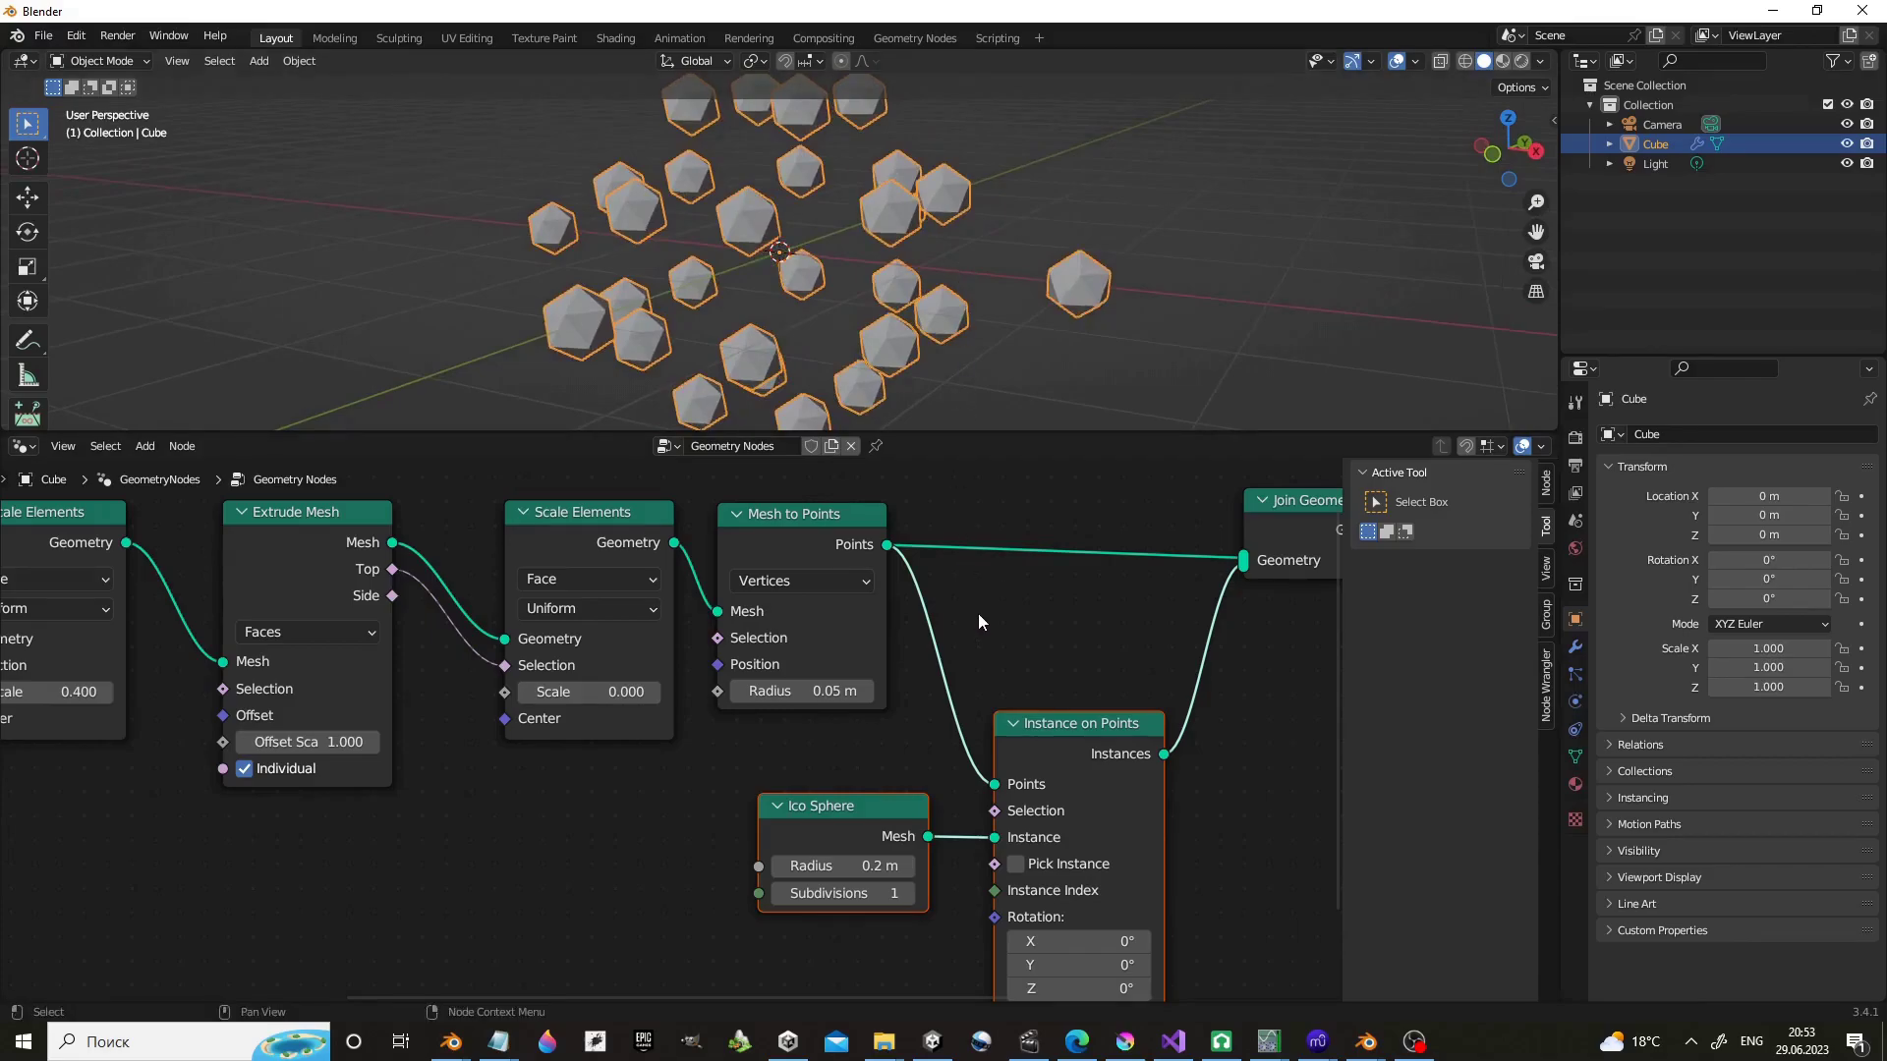
ctrl+scroll(979, 621, down, 2)
ctrl+scroll(944, 633, down, 2)
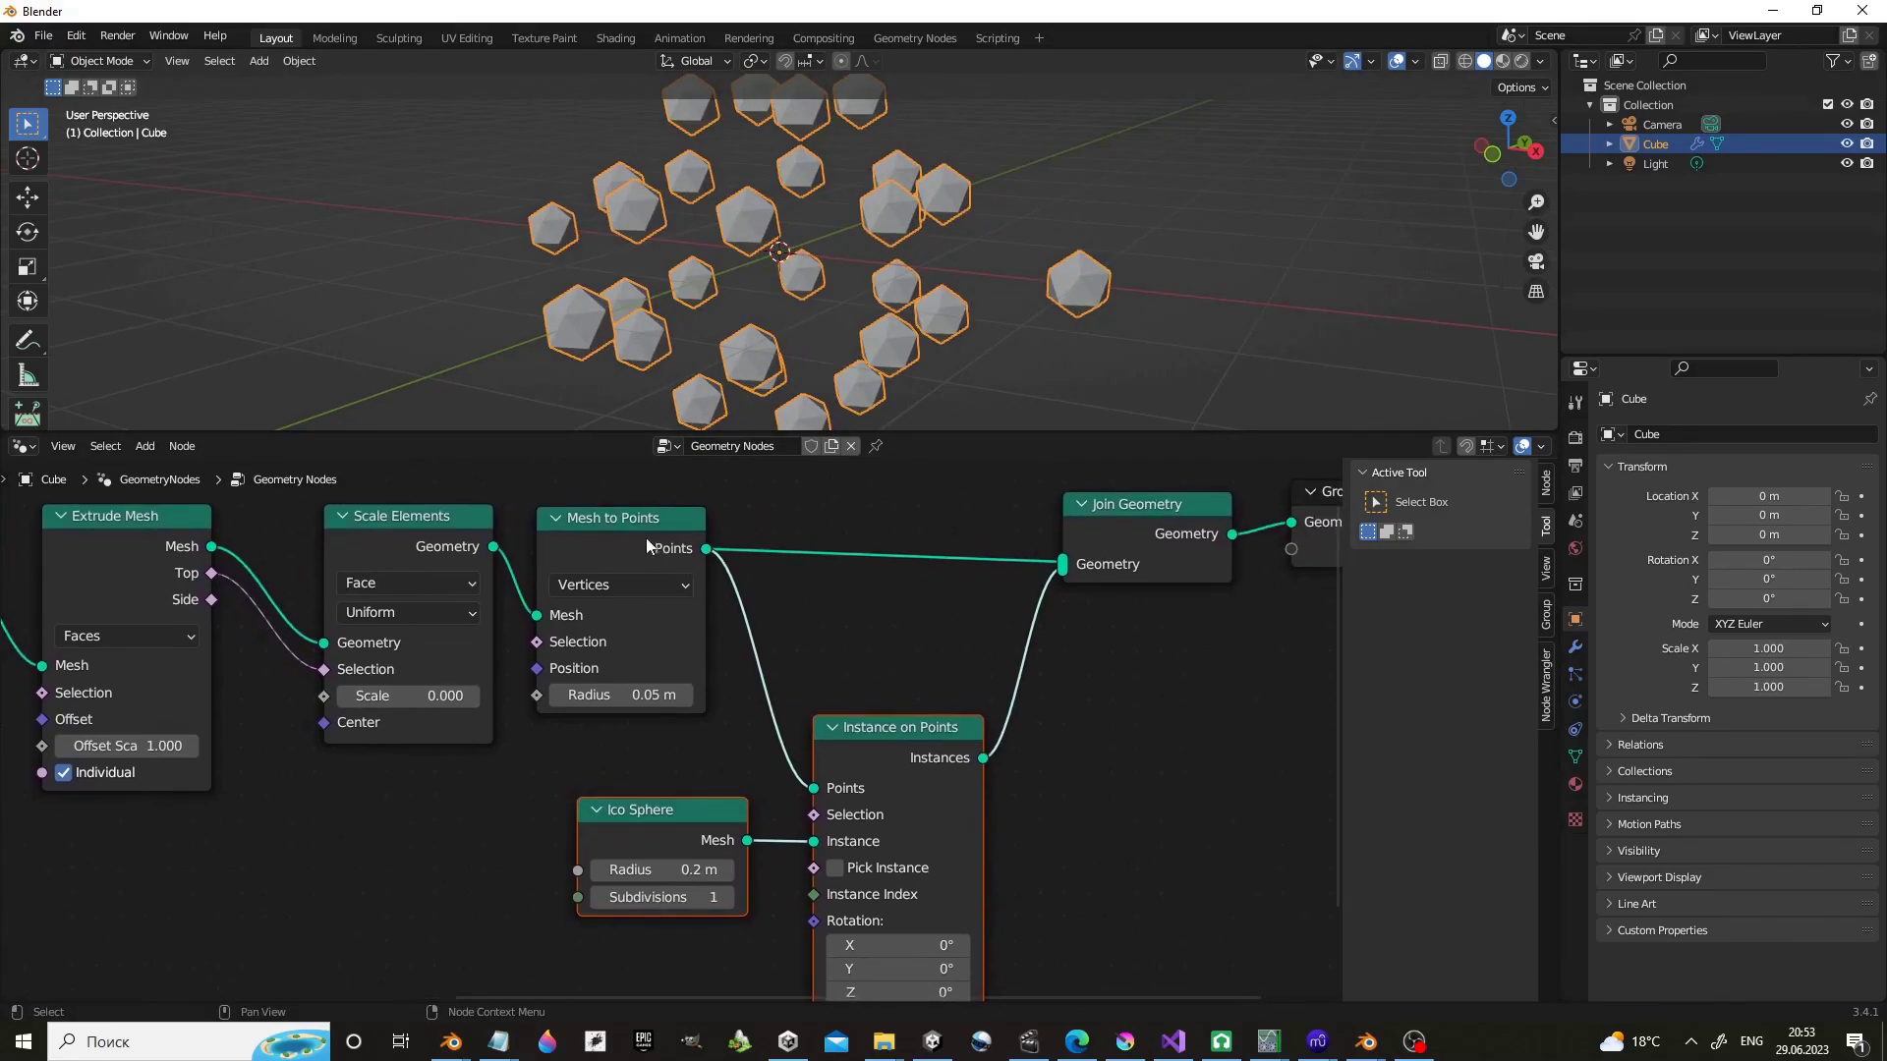
Cut Mesh to Points from Join Geometry and connect Scale Elements geometry to Join Geometry instead.
middle_drag(680, 633, 751, 617)
ctrl+right_drag(857, 518, 791, 538)
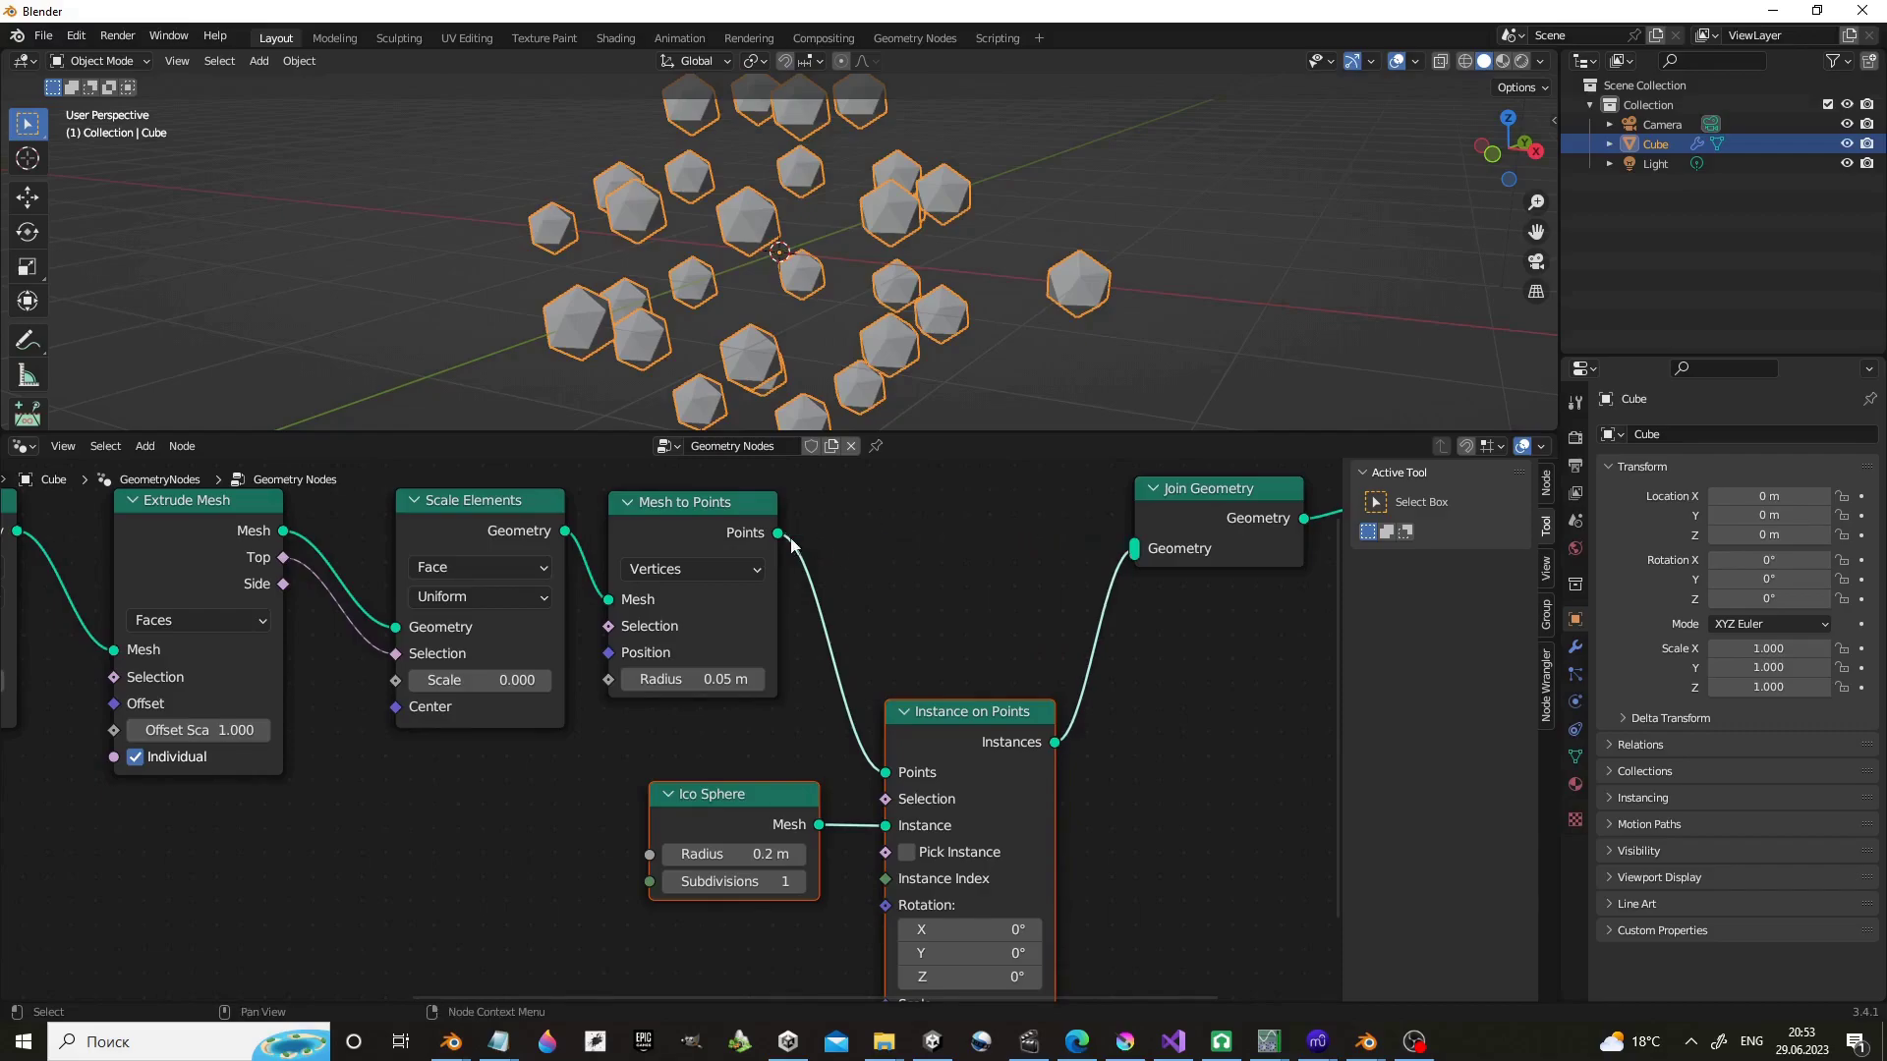
drag(719, 504, 758, 572)
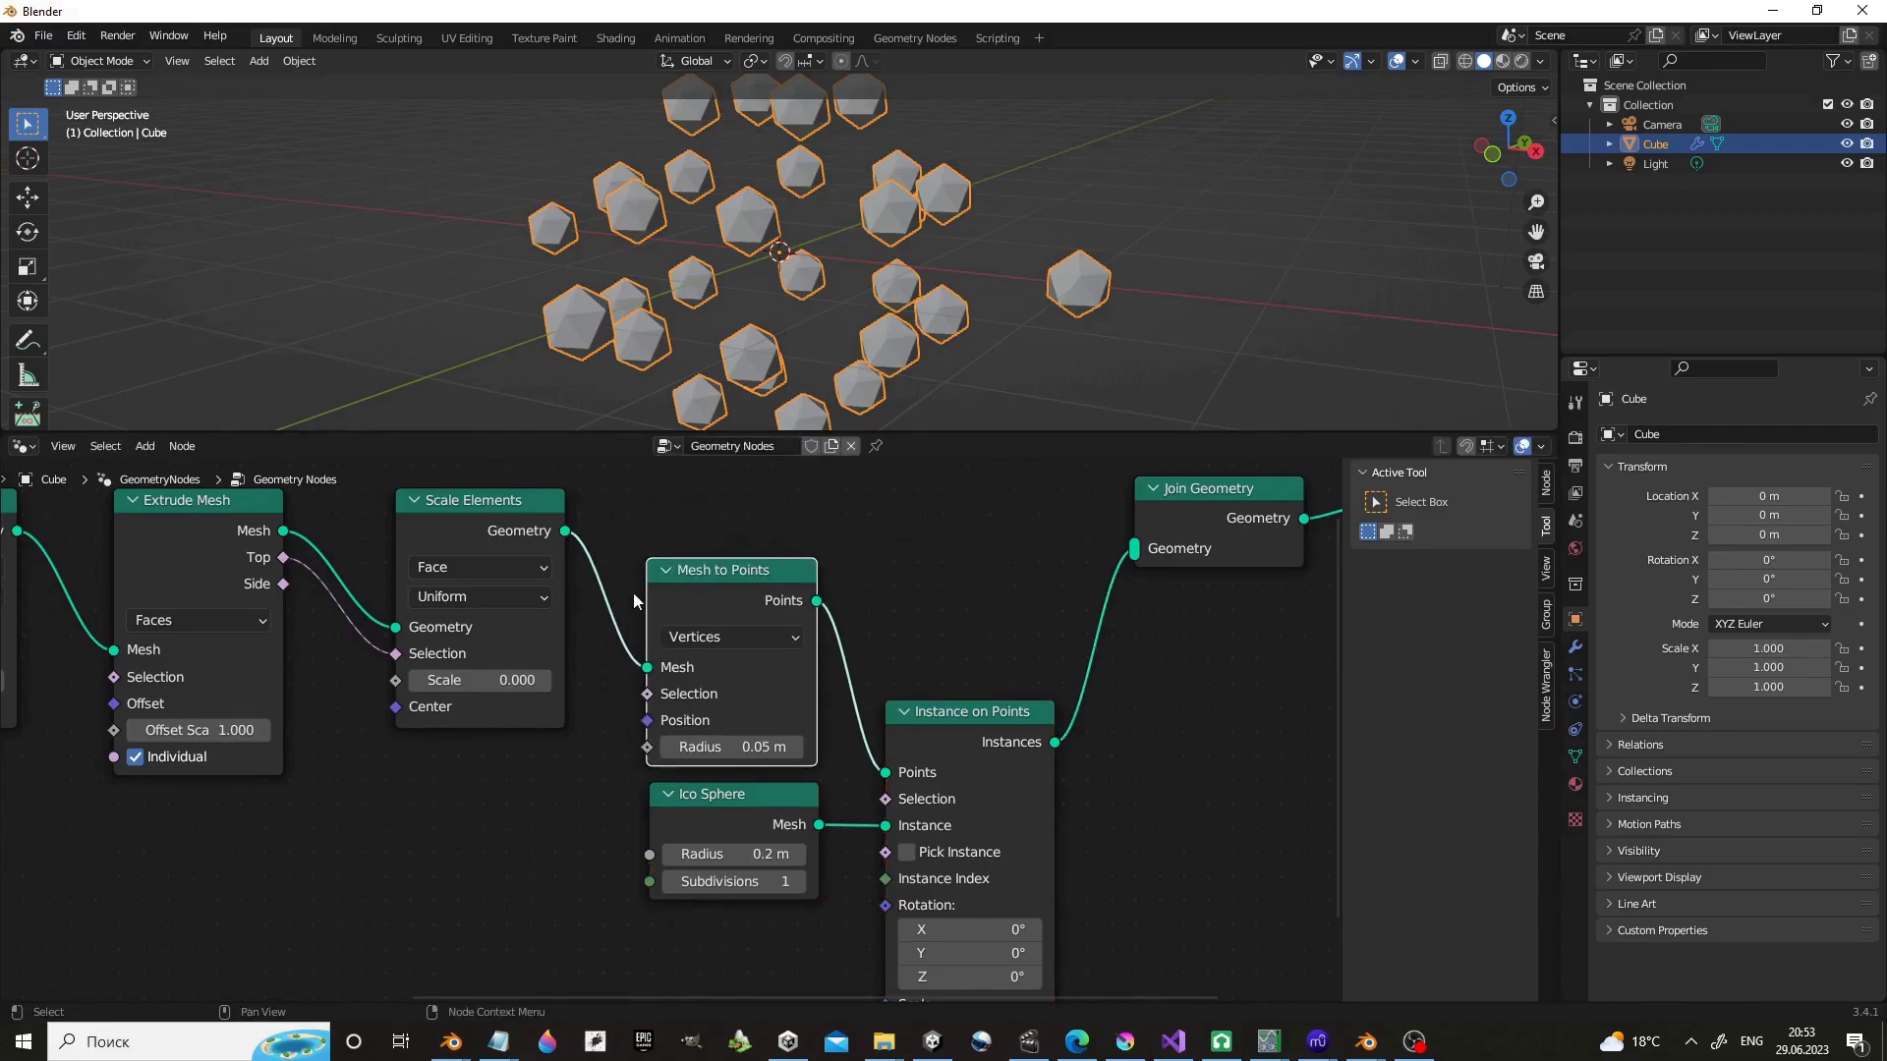
drag(947, 780, 892, 967)
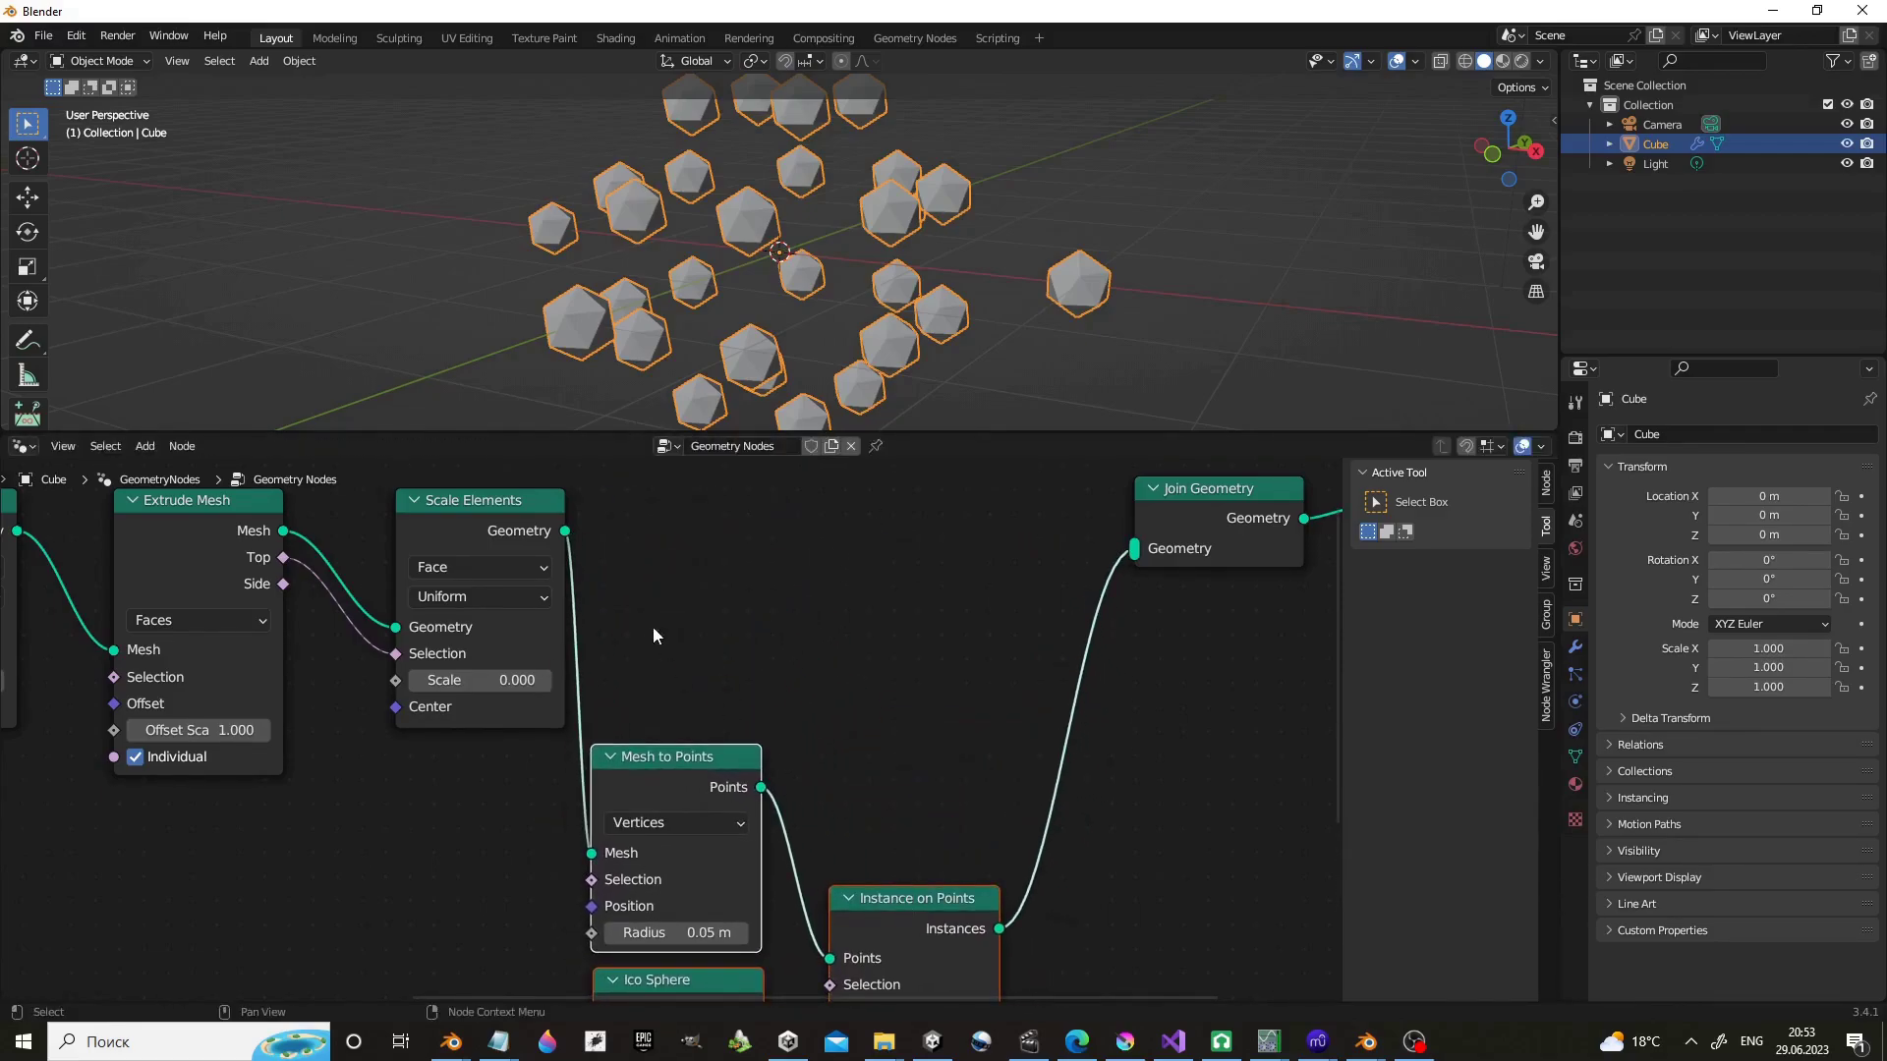
drag(565, 530, 1134, 549)
Rearrange Instance on Points beside Mesh to Points and align Join Geometry.
scroll(951, 334, up, 3)
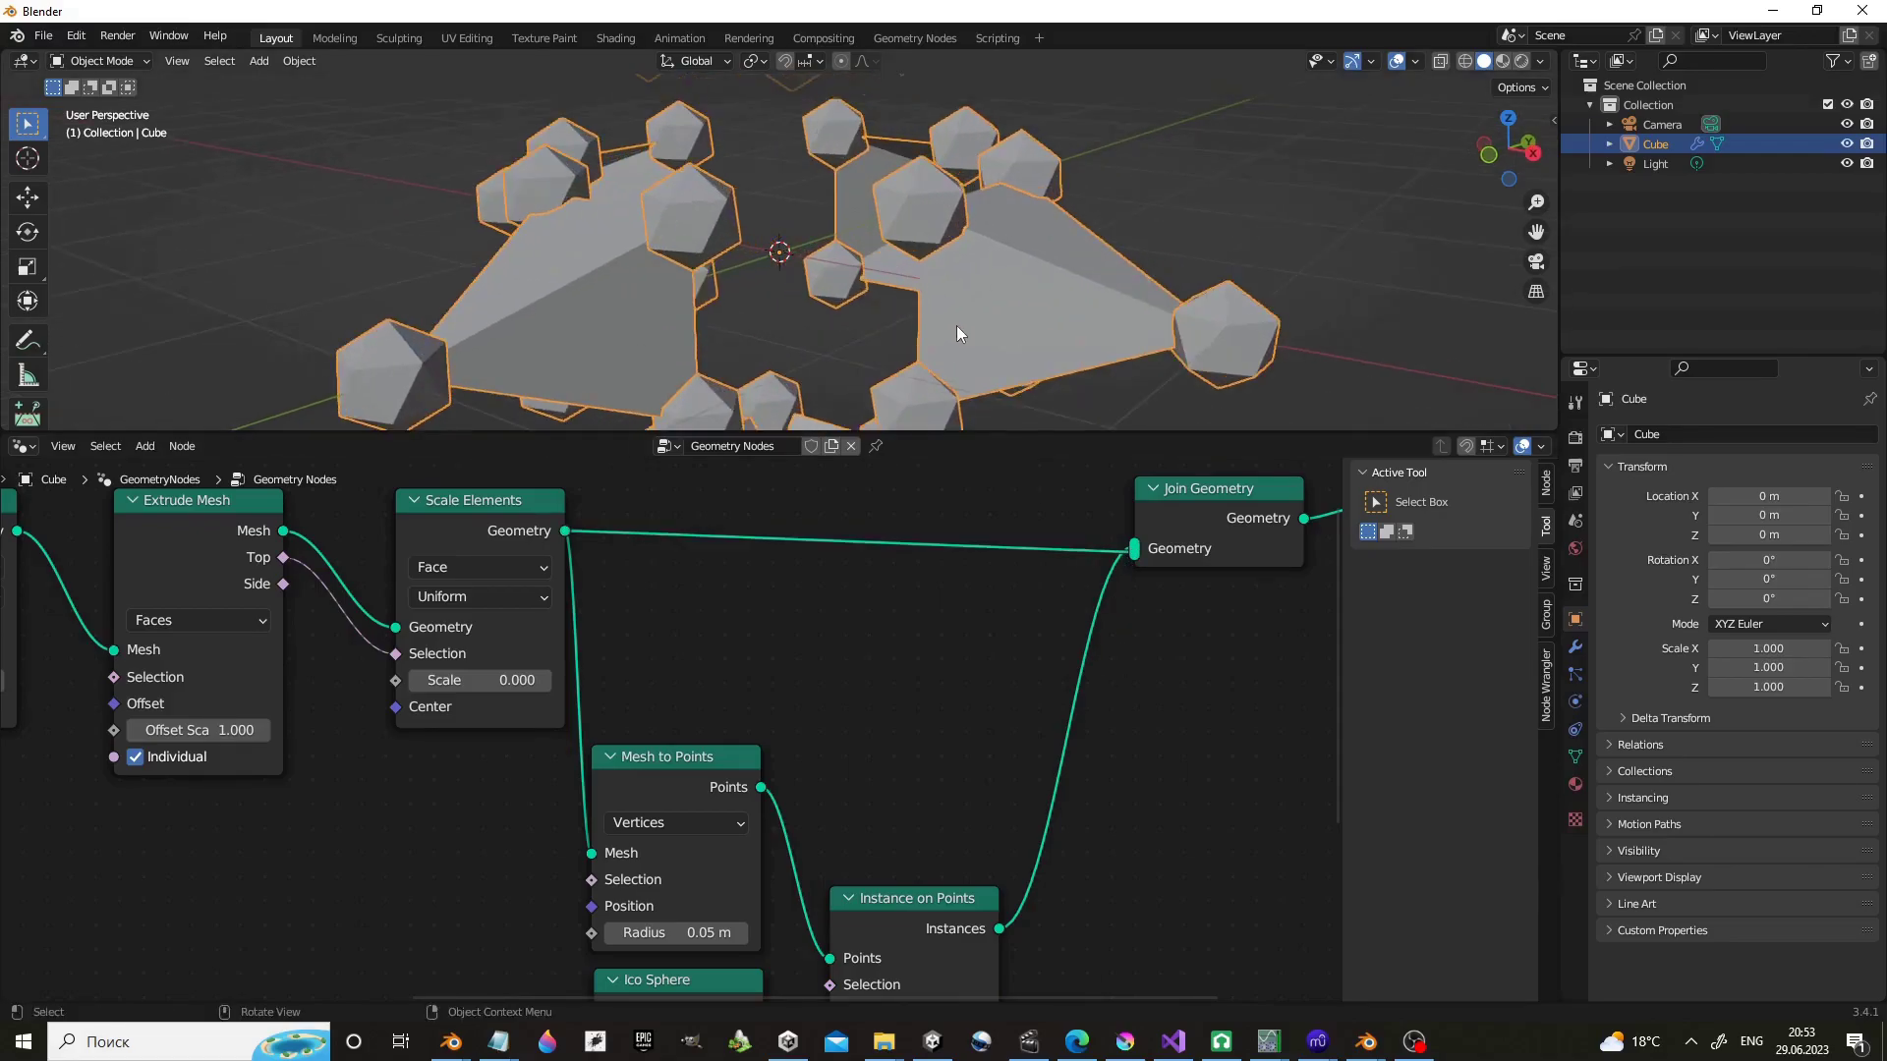
shift+scroll(792, 681, down, 3)
shift+scroll(740, 716, up, 2)
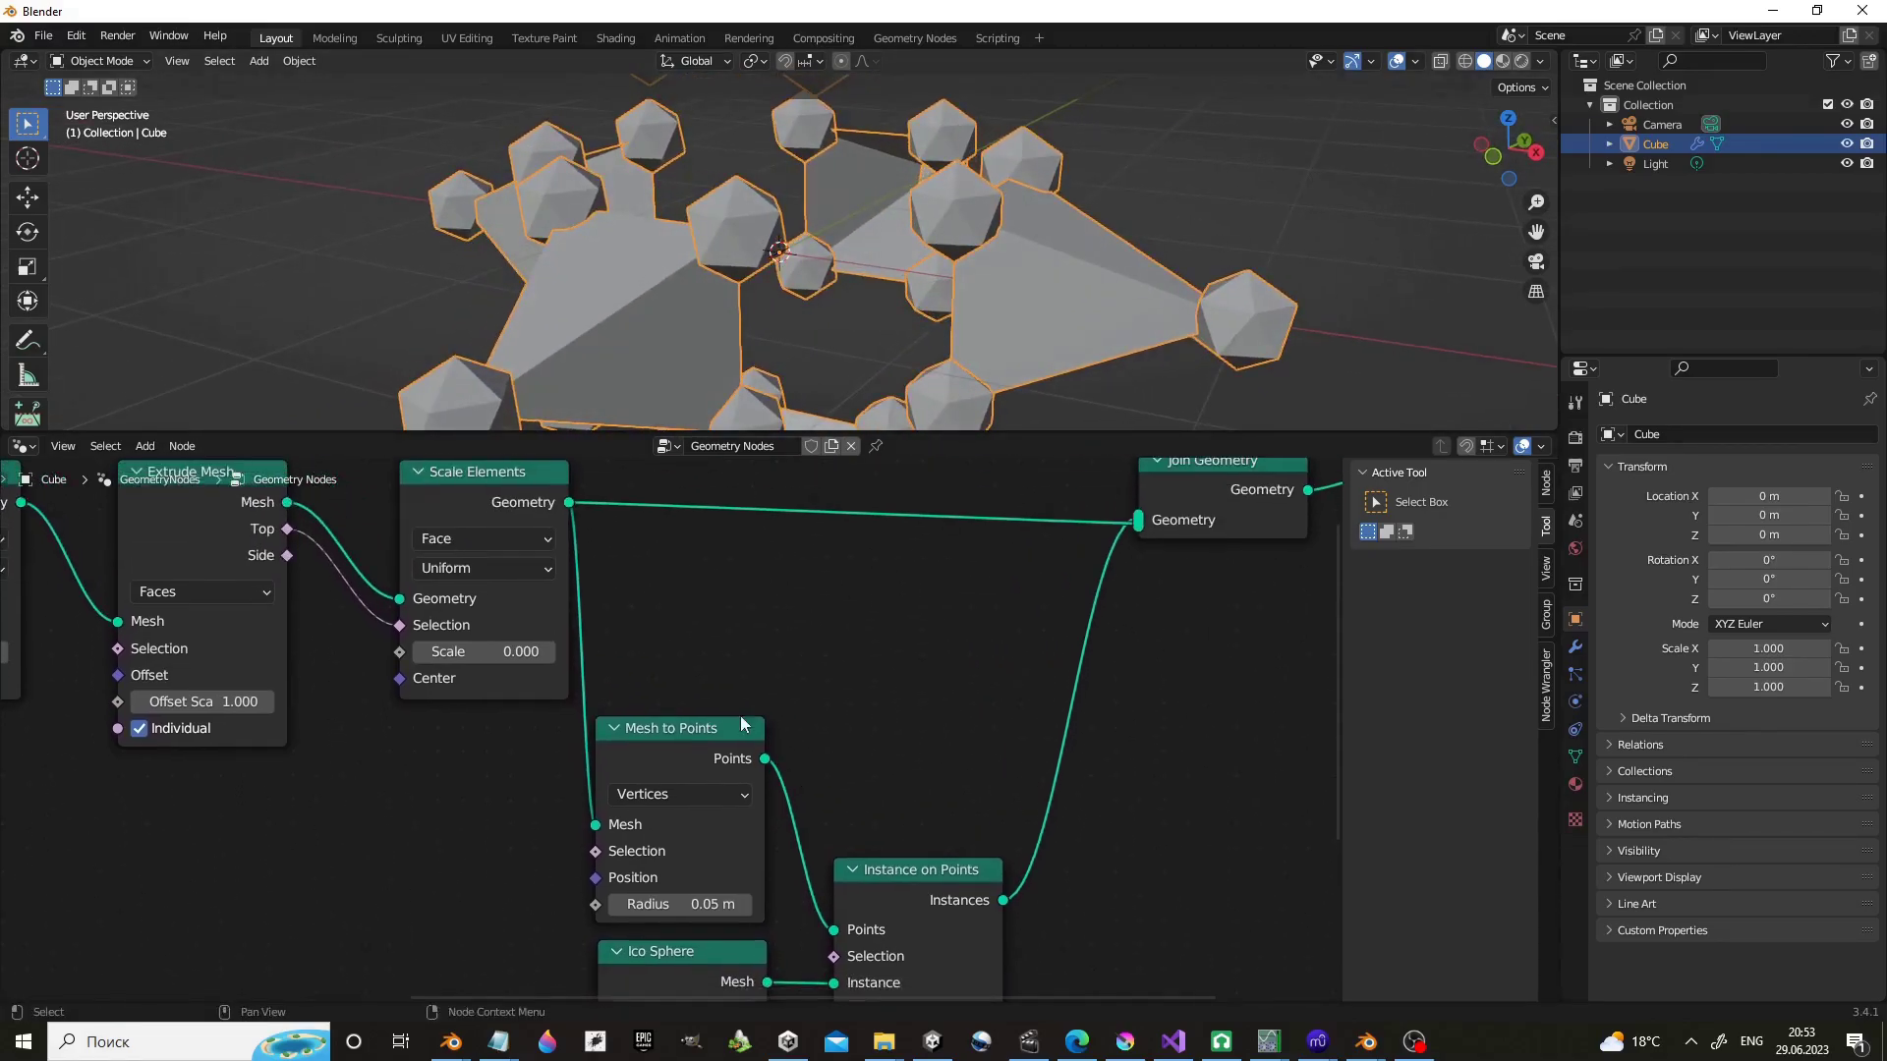
drag(900, 948, 922, 765)
drag(951, 668, 933, 575)
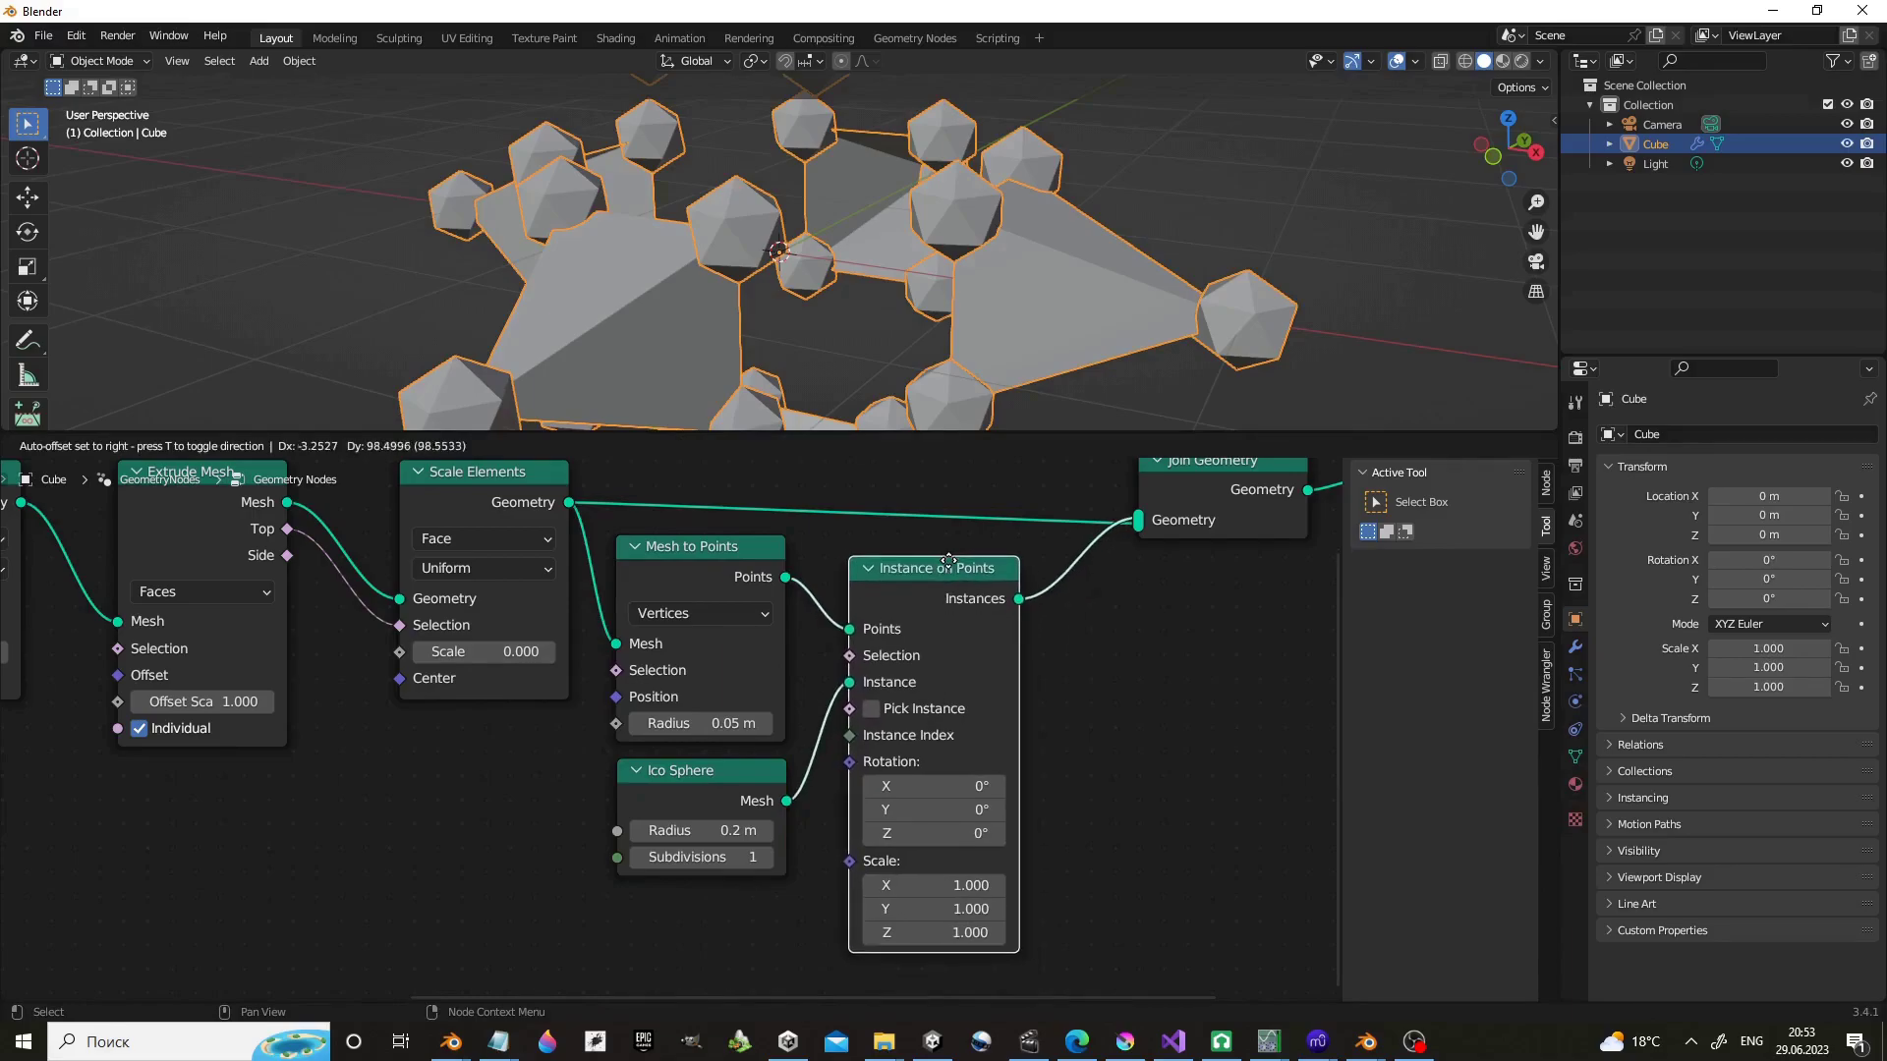
shift+scroll(932, 607, up, 1)
drag(1209, 489, 1197, 475)
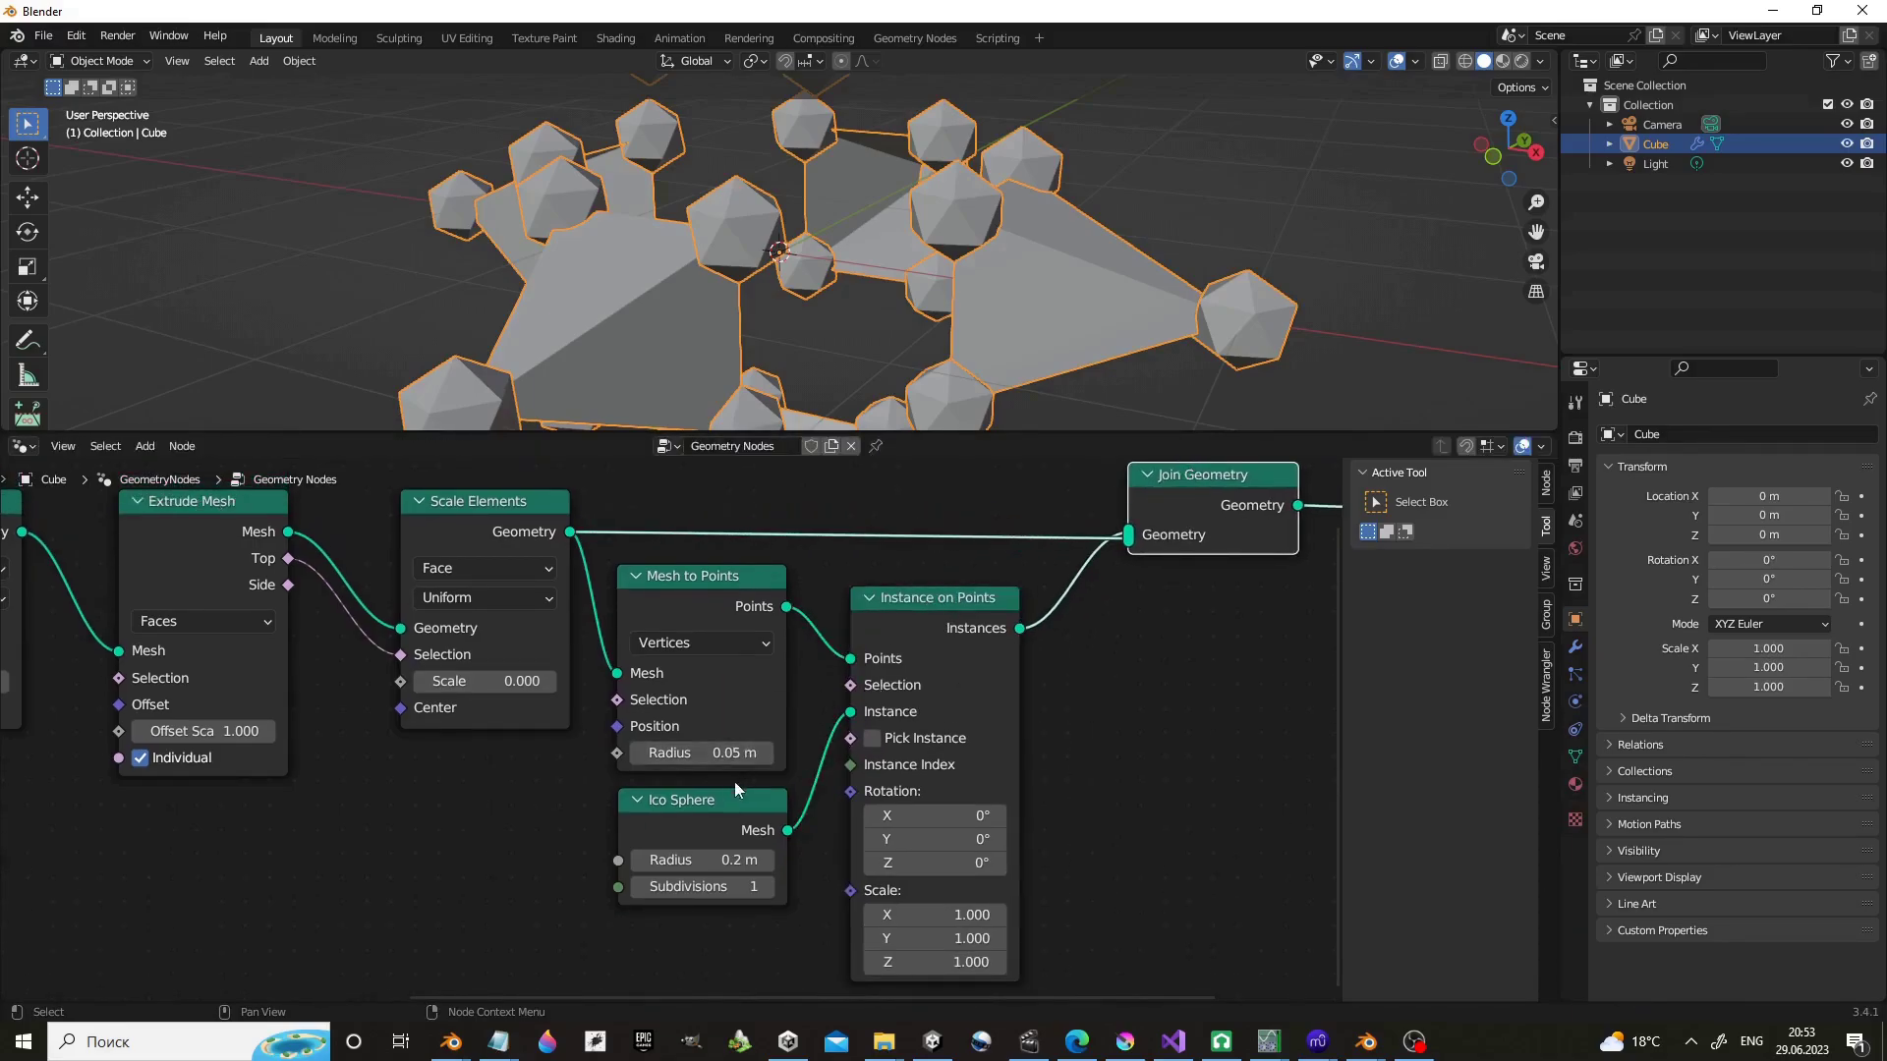
Set Mesh to Points mode to Faces so spheres sit at face centres.
click(754, 643)
click(711, 727)
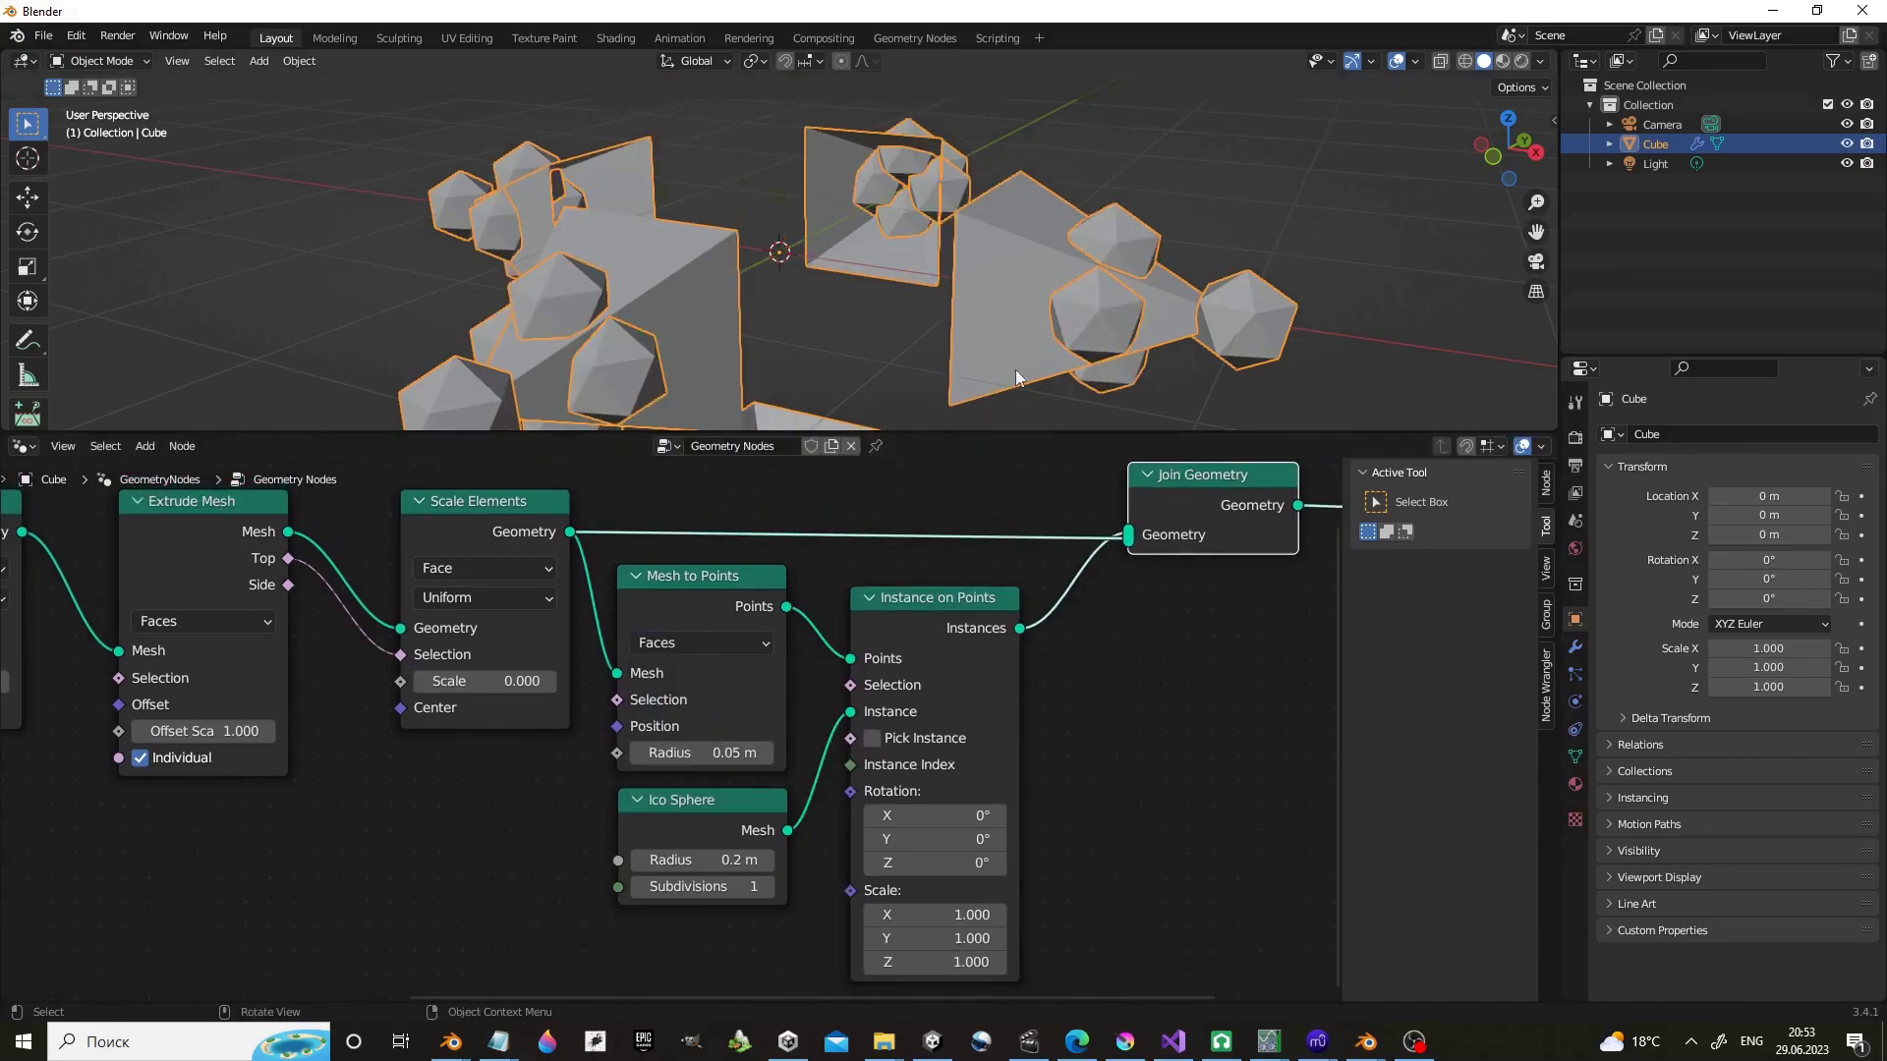
mouse_move(1072, 246)
middle_down()
mouse_move(1124, 243)
mouse_move(1012, 316)
middle_up()
middle_drag(690, 555, 697, 568)
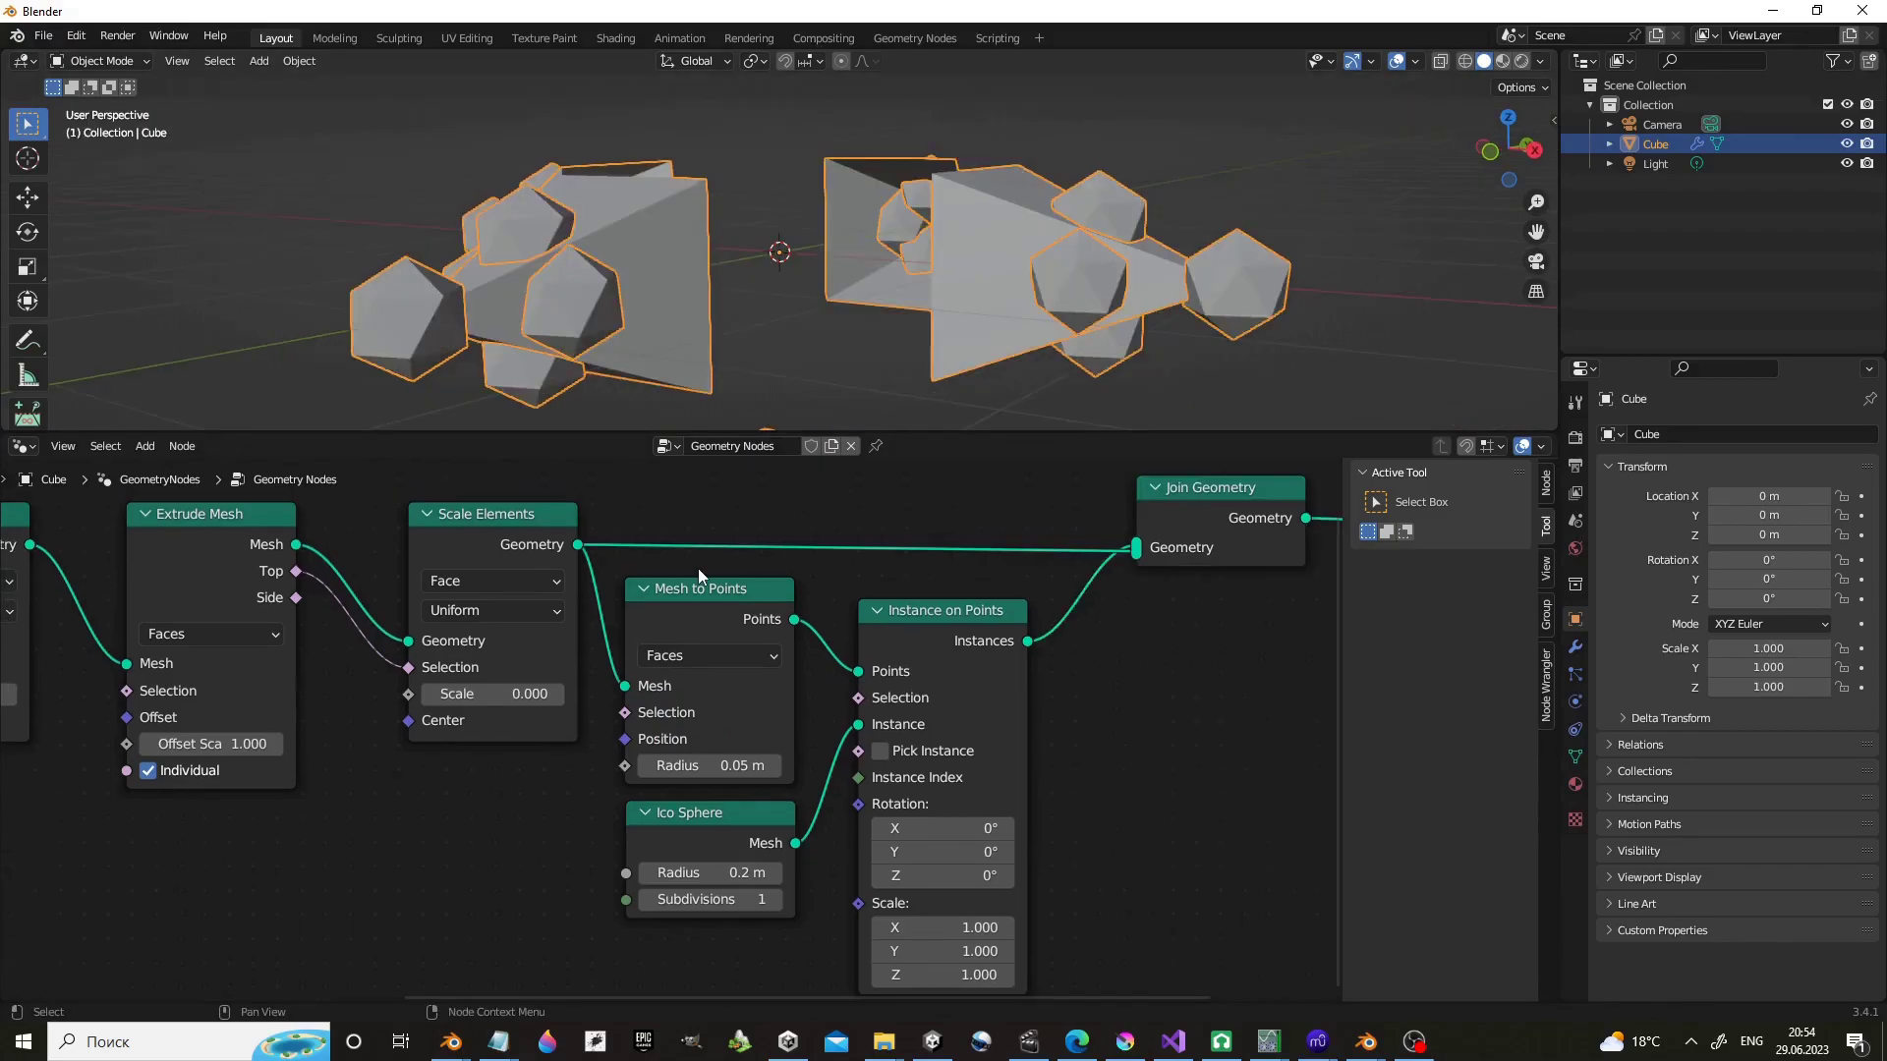
Link the extruded Top faces, cut Scale Elements from Mesh to Points, and move the instancing nodes.
drag(296, 572, 858, 698)
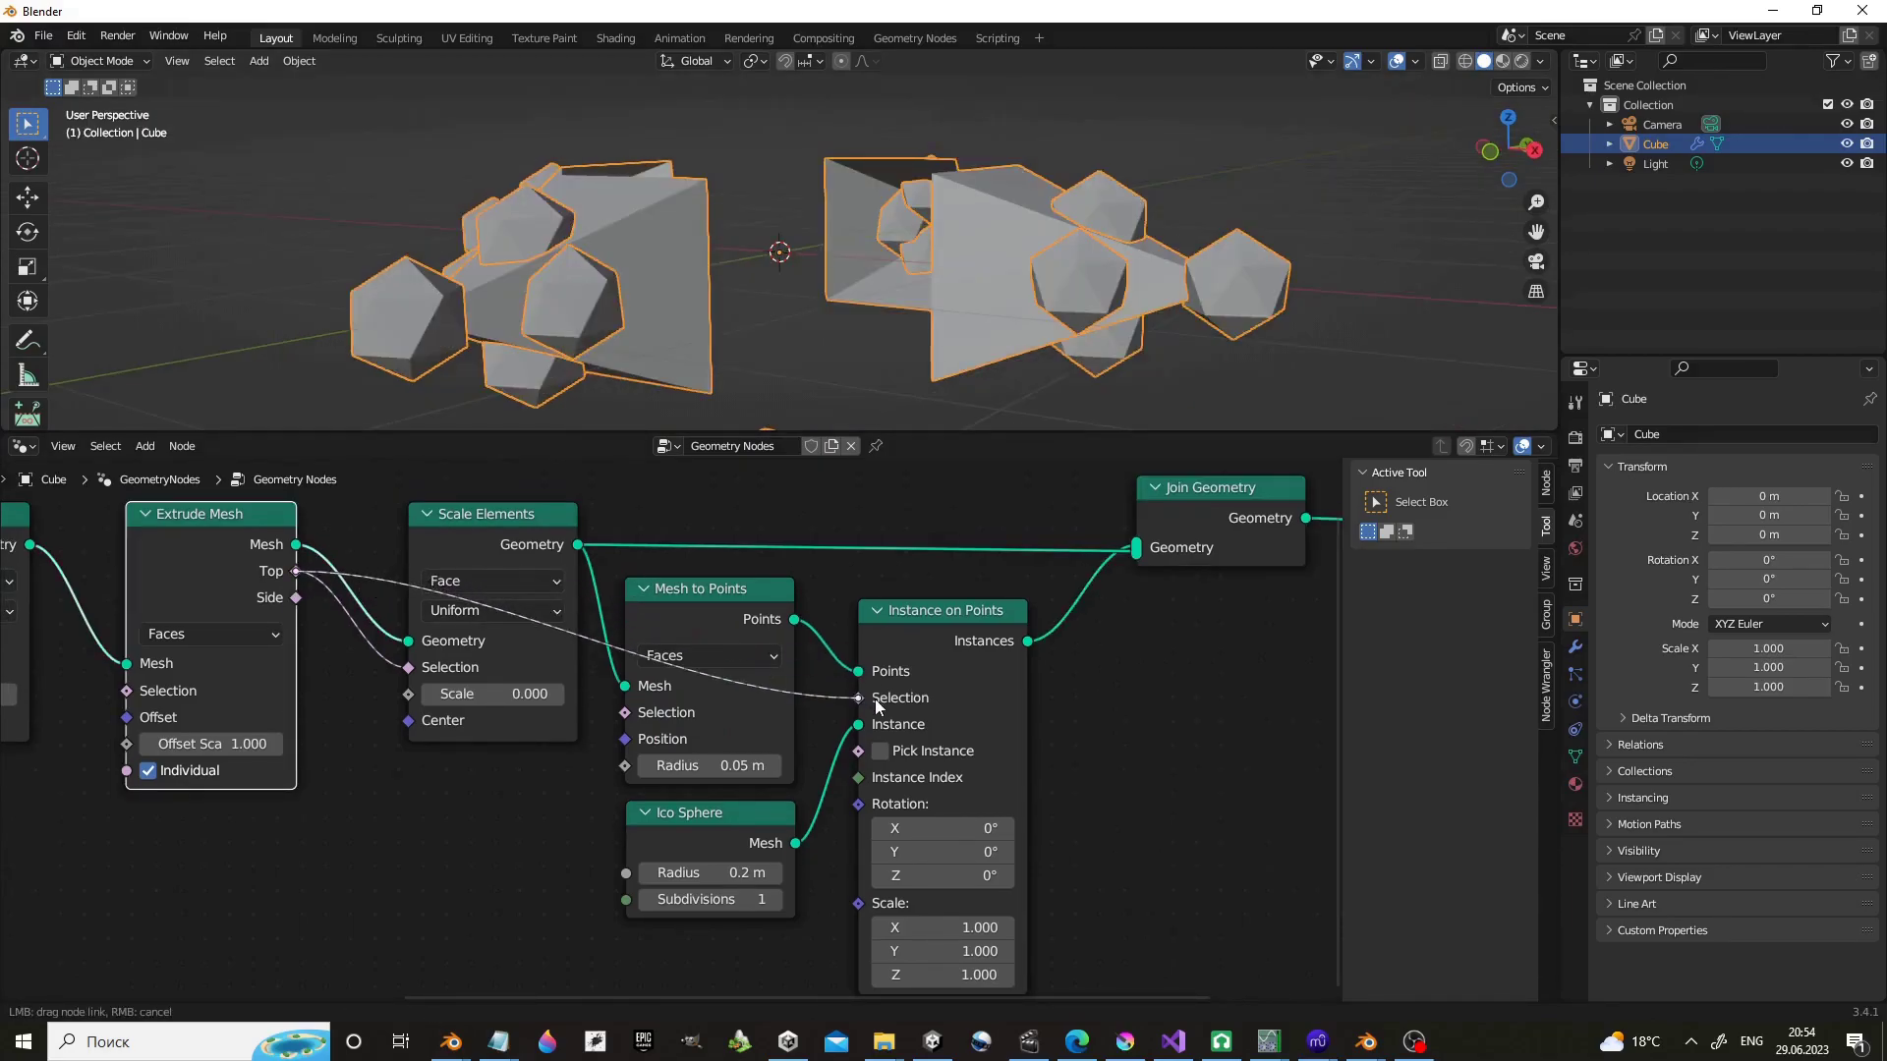
drag(627, 598, 637, 603)
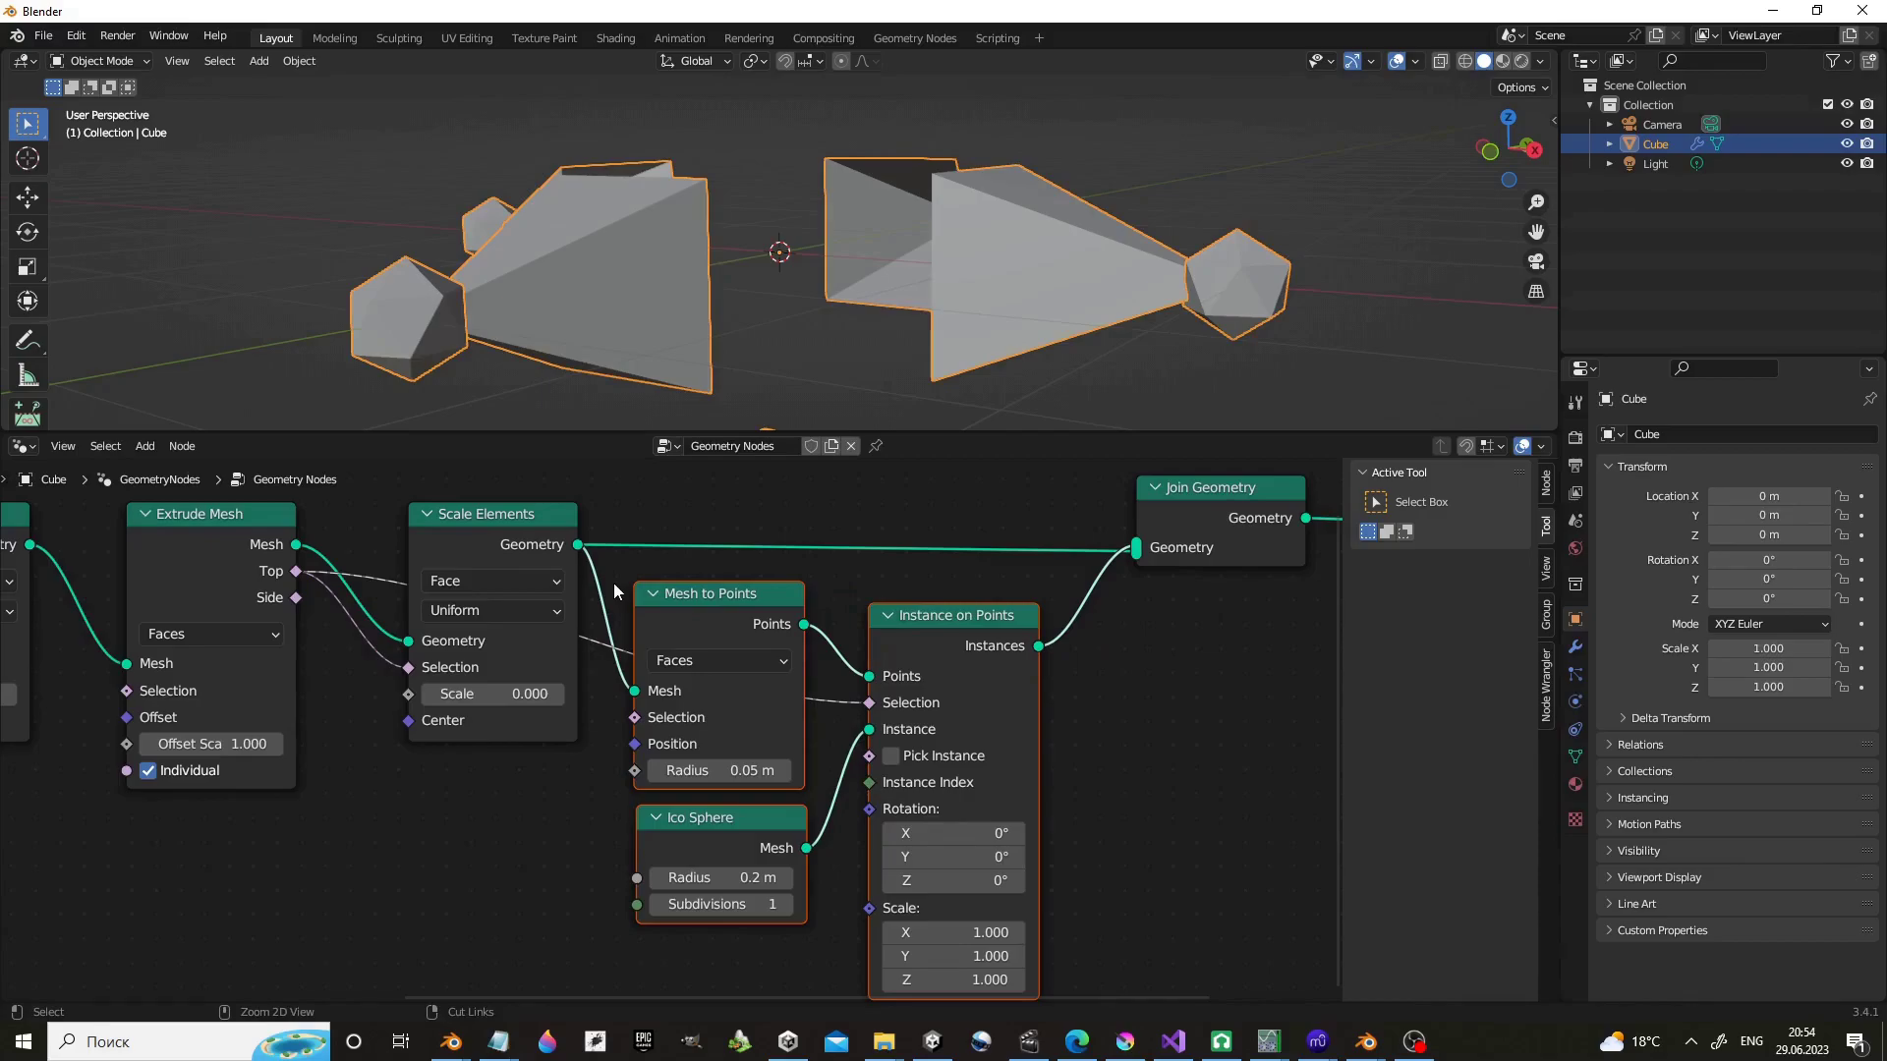
ctrl+right_drag(613, 587, 619, 606)
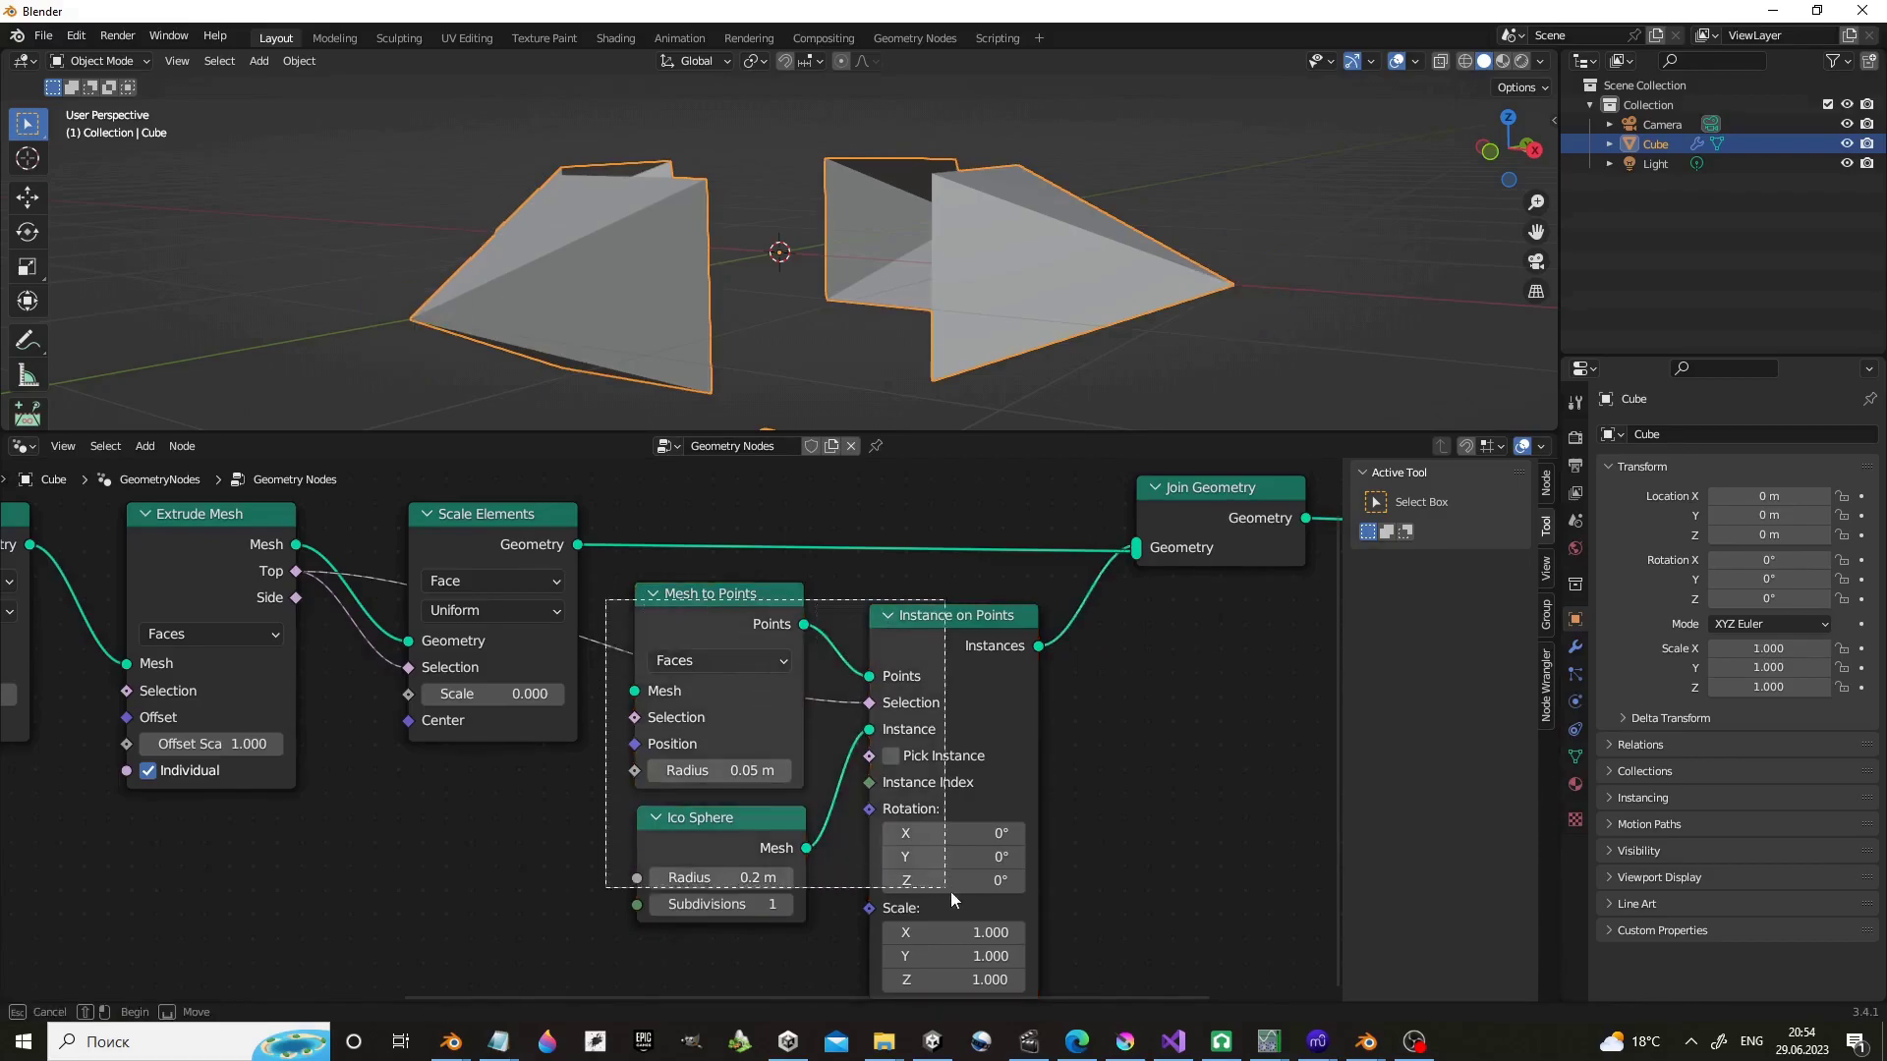
key(g)
click(552, 522)
Feed Extrude Mesh's mesh into Mesh to Points so spheres sit at the pyramid tips.
drag(552, 522, 968, 510)
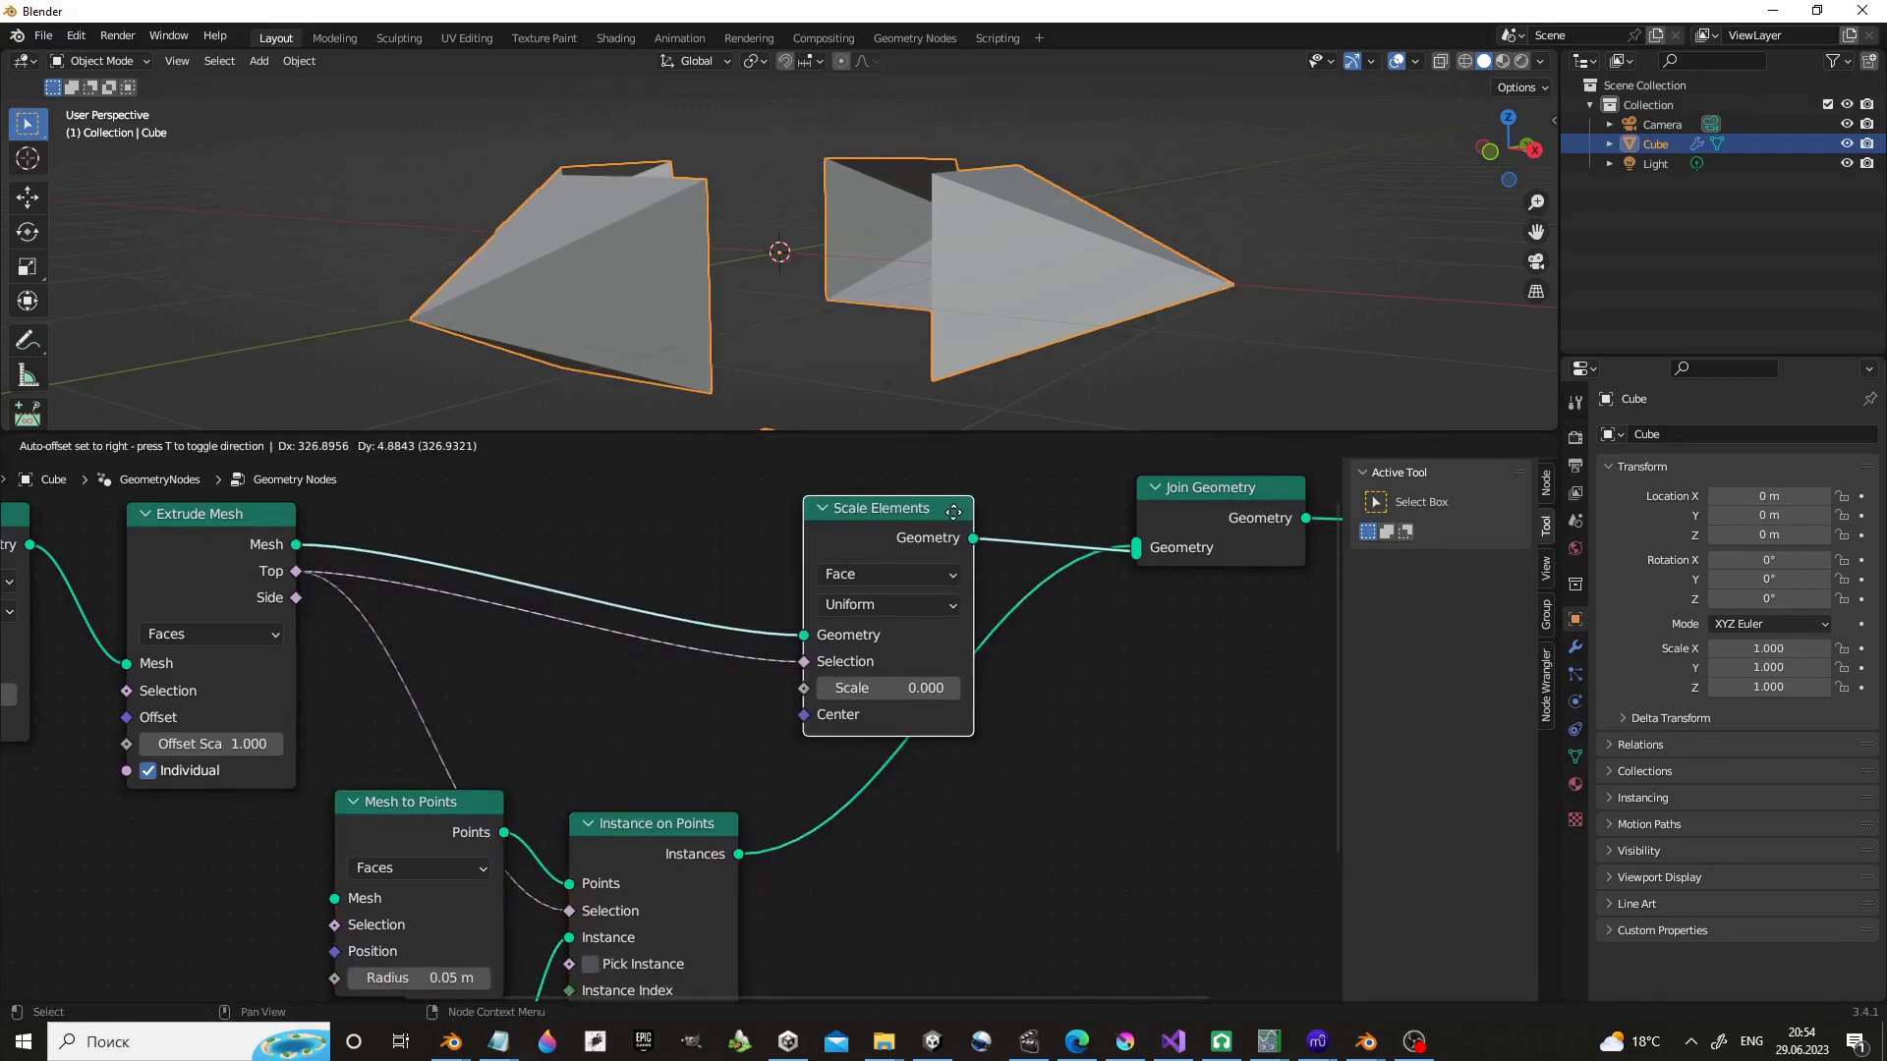
drag(425, 782, 688, 992)
mouse_move(721, 751)
mouse_down()
mouse_move(705, 647)
mouse_move(731, 716)
mouse_up()
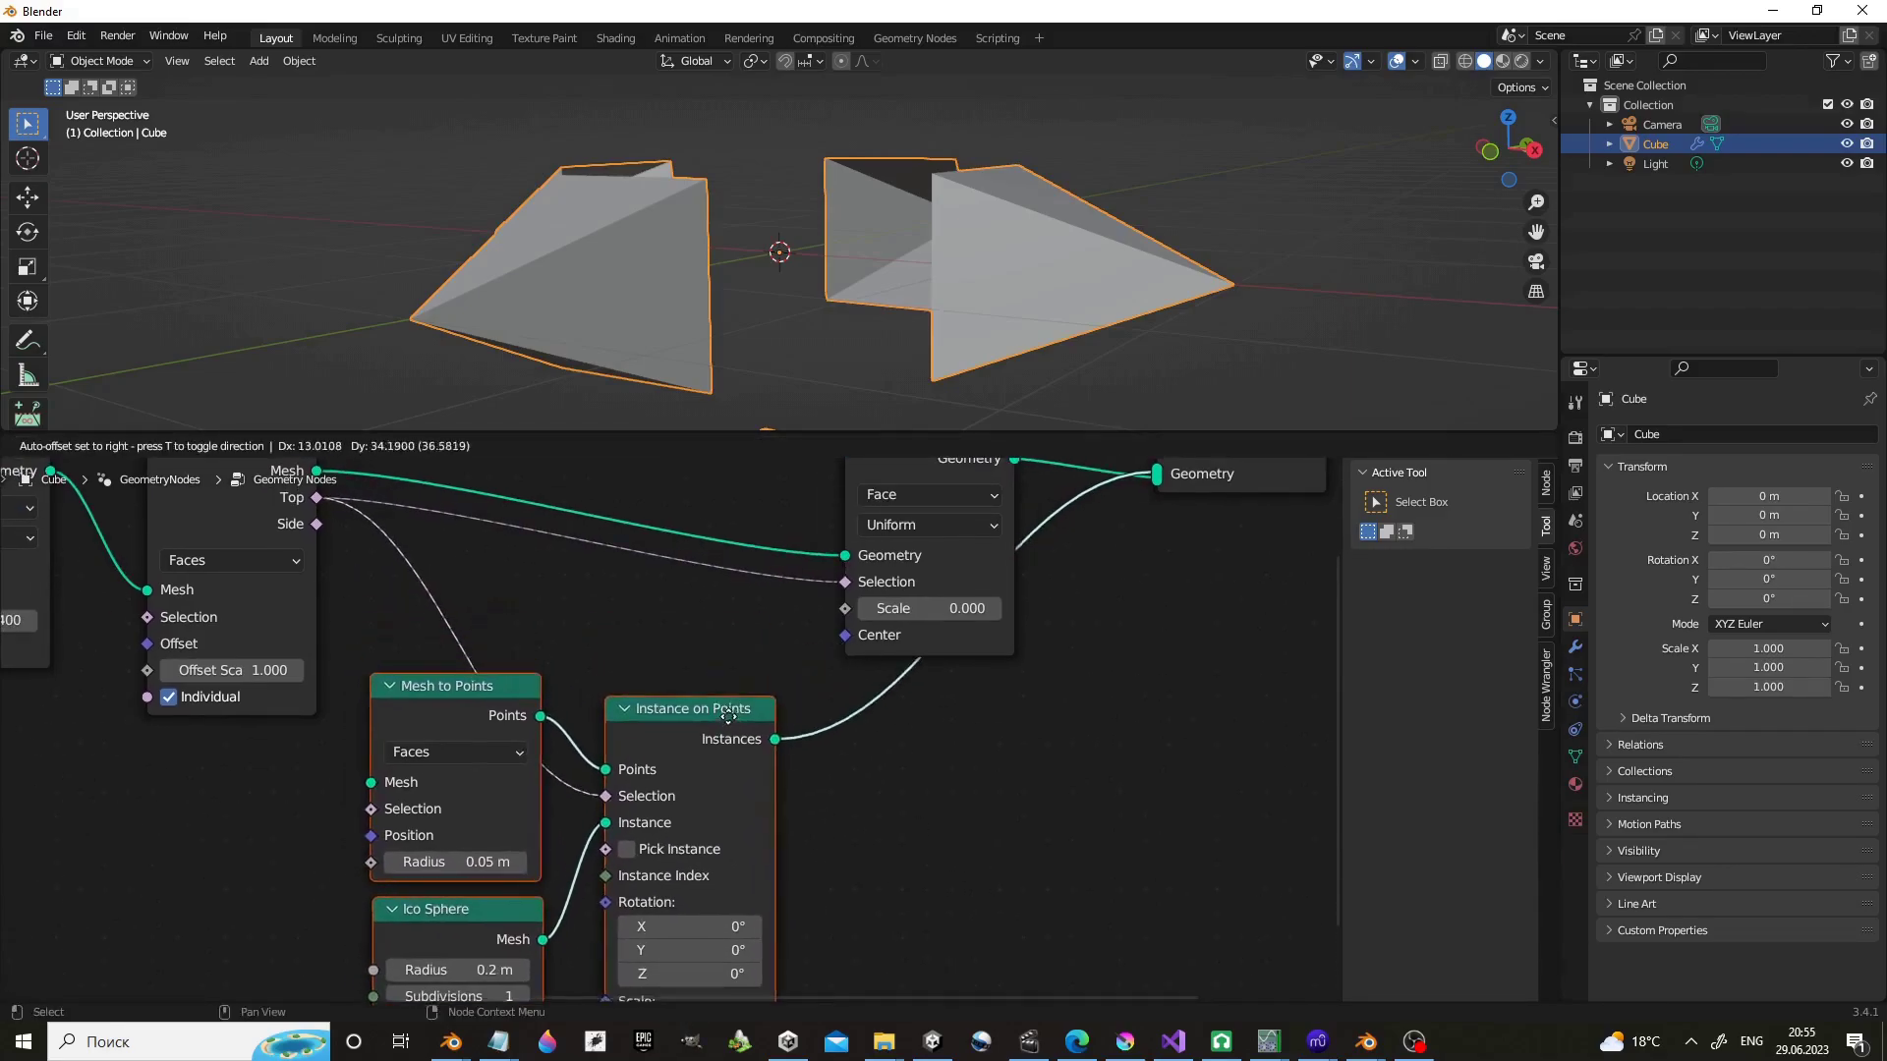
middle_drag(328, 500, 403, 528)
drag(391, 499, 450, 819)
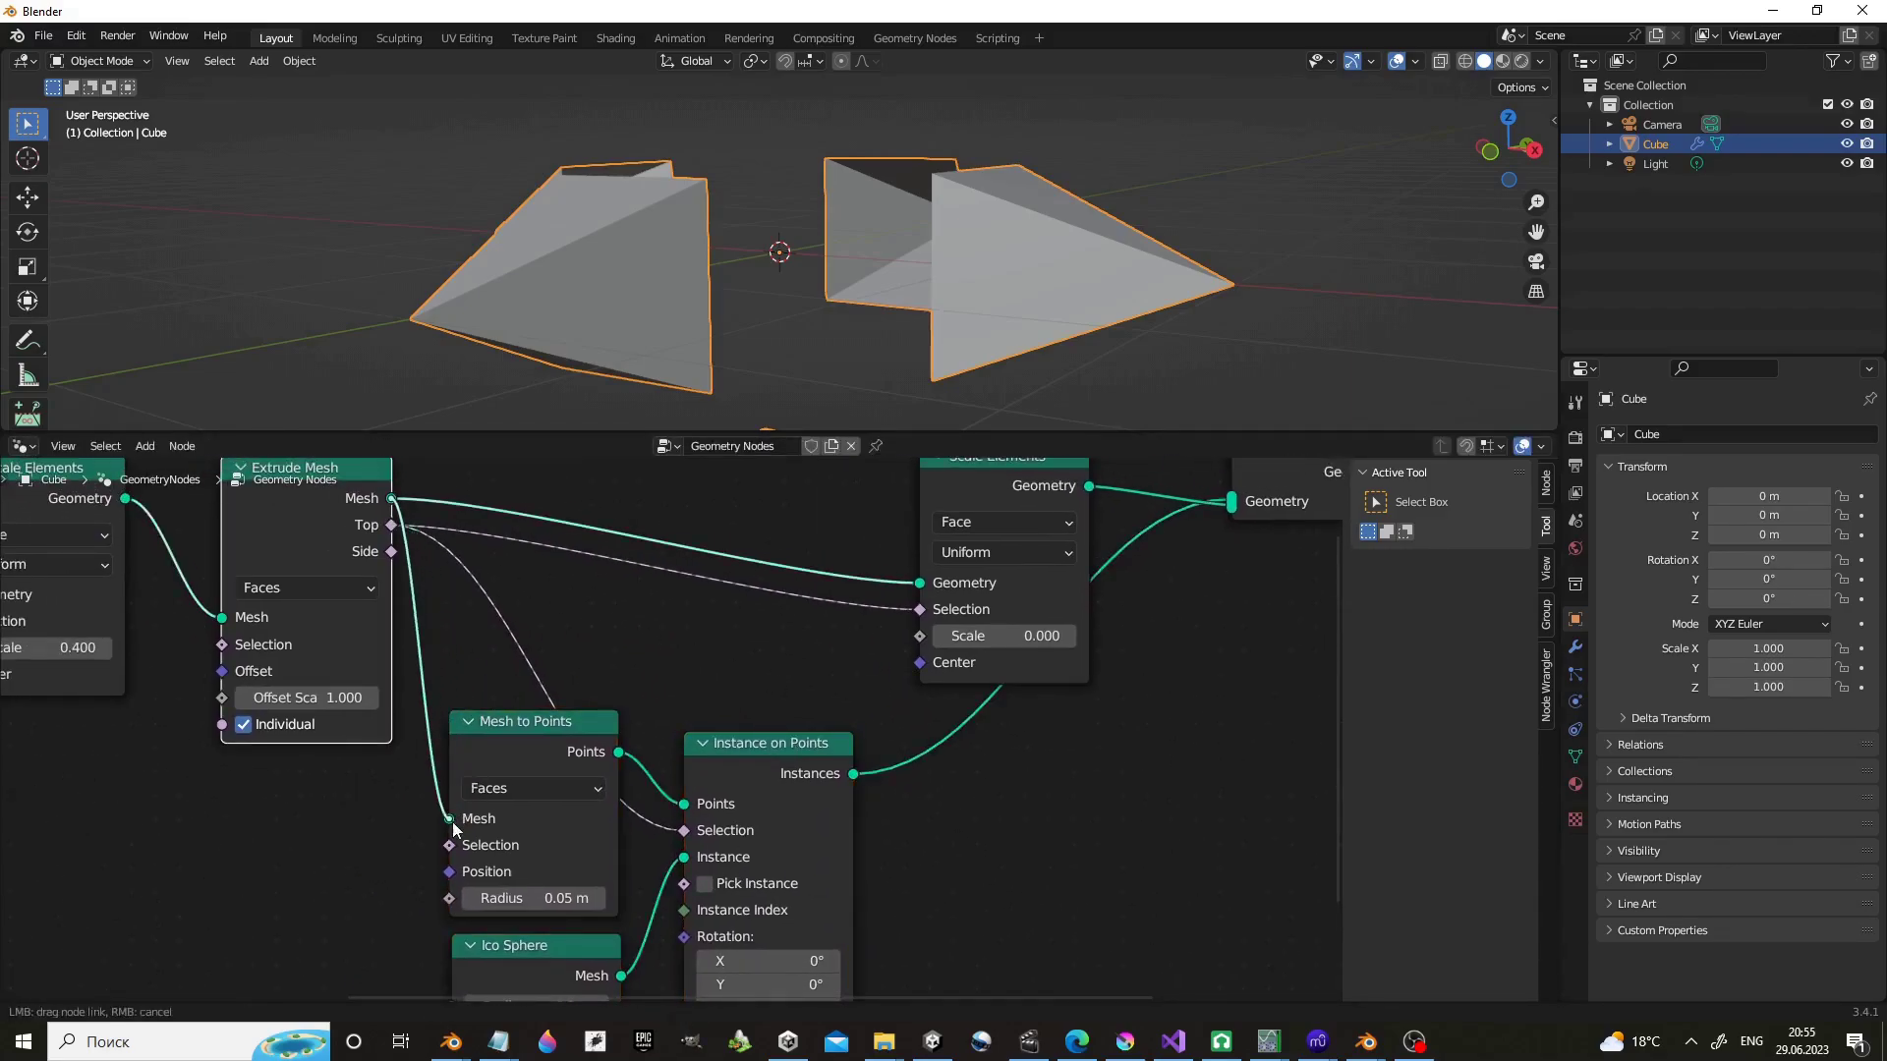
Spread out the tree by moving Scale Elements and Mesh to Points apart.
drag(1002, 458, 660, 587)
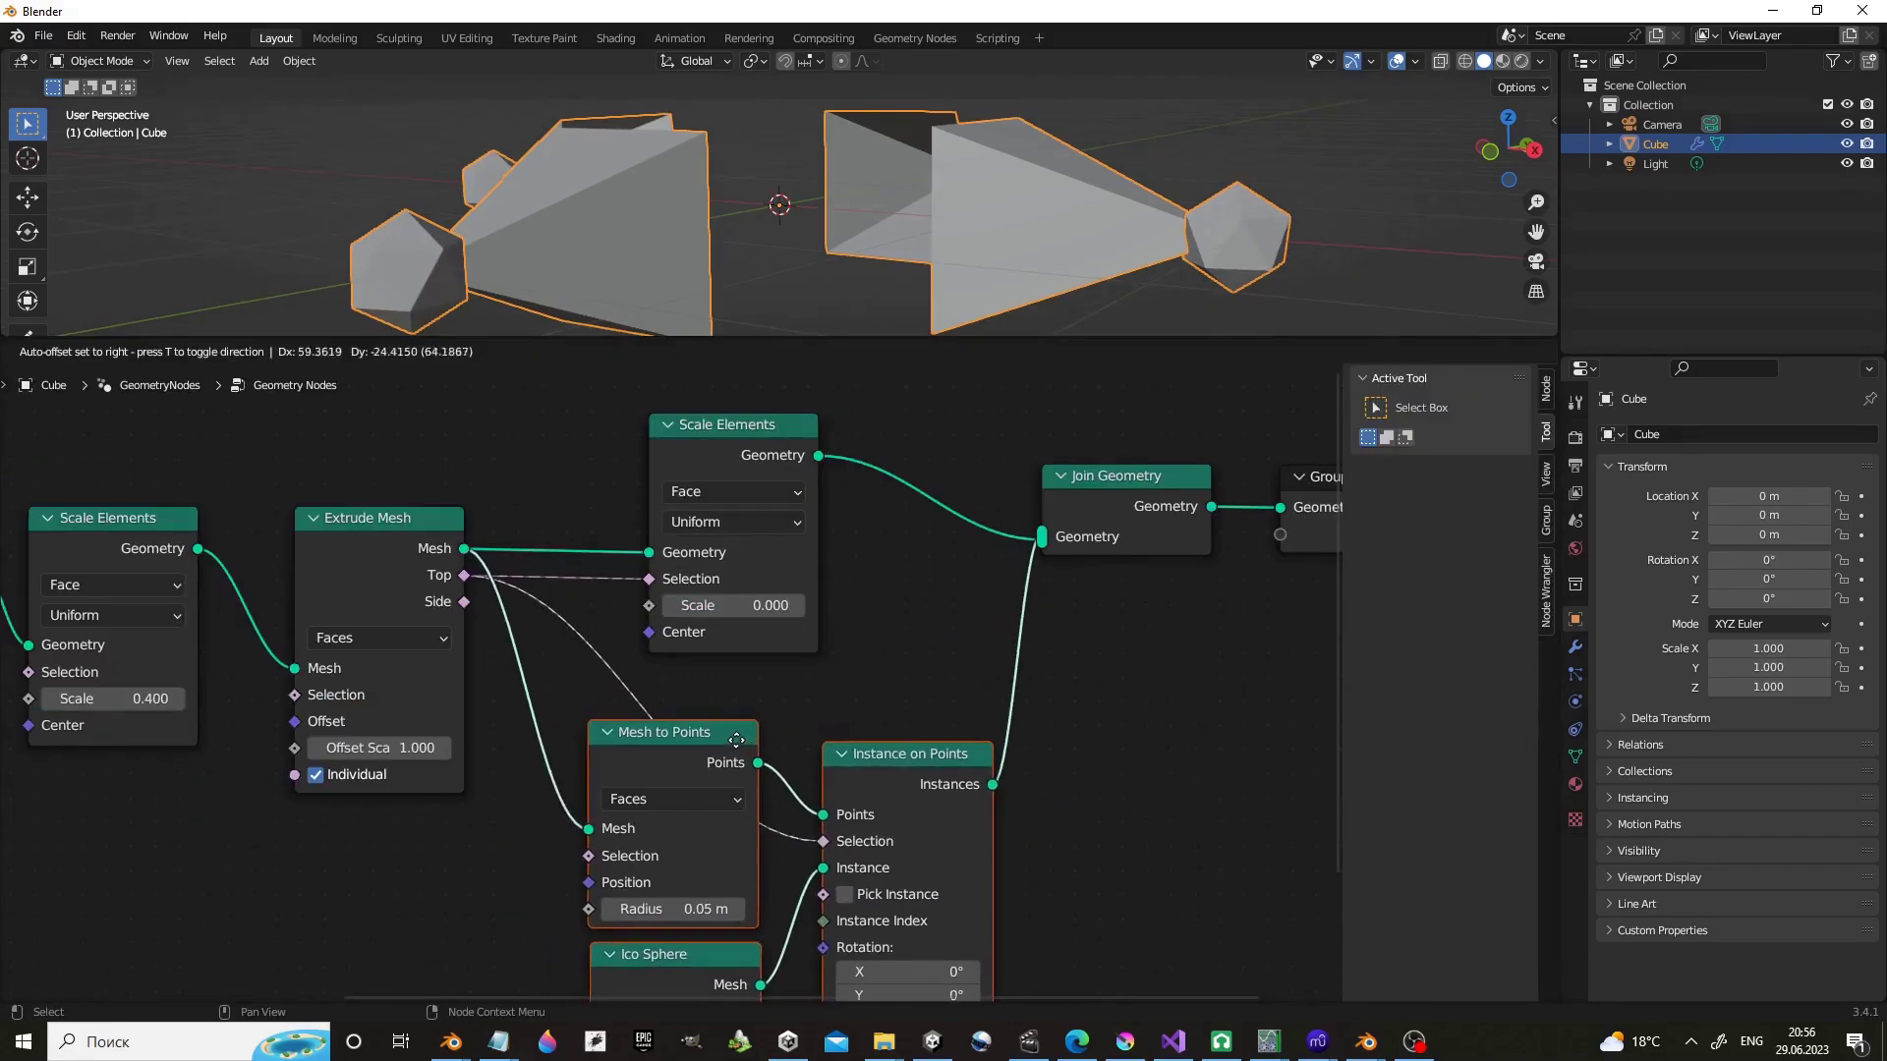
drag(535, 948, 905, 809)
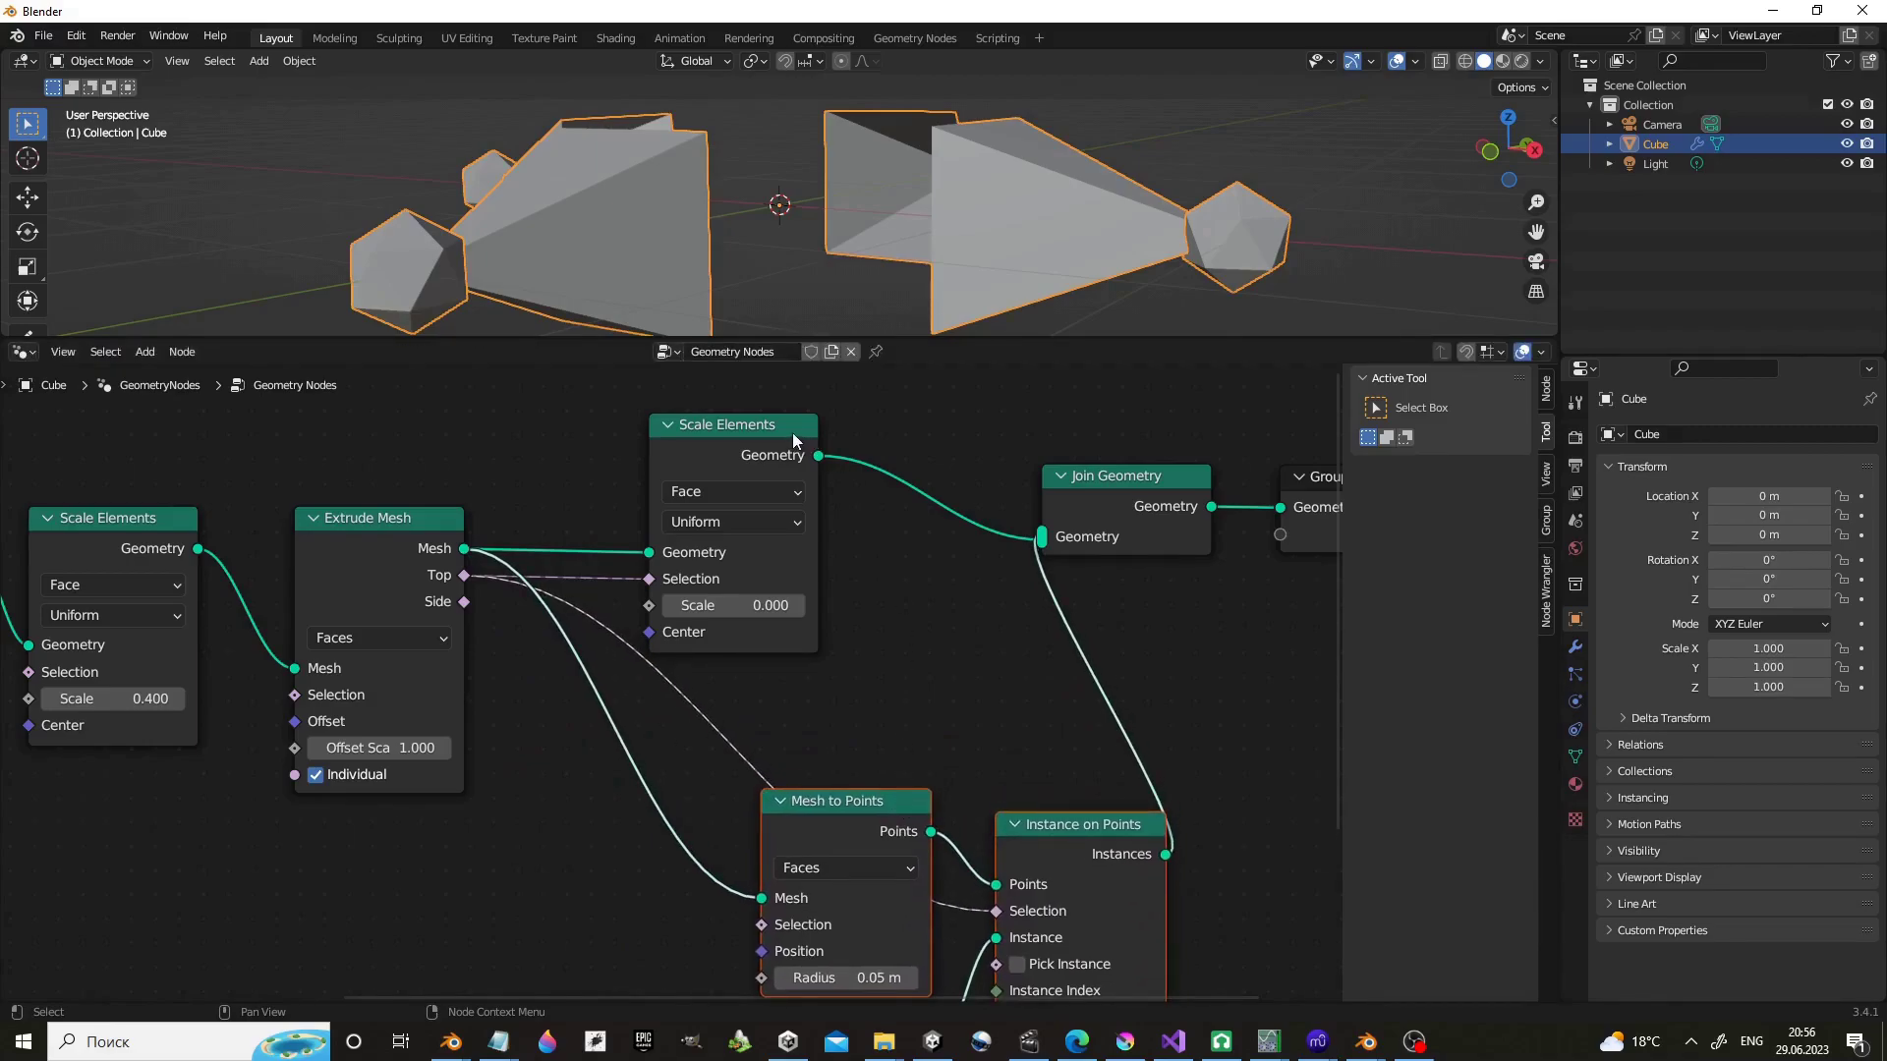
mouse_move(797, 431)
mouse_down()
mouse_move(907, 452)
mouse_move(960, 494)
mouse_up()
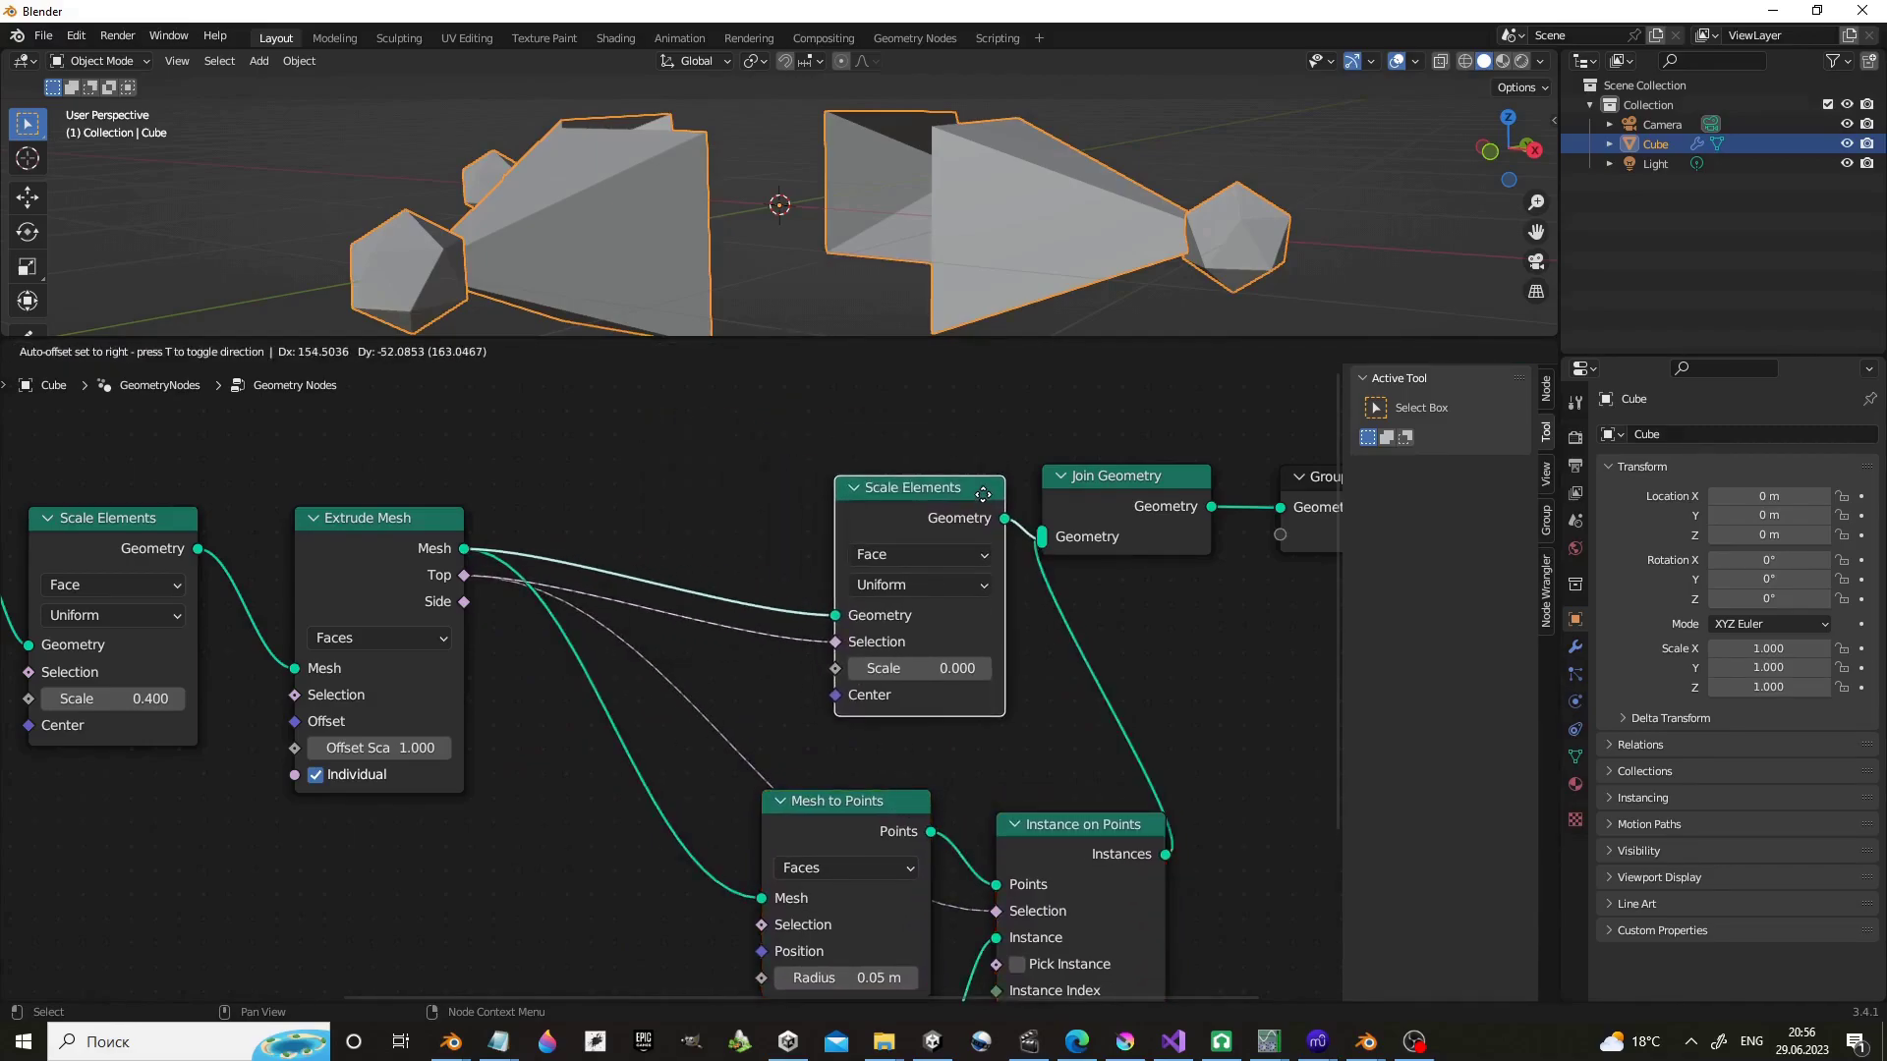
click(982, 492)
mouse_move(574, 808)
middle_down()
mouse_move(669, 751)
mouse_move(619, 702)
middle_up()
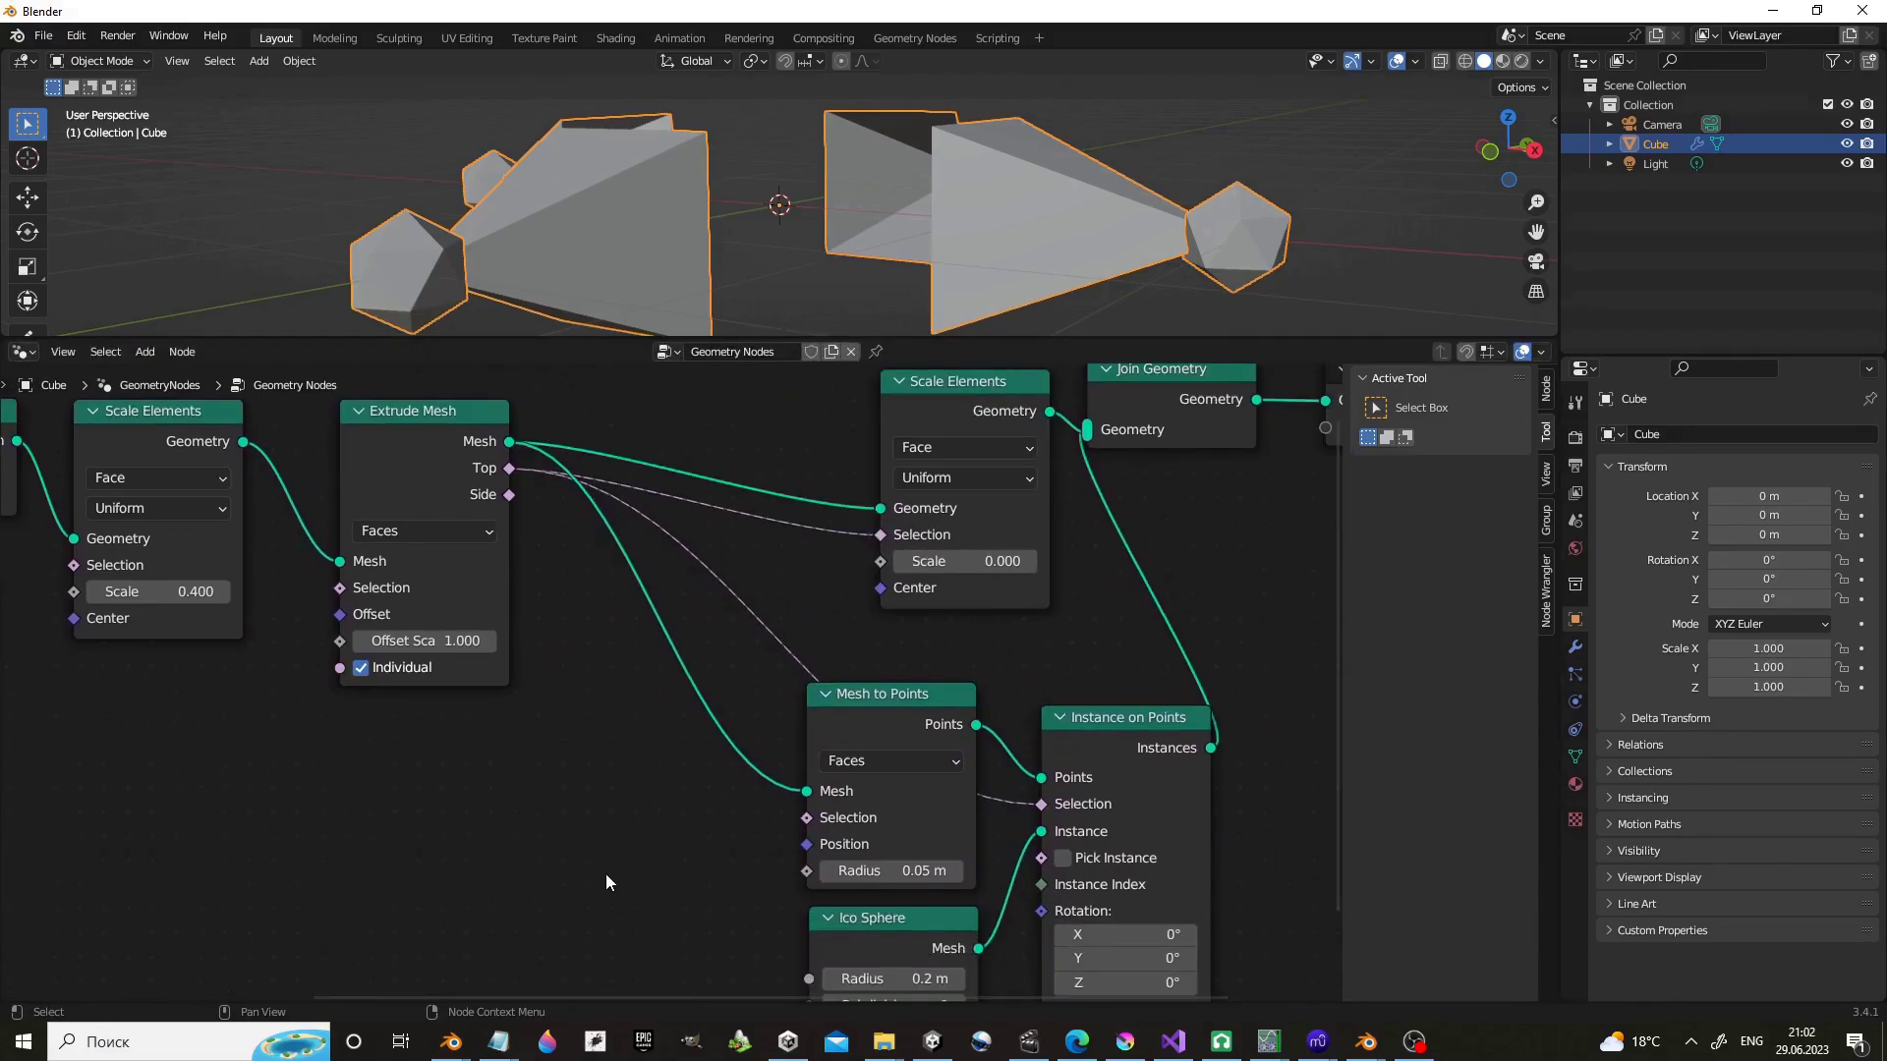
Add a Set Position node fed by Extrude Mesh's extruded geometry, with offset reset to zero.
key(shift+a)
click(662, 680)
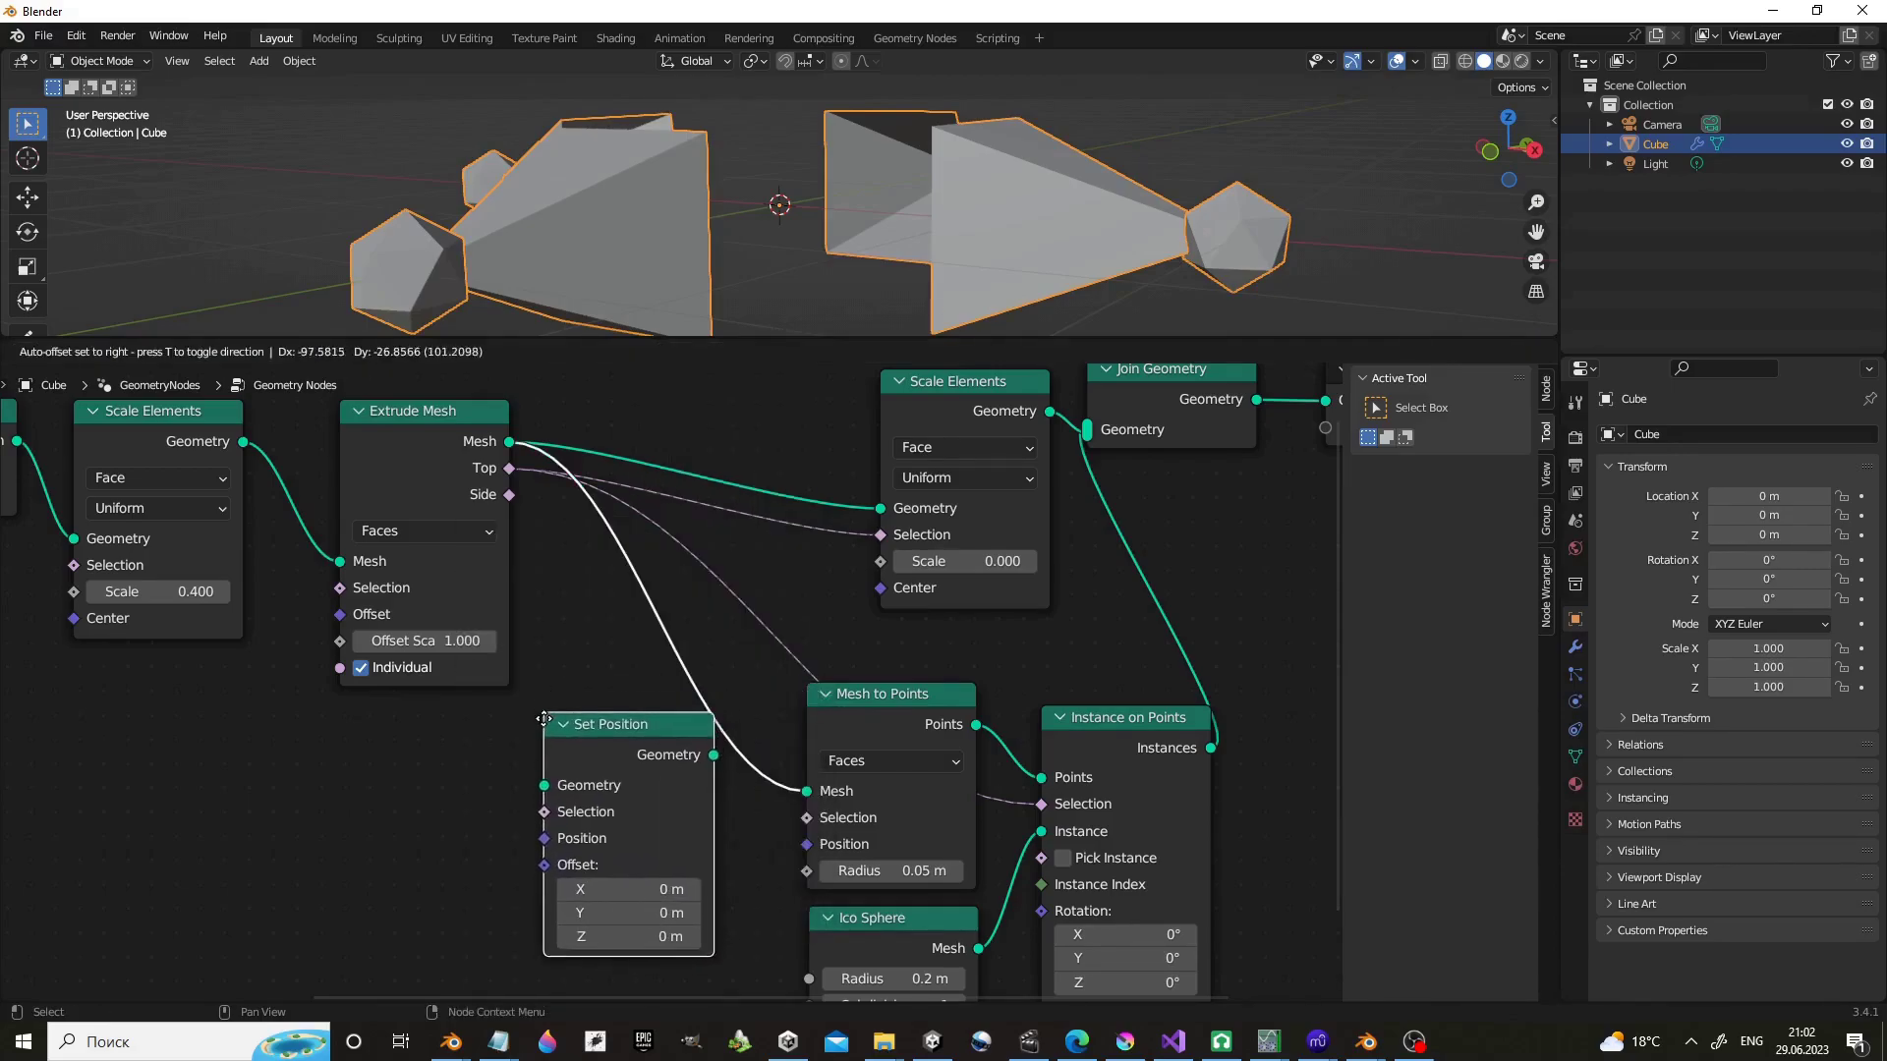
click(675, 747)
drag(675, 747, 699, 699)
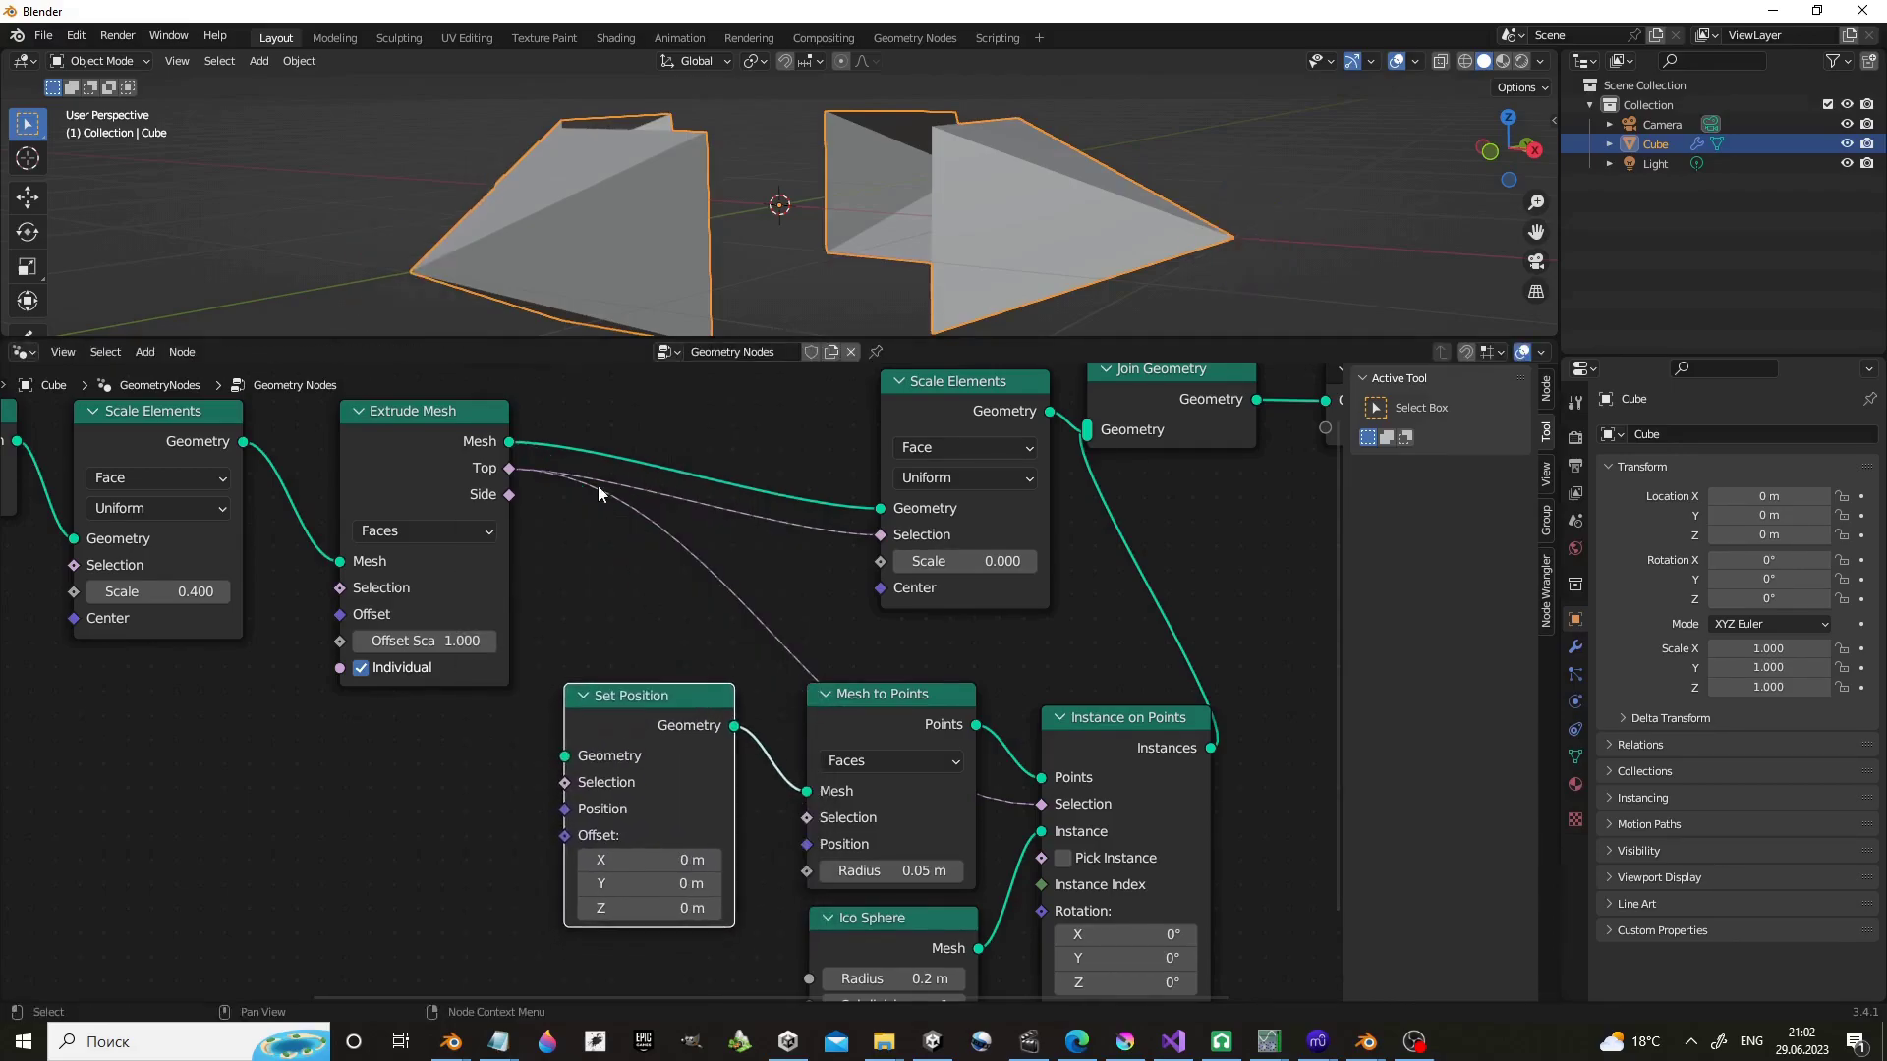
drag(509, 441, 565, 756)
mouse_move(648, 860)
mouse_down()
mouse_move(688, 860)
mouse_move(650, 859)
mouse_up()
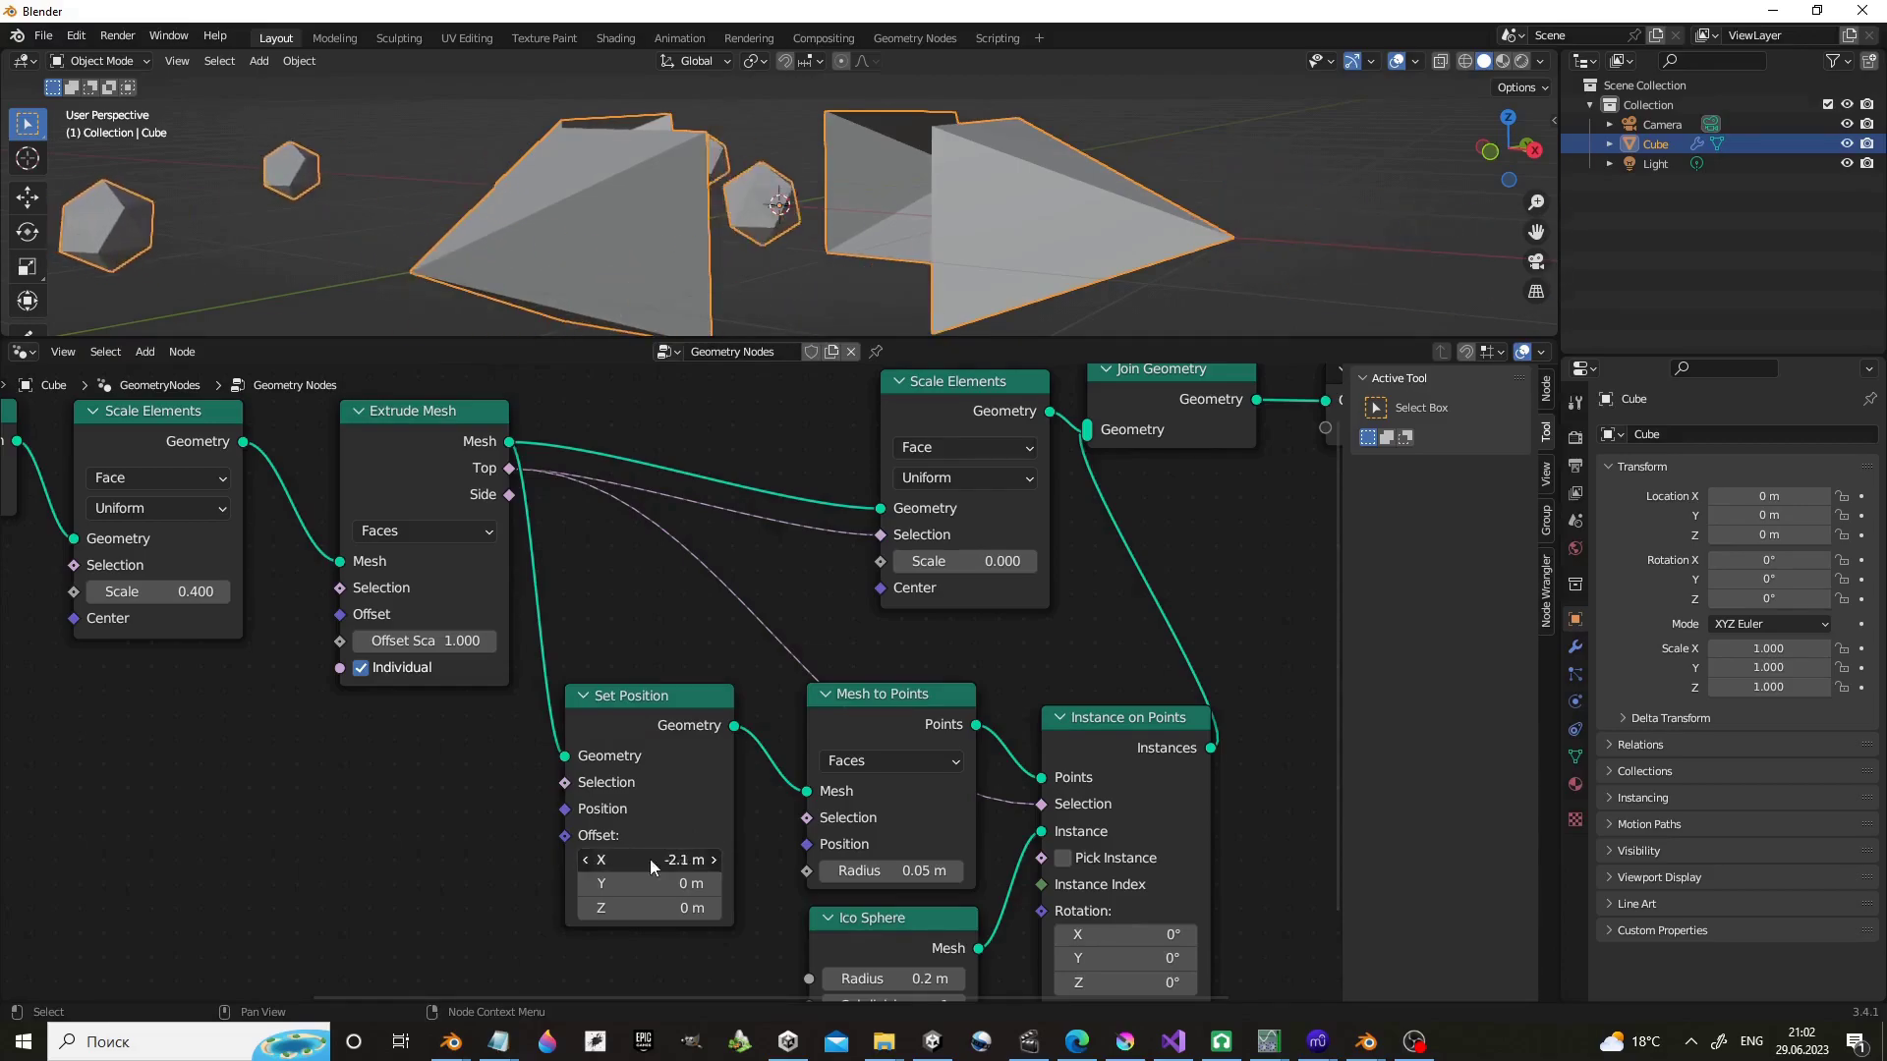
key(BackSpace)
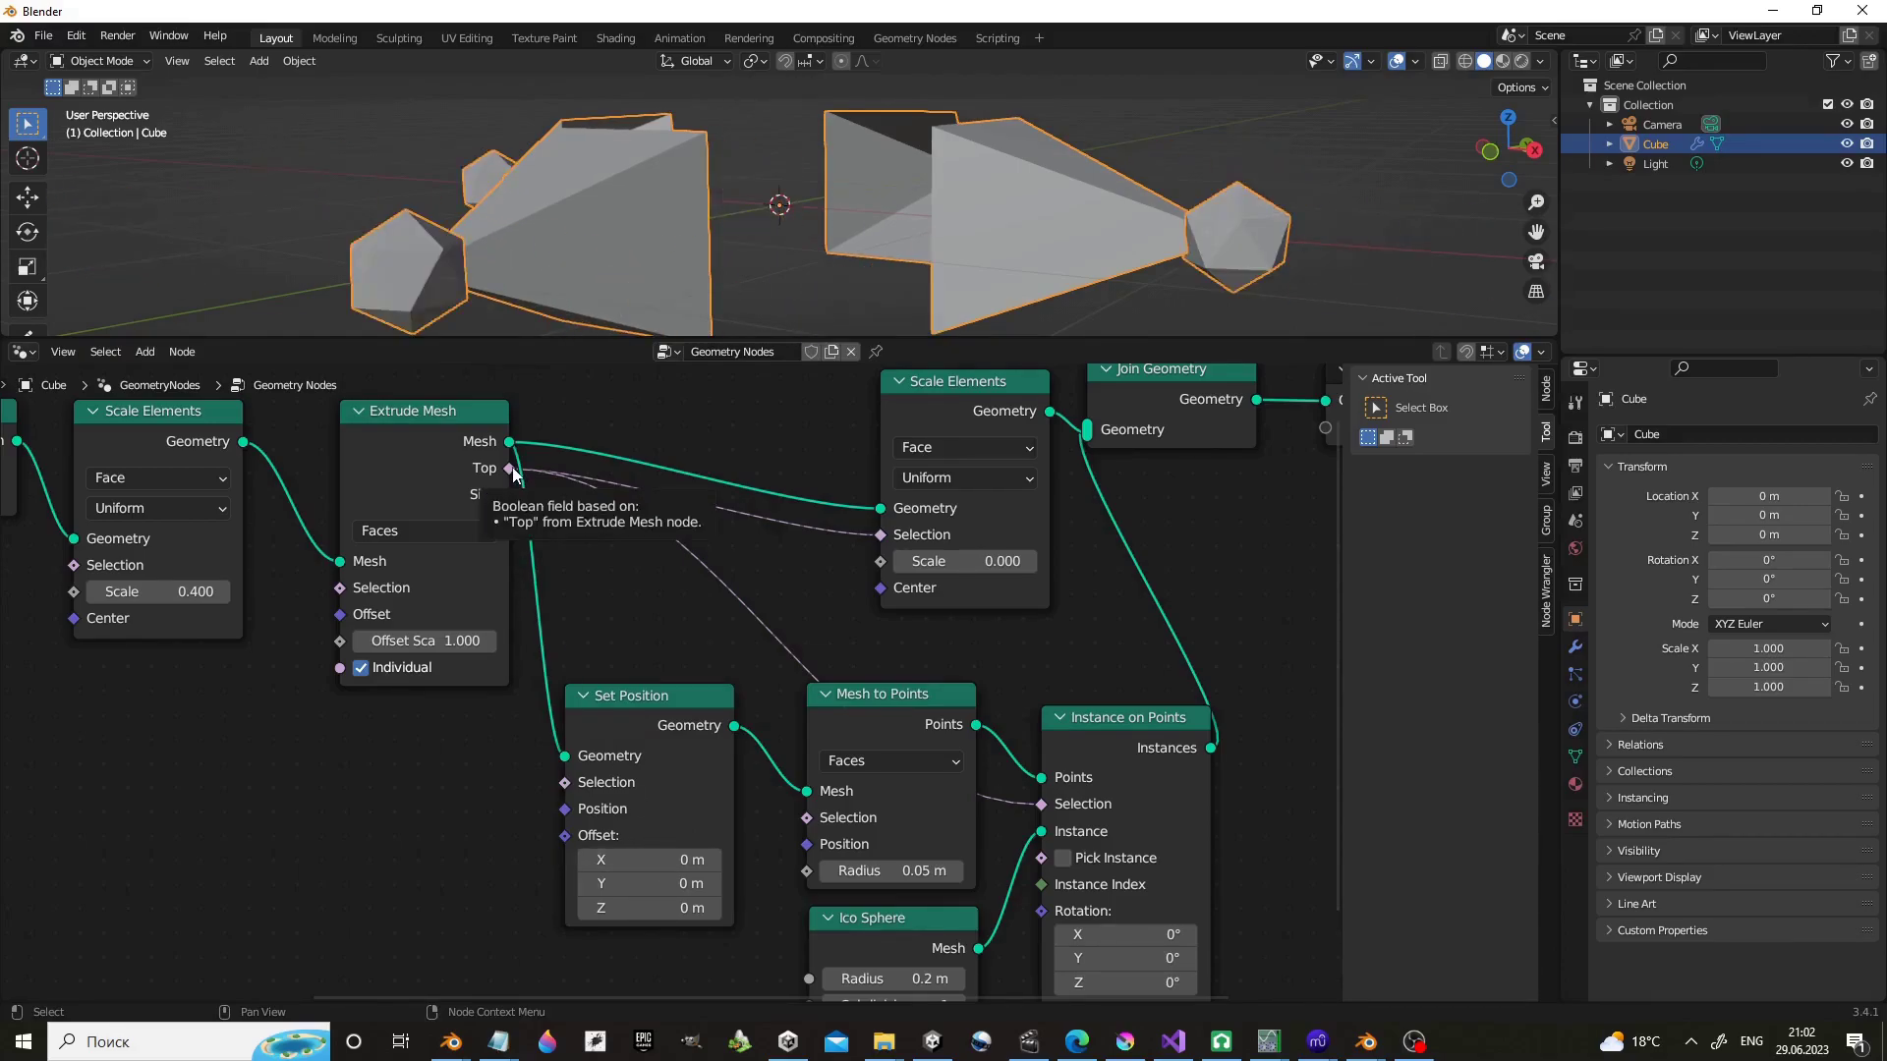
Feed Set Position's geometry into the tip-scaling Scale Elements node, keeping offset at 0 m.
mouse_move(734, 725)
mouse_down()
mouse_move(815, 577)
mouse_move(881, 508)
mouse_up()
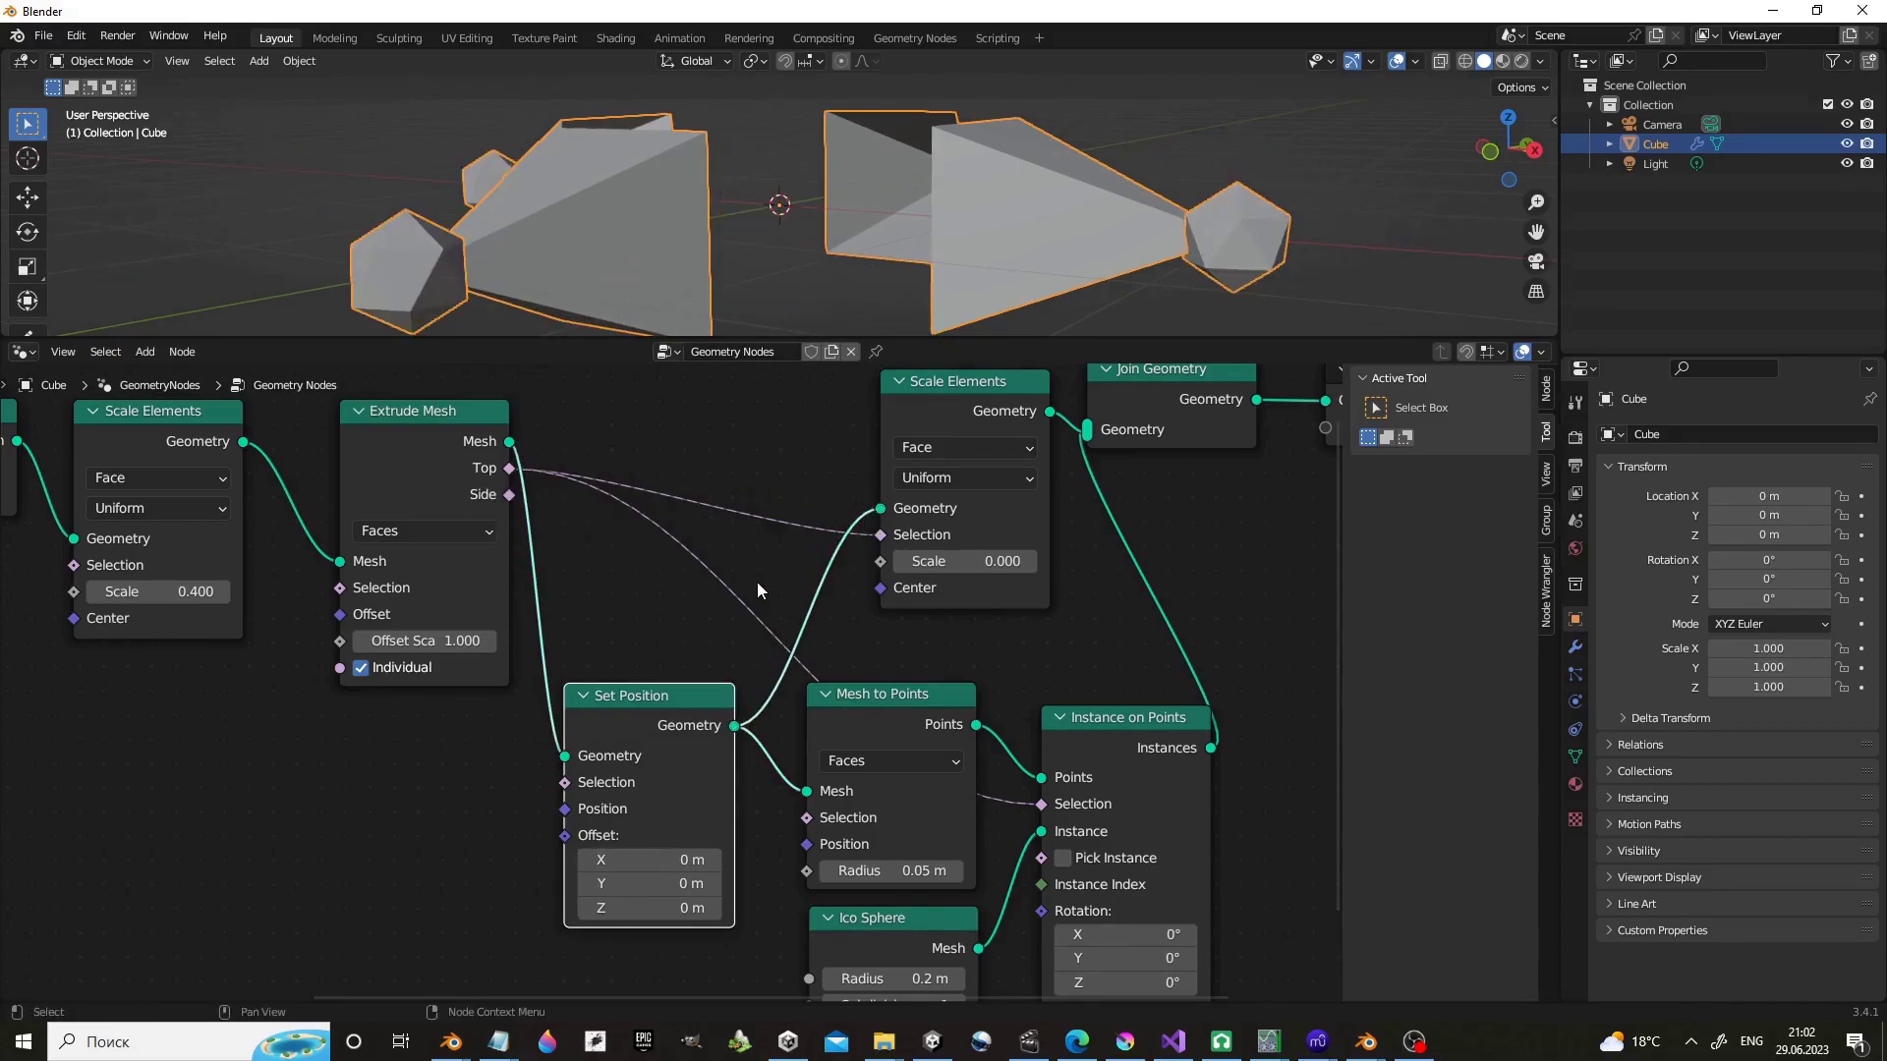
drag(639, 694, 649, 668)
drag(649, 833, 442, 834)
key(BackSpace)
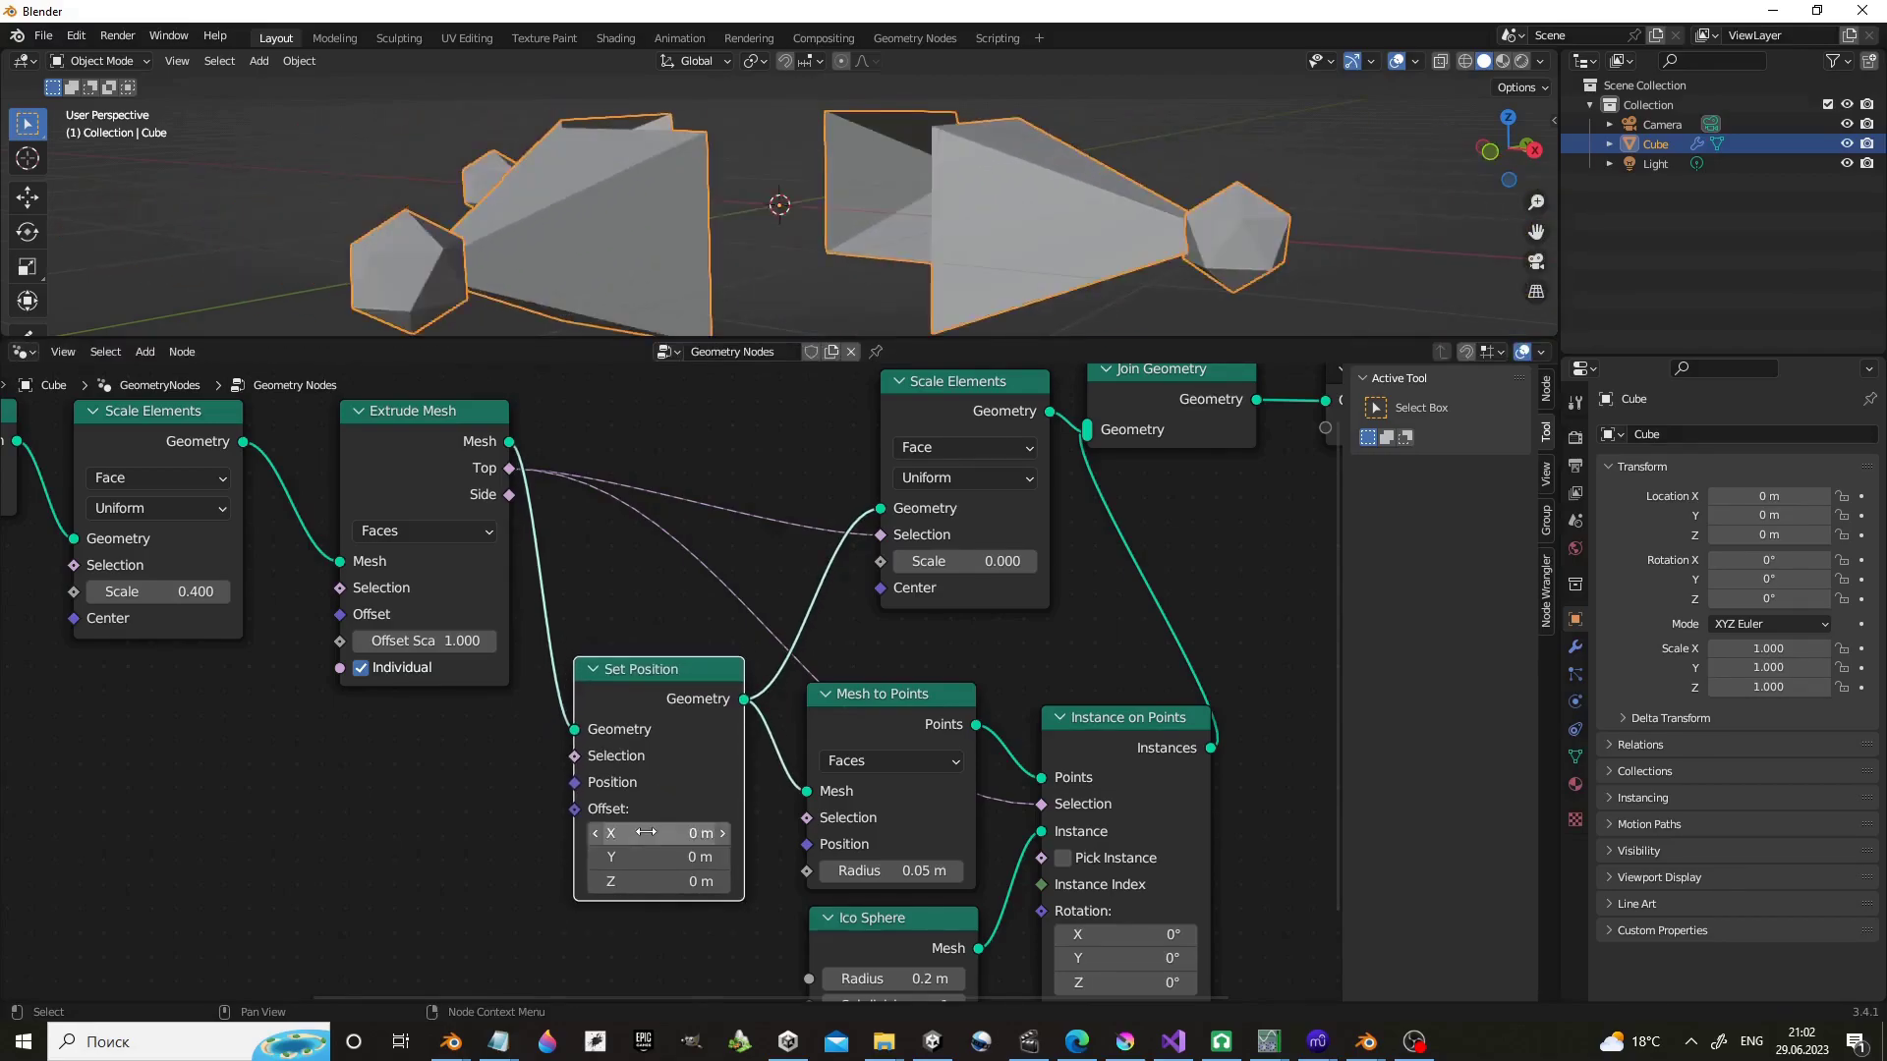
Limit both Set Position and Mesh to Points Selection to the extruded Top faces.
drag(509, 467, 575, 755)
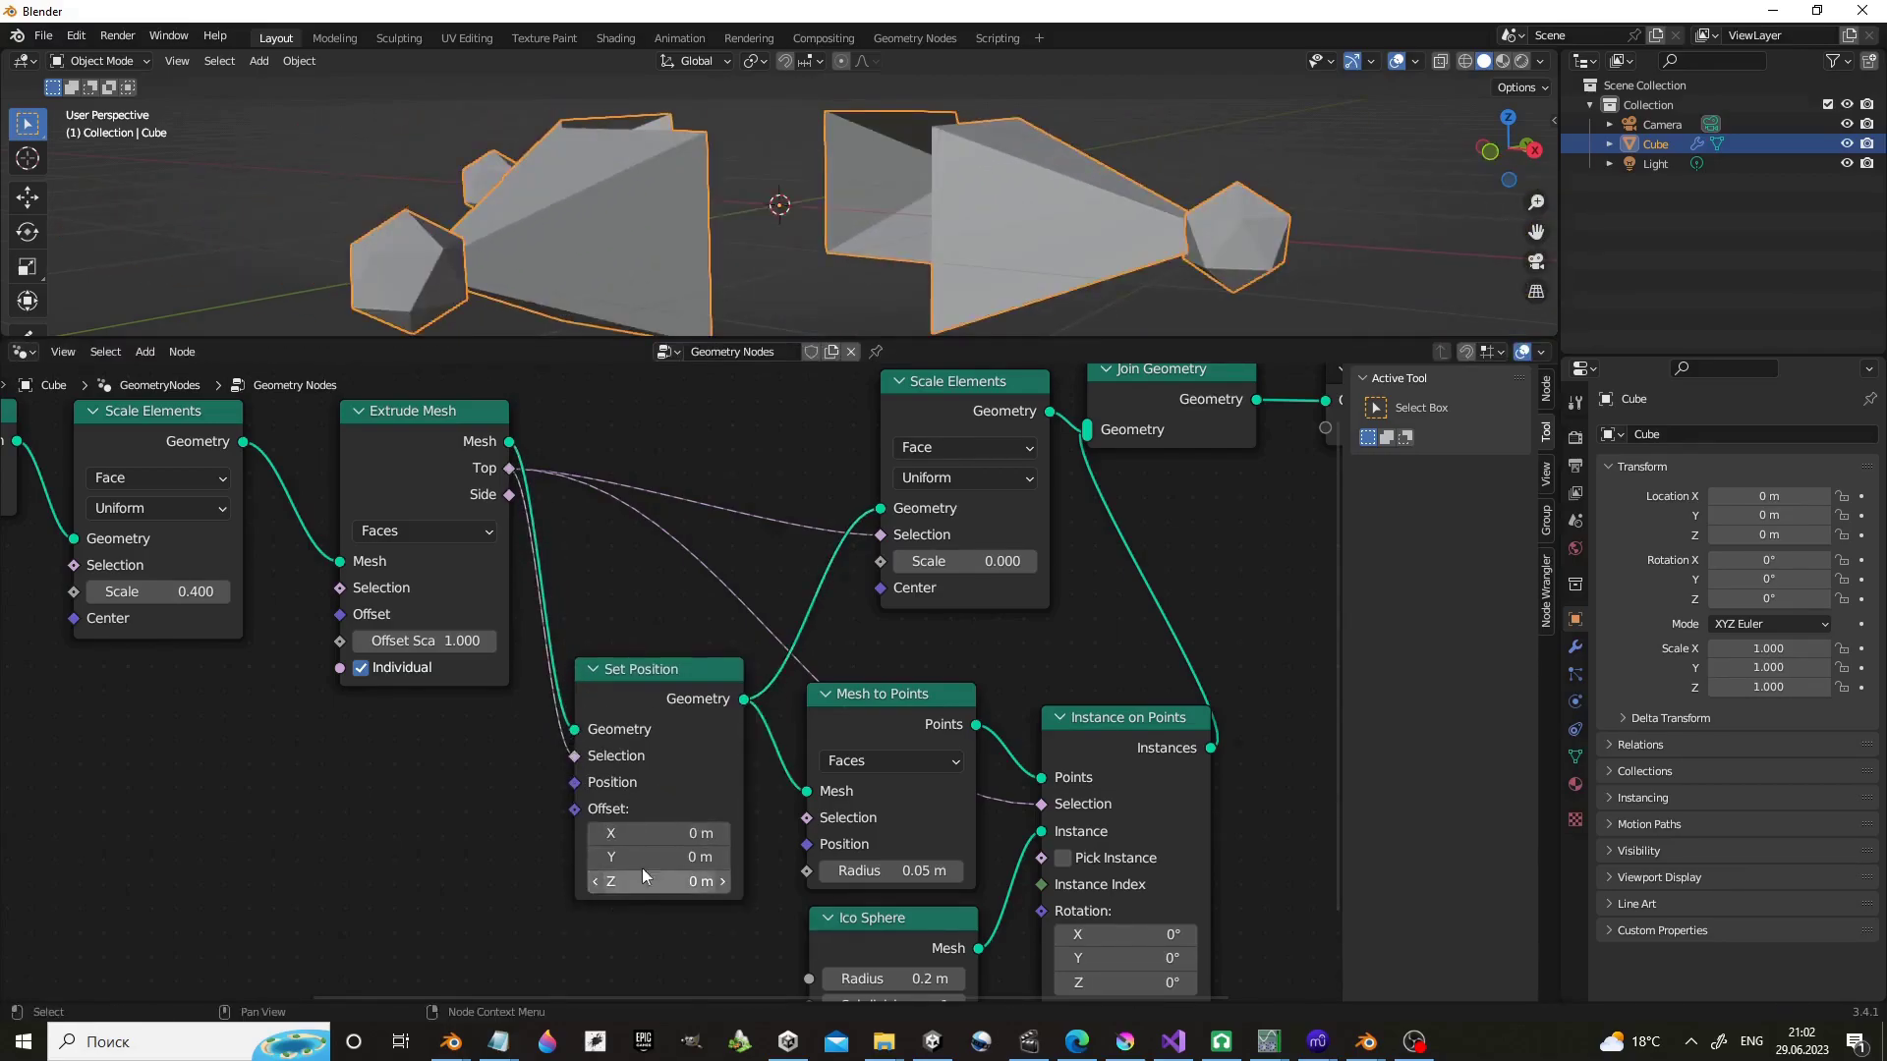
mouse_move(649, 833)
mouse_down()
mouse_move(511, 834)
mouse_move(669, 834)
mouse_up()
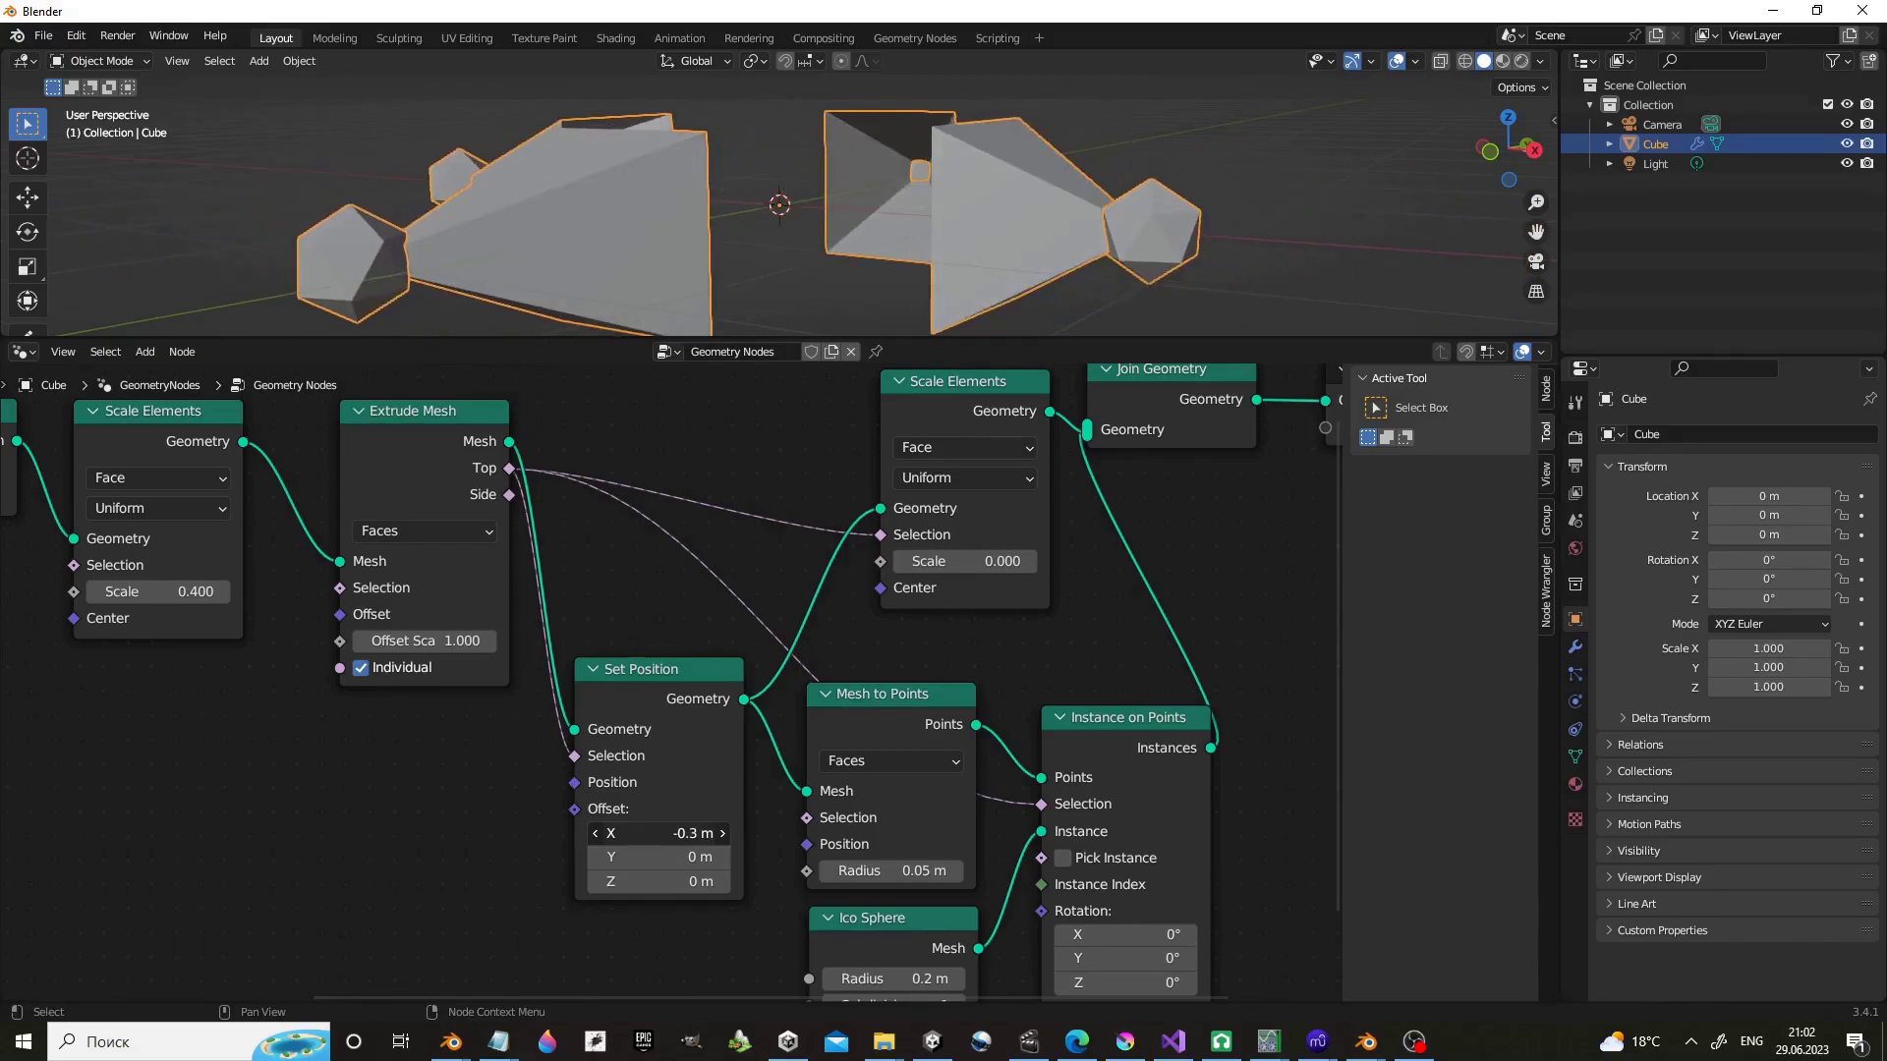
drag(668, 833, 653, 833)
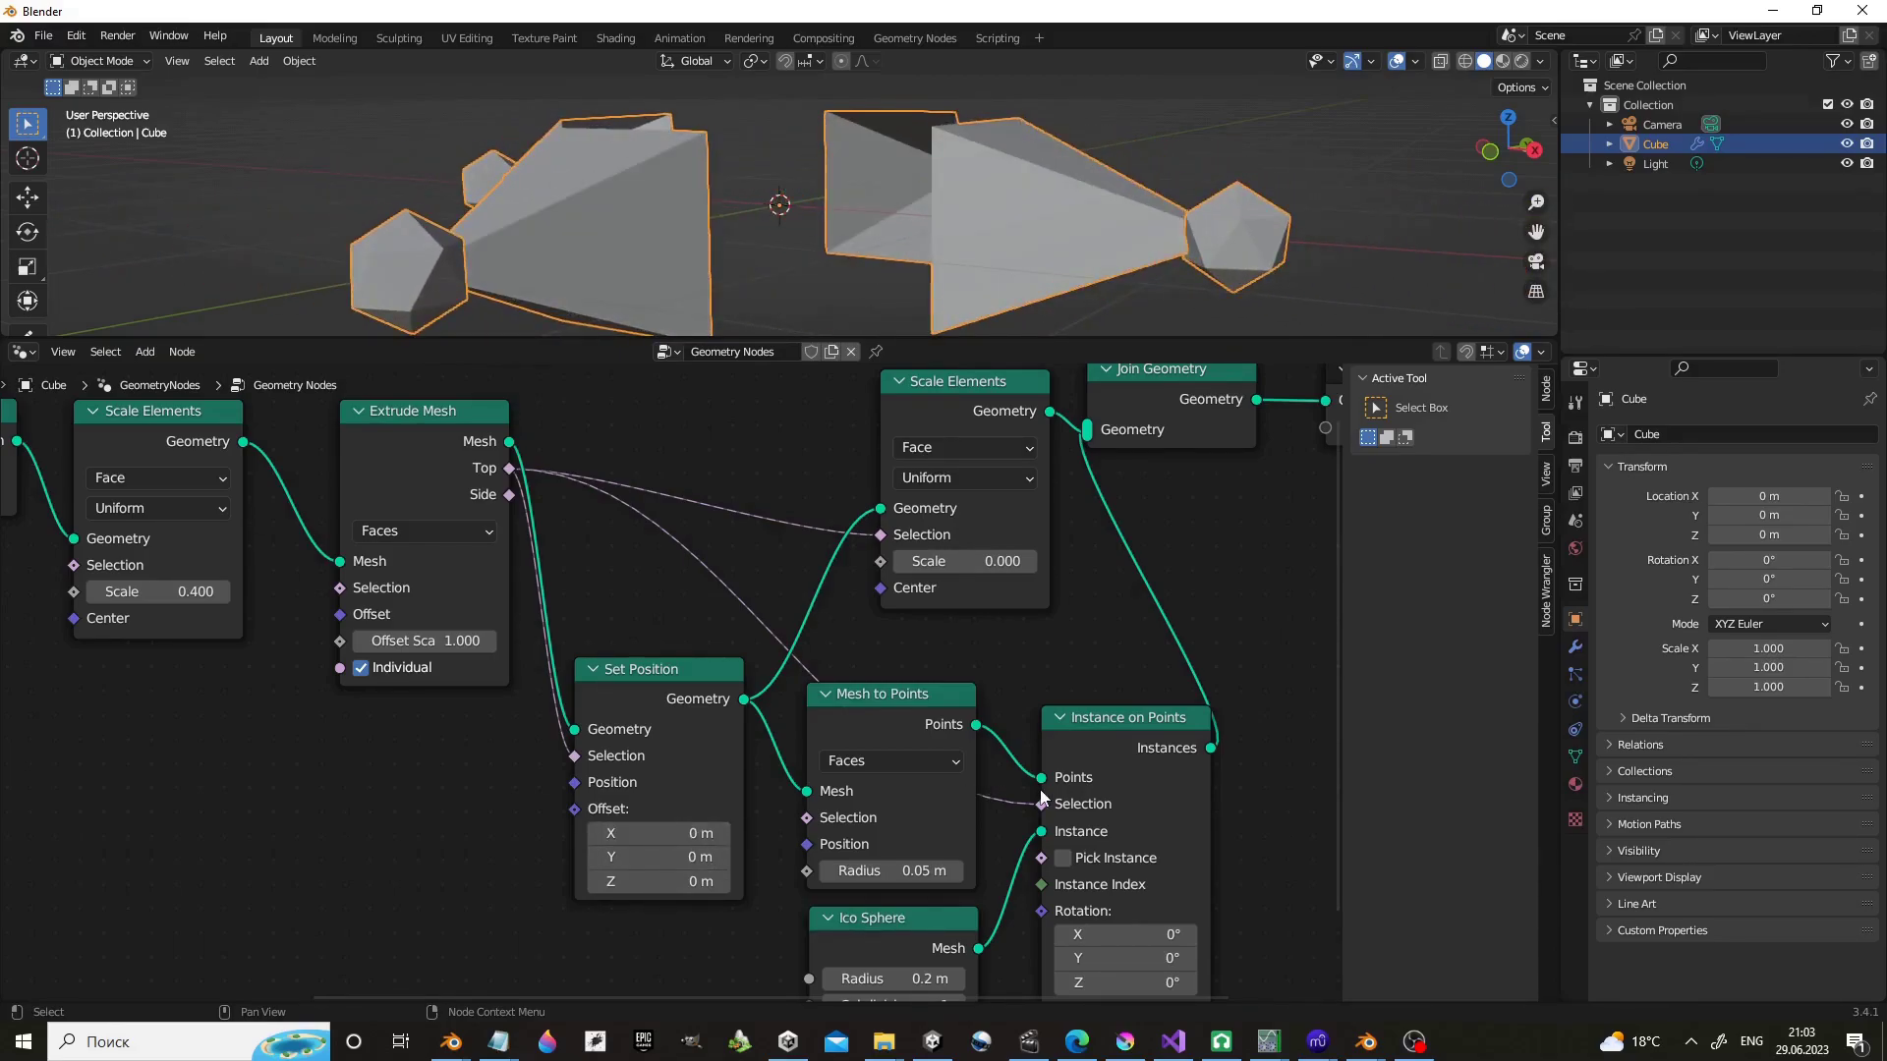
drag(1042, 804, 995, 810)
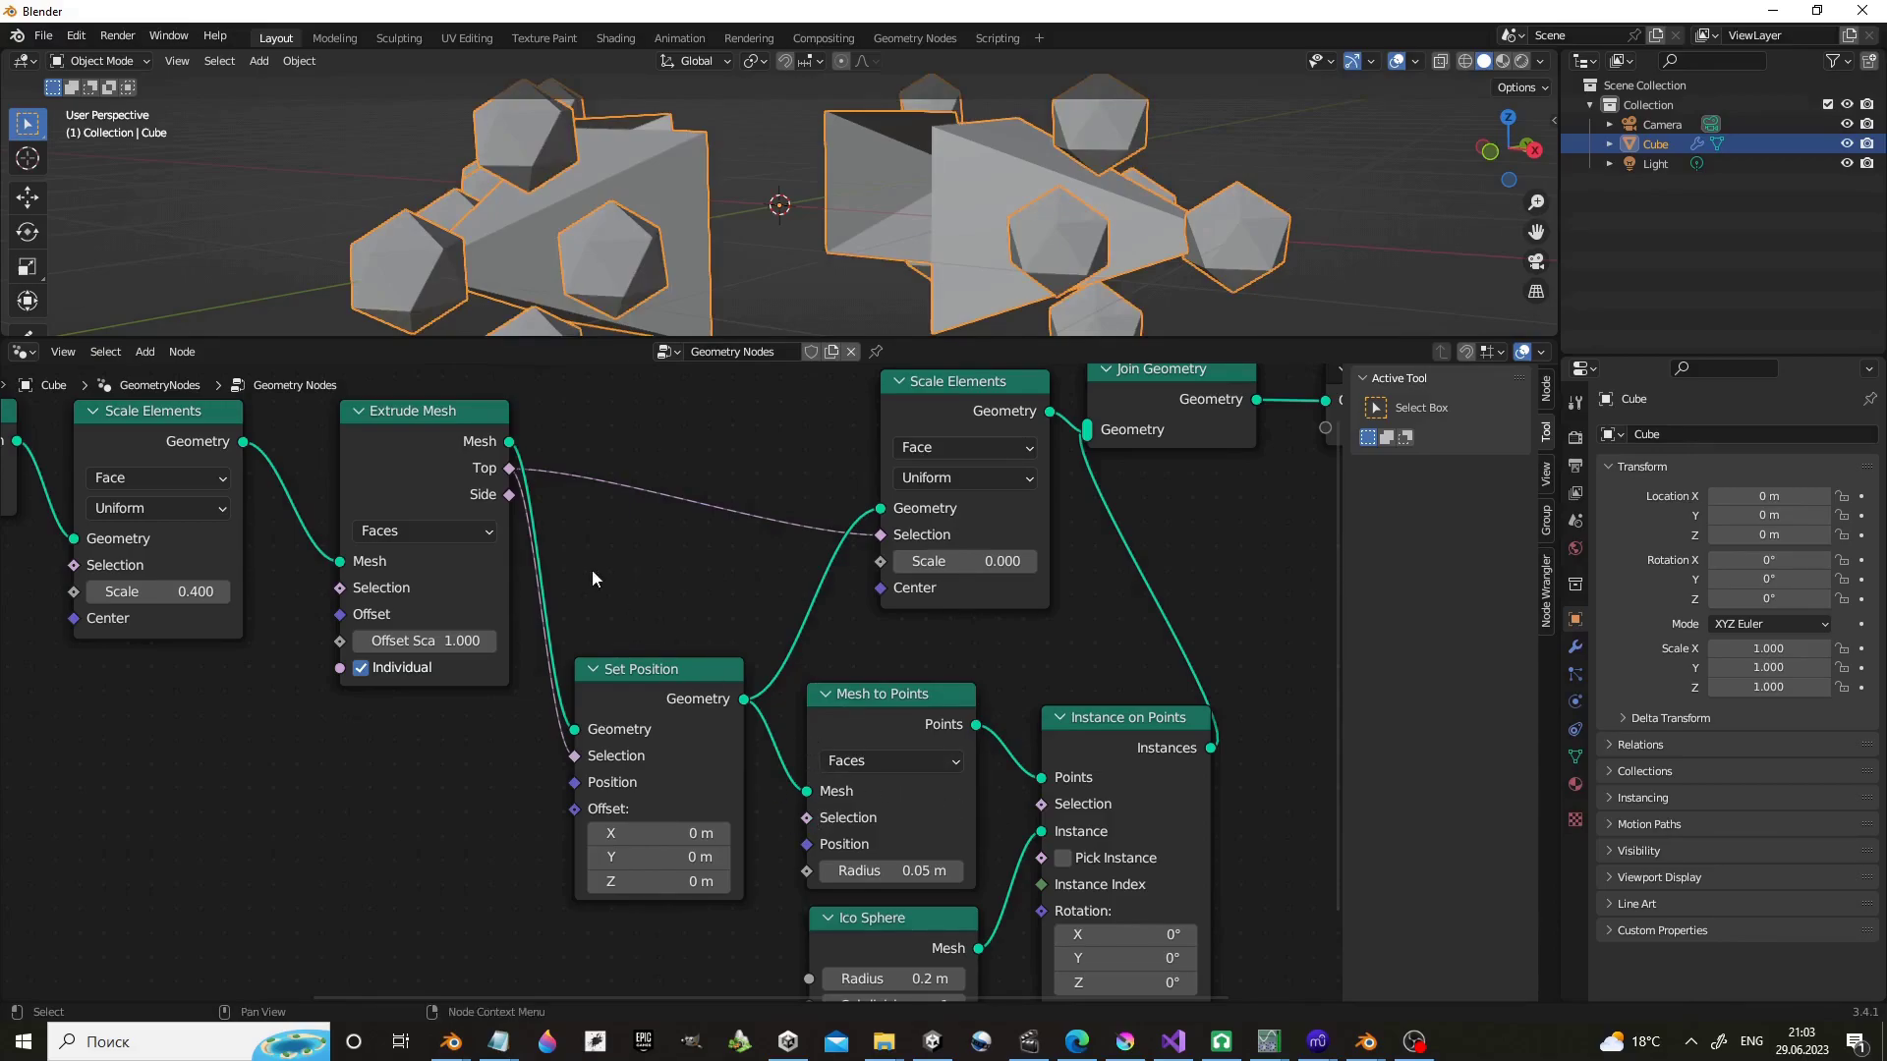
drag(509, 468, 807, 818)
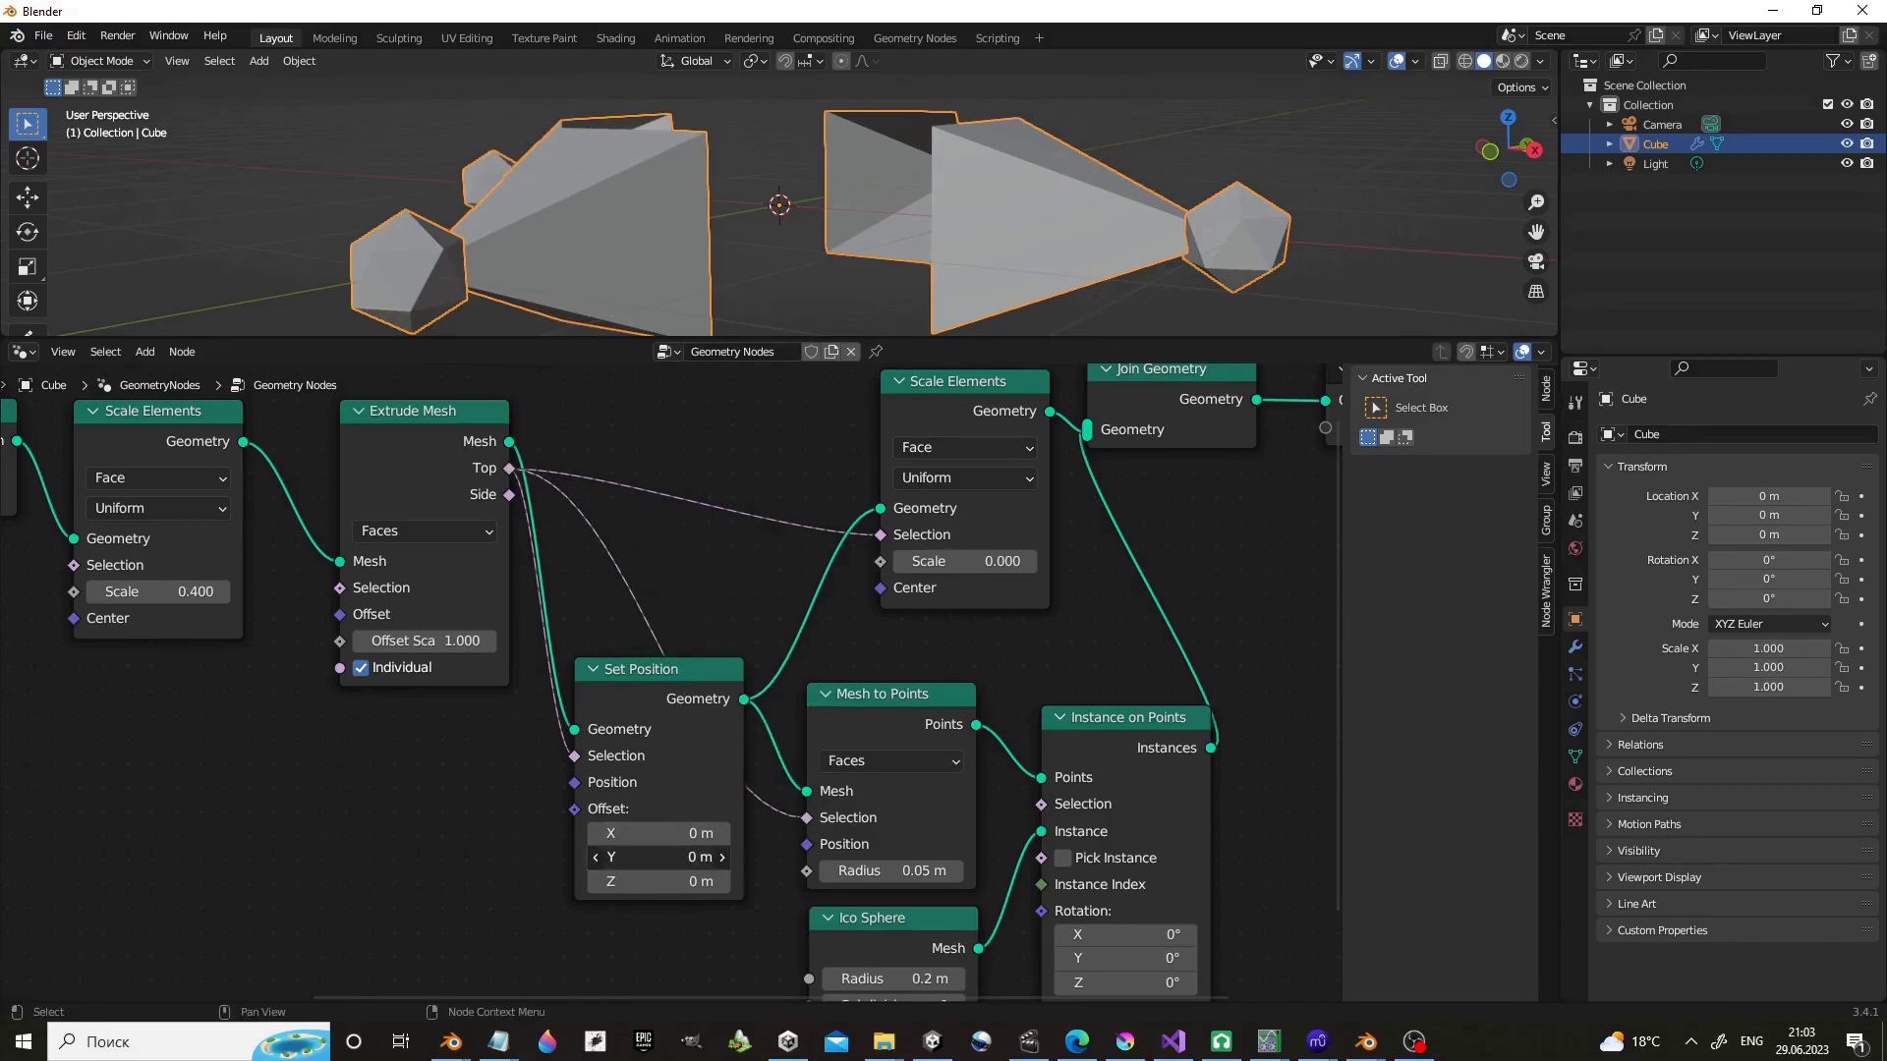
middle_drag(373, 441, 633, 605)
Move the middle nodes down and link the first Scale Elements output into Join Geometry.
scroll(532, 627, down, 3)
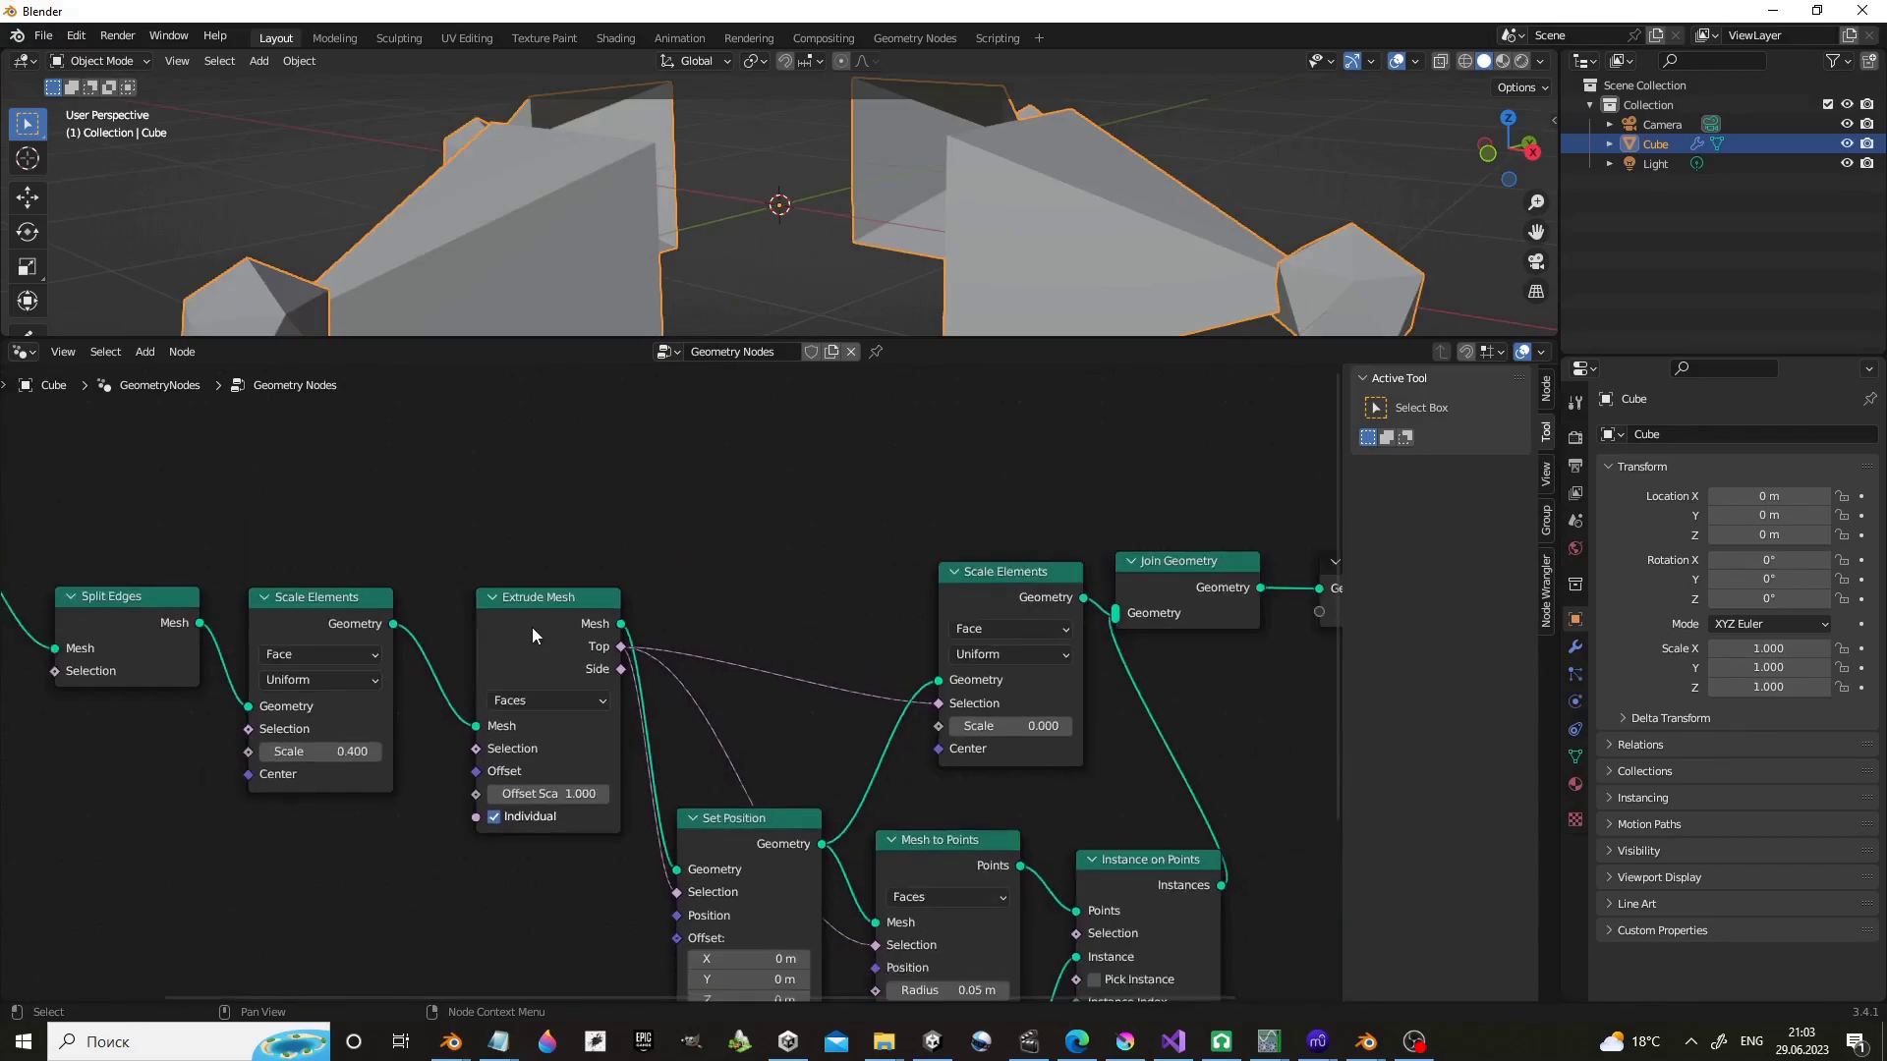
drag(571, 478, 981, 973)
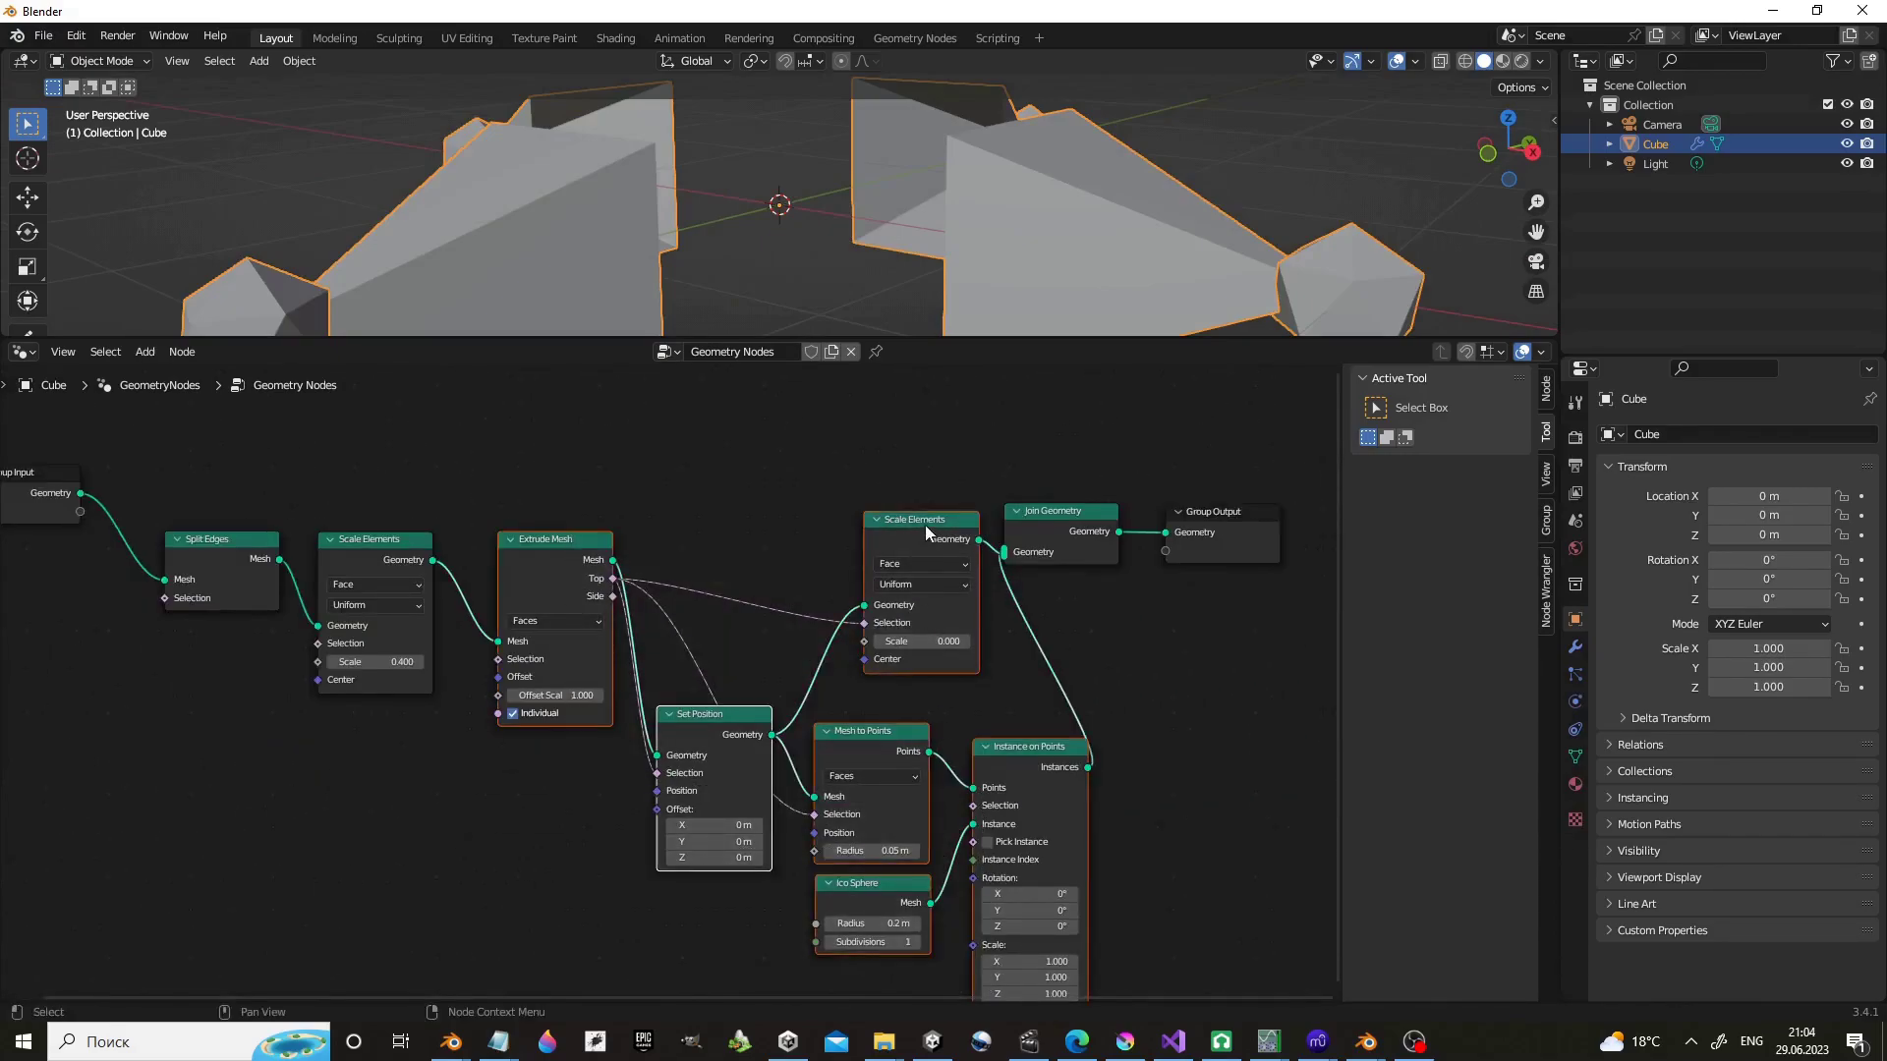
drag(924, 524, 917, 719)
scroll(682, 681, up, 1)
drag(368, 528, 1091, 519)
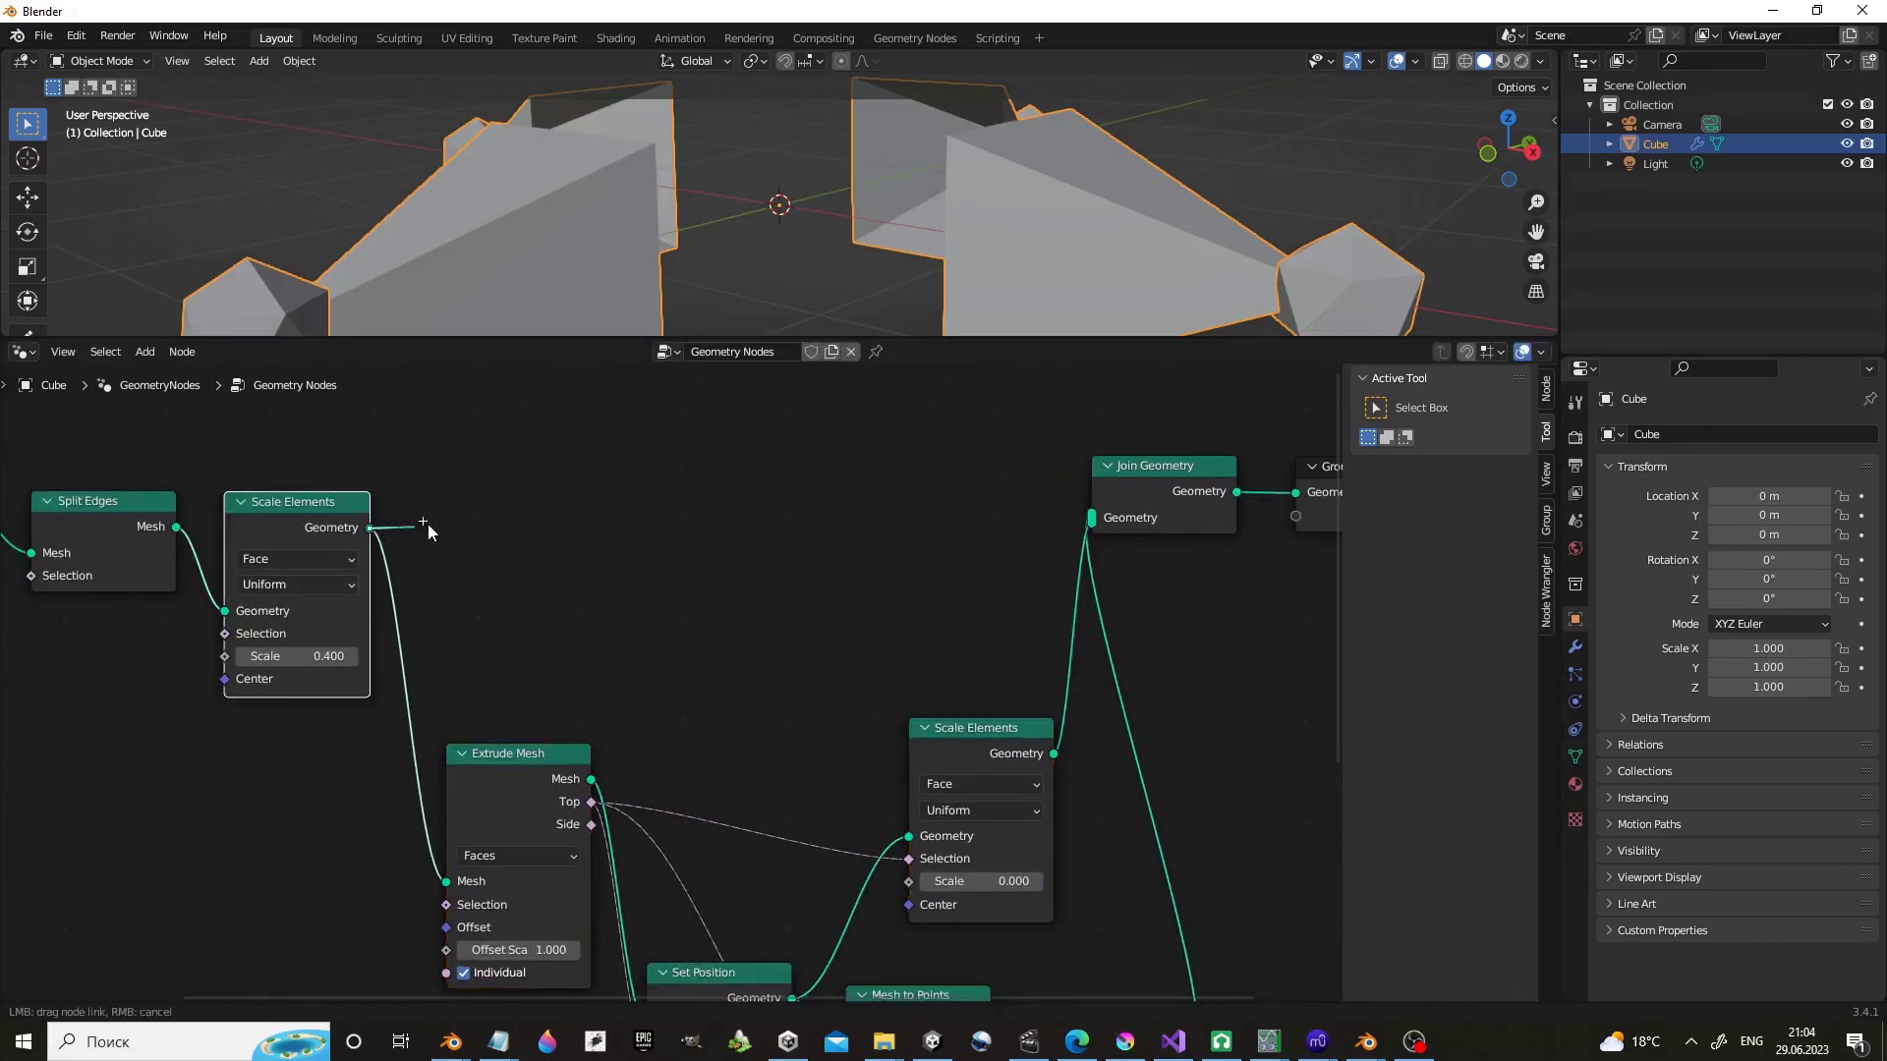
Reduce the inset faces' Scale Elements scale to 0.300.
middle_drag(948, 258, 771, 225)
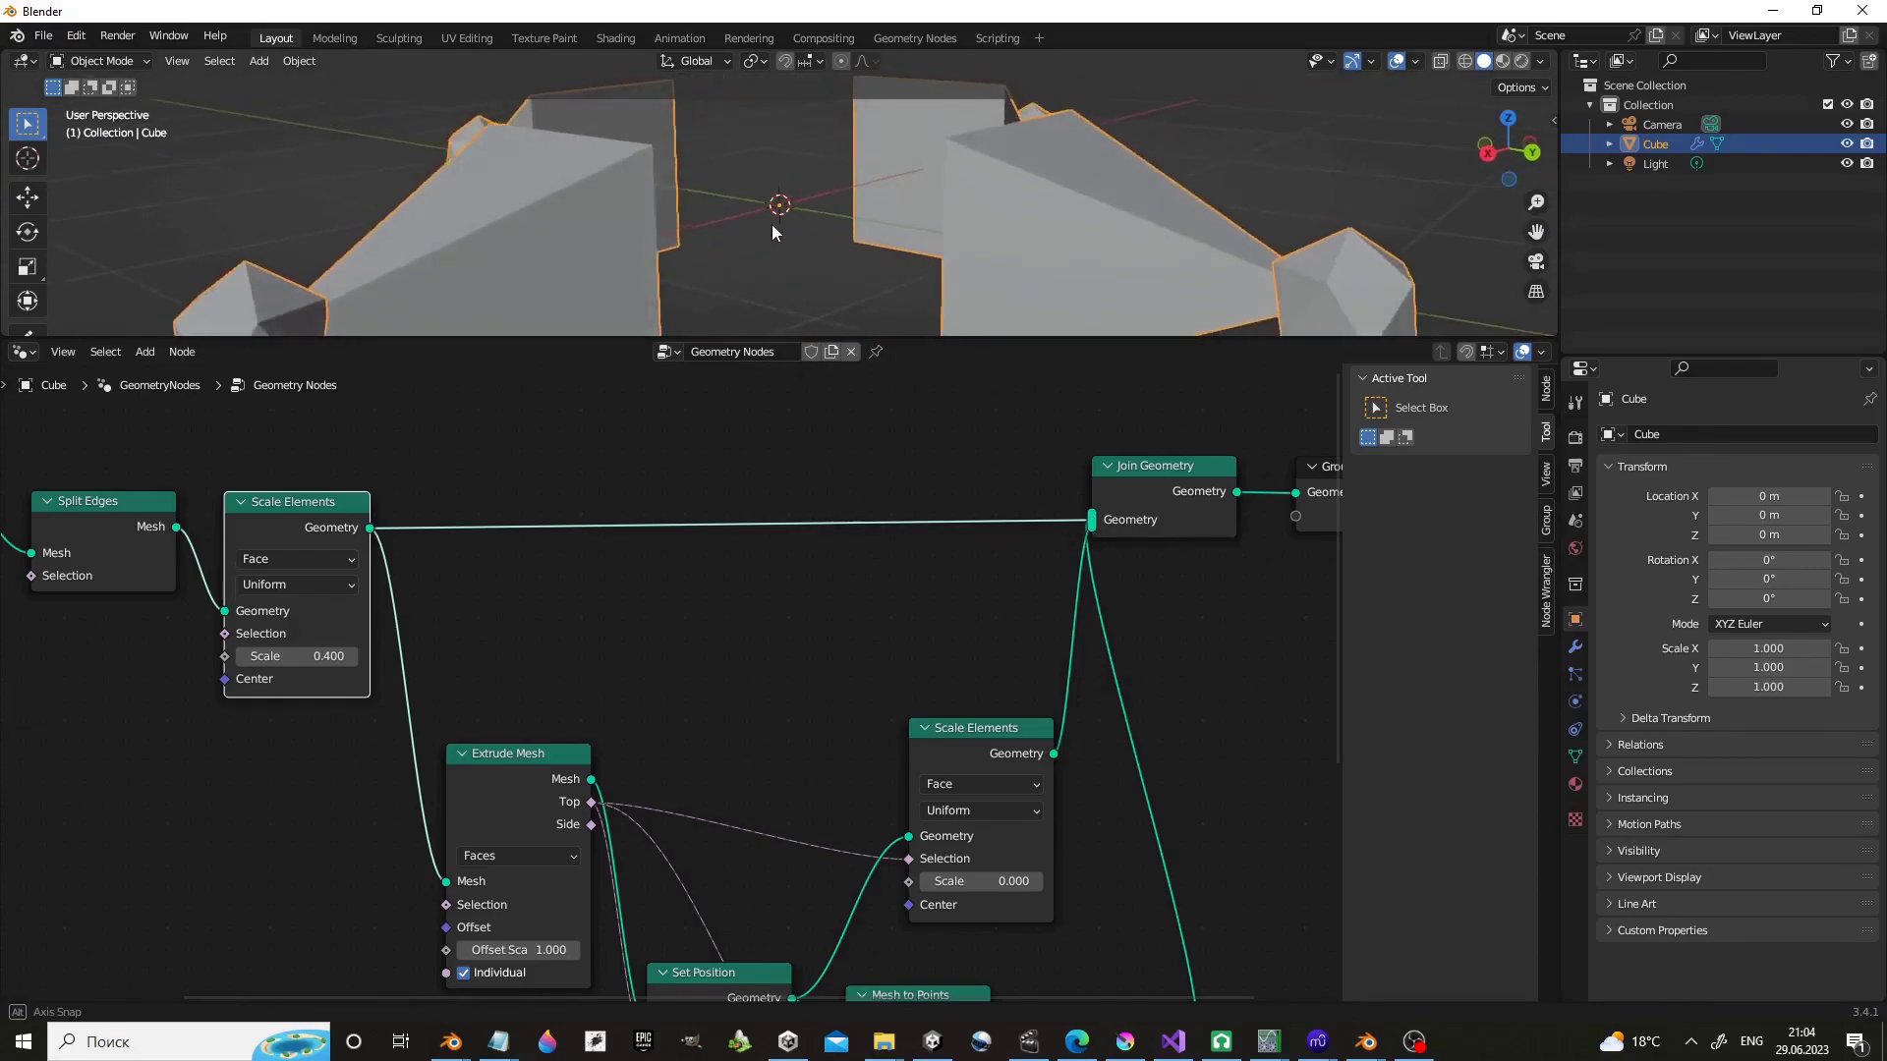
drag(294, 656, 354, 655)
drag(618, 341, 617, 630)
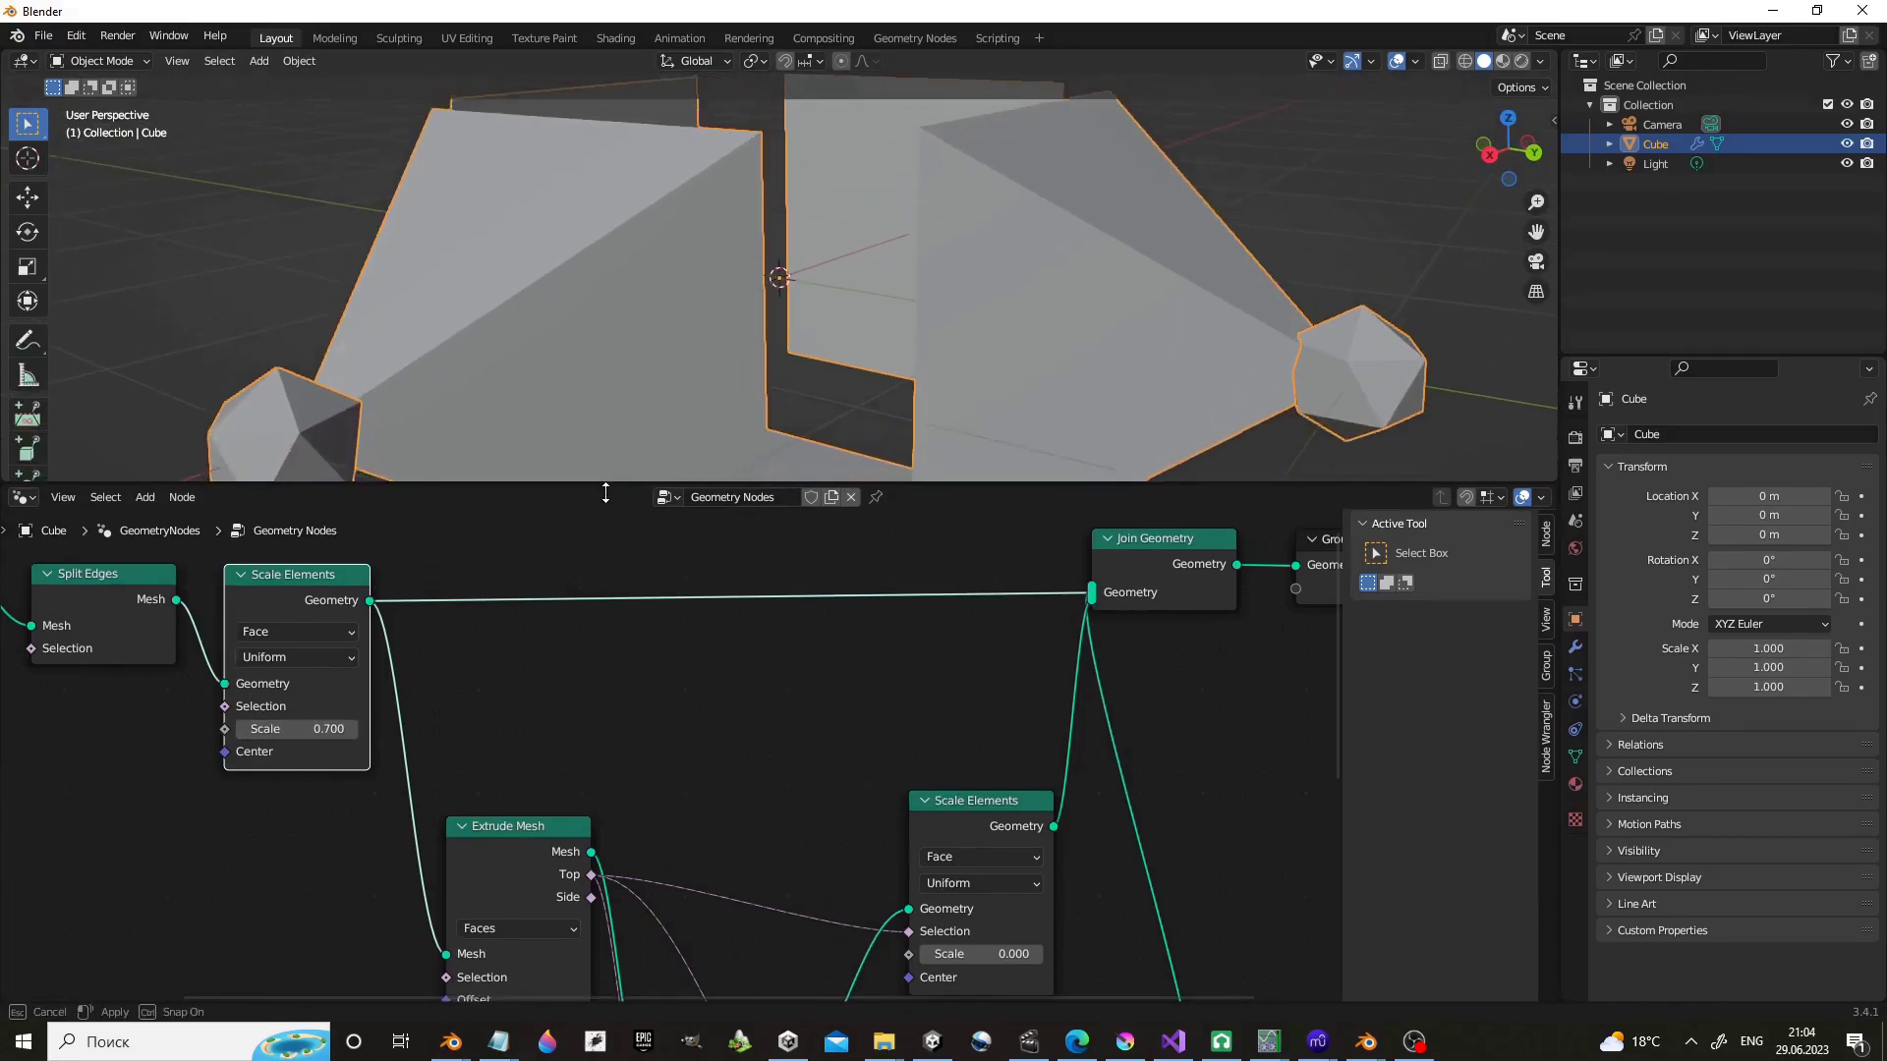
drag(305, 878, 275, 877)
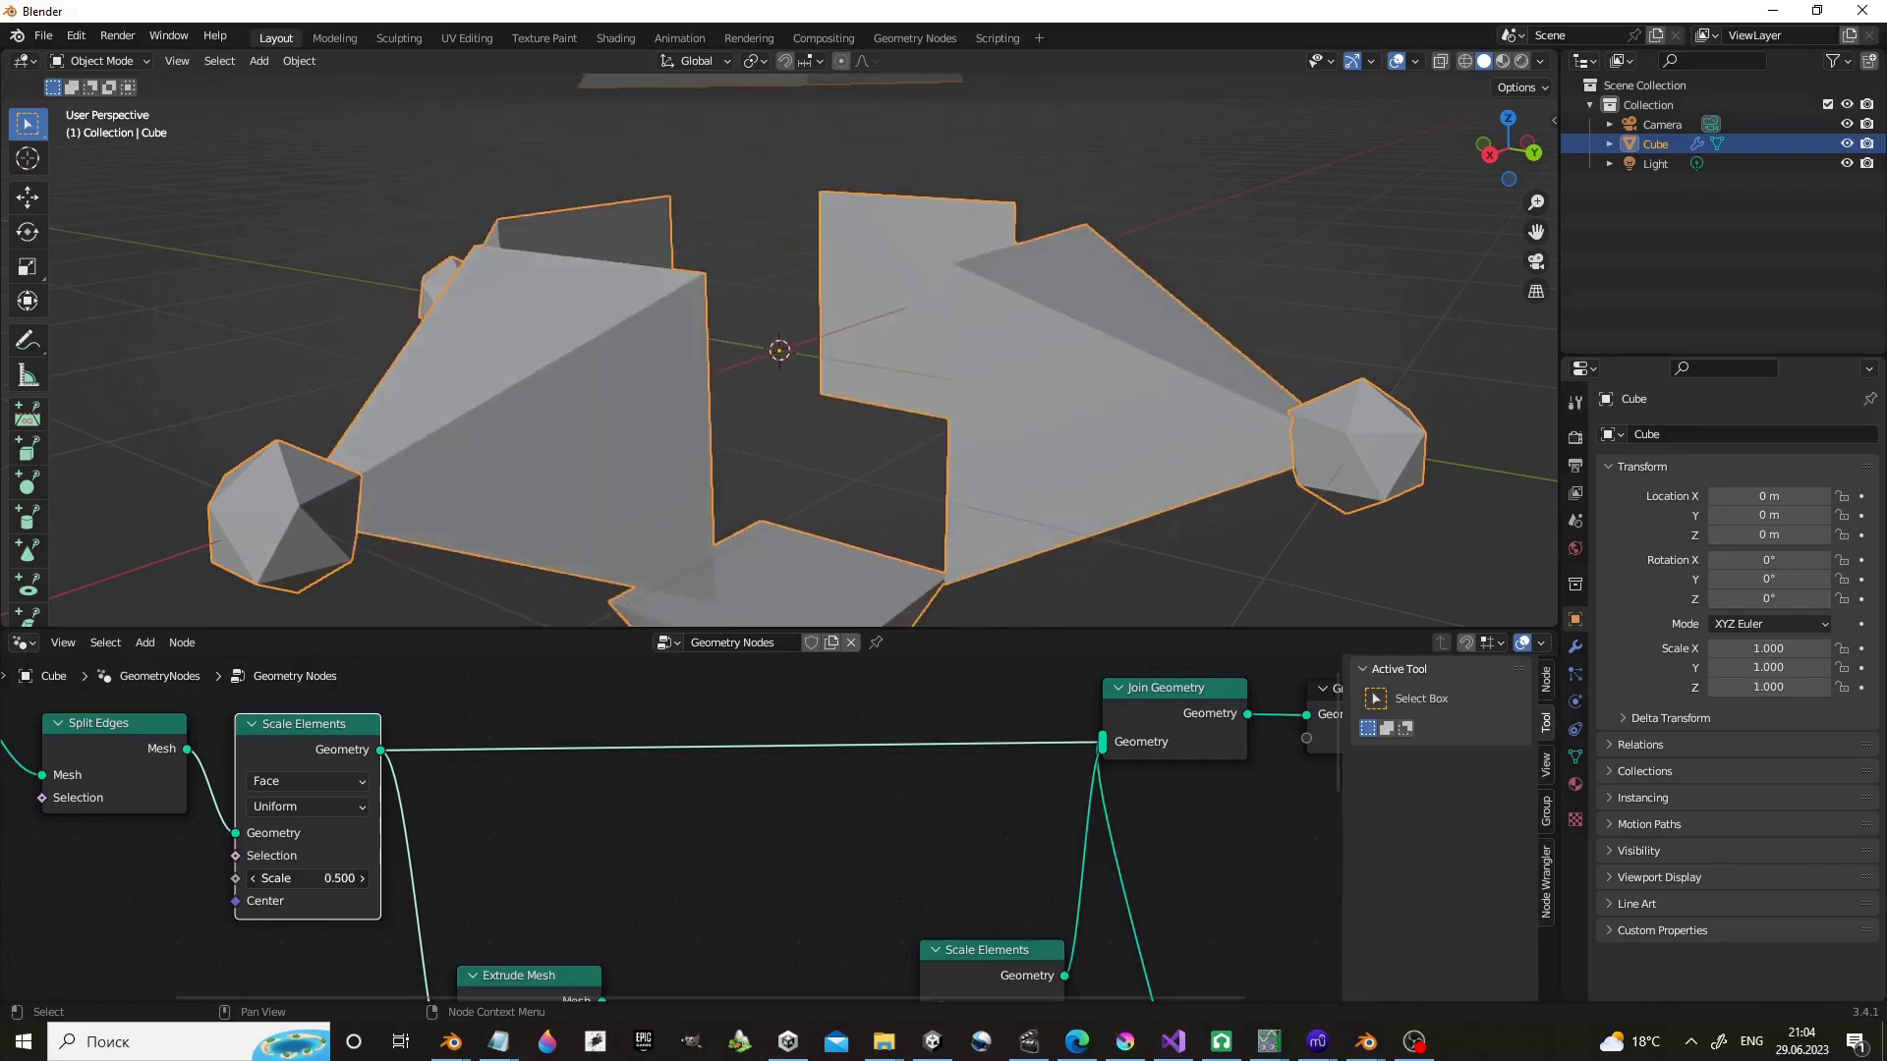
middle_drag(656, 904, 688, 685)
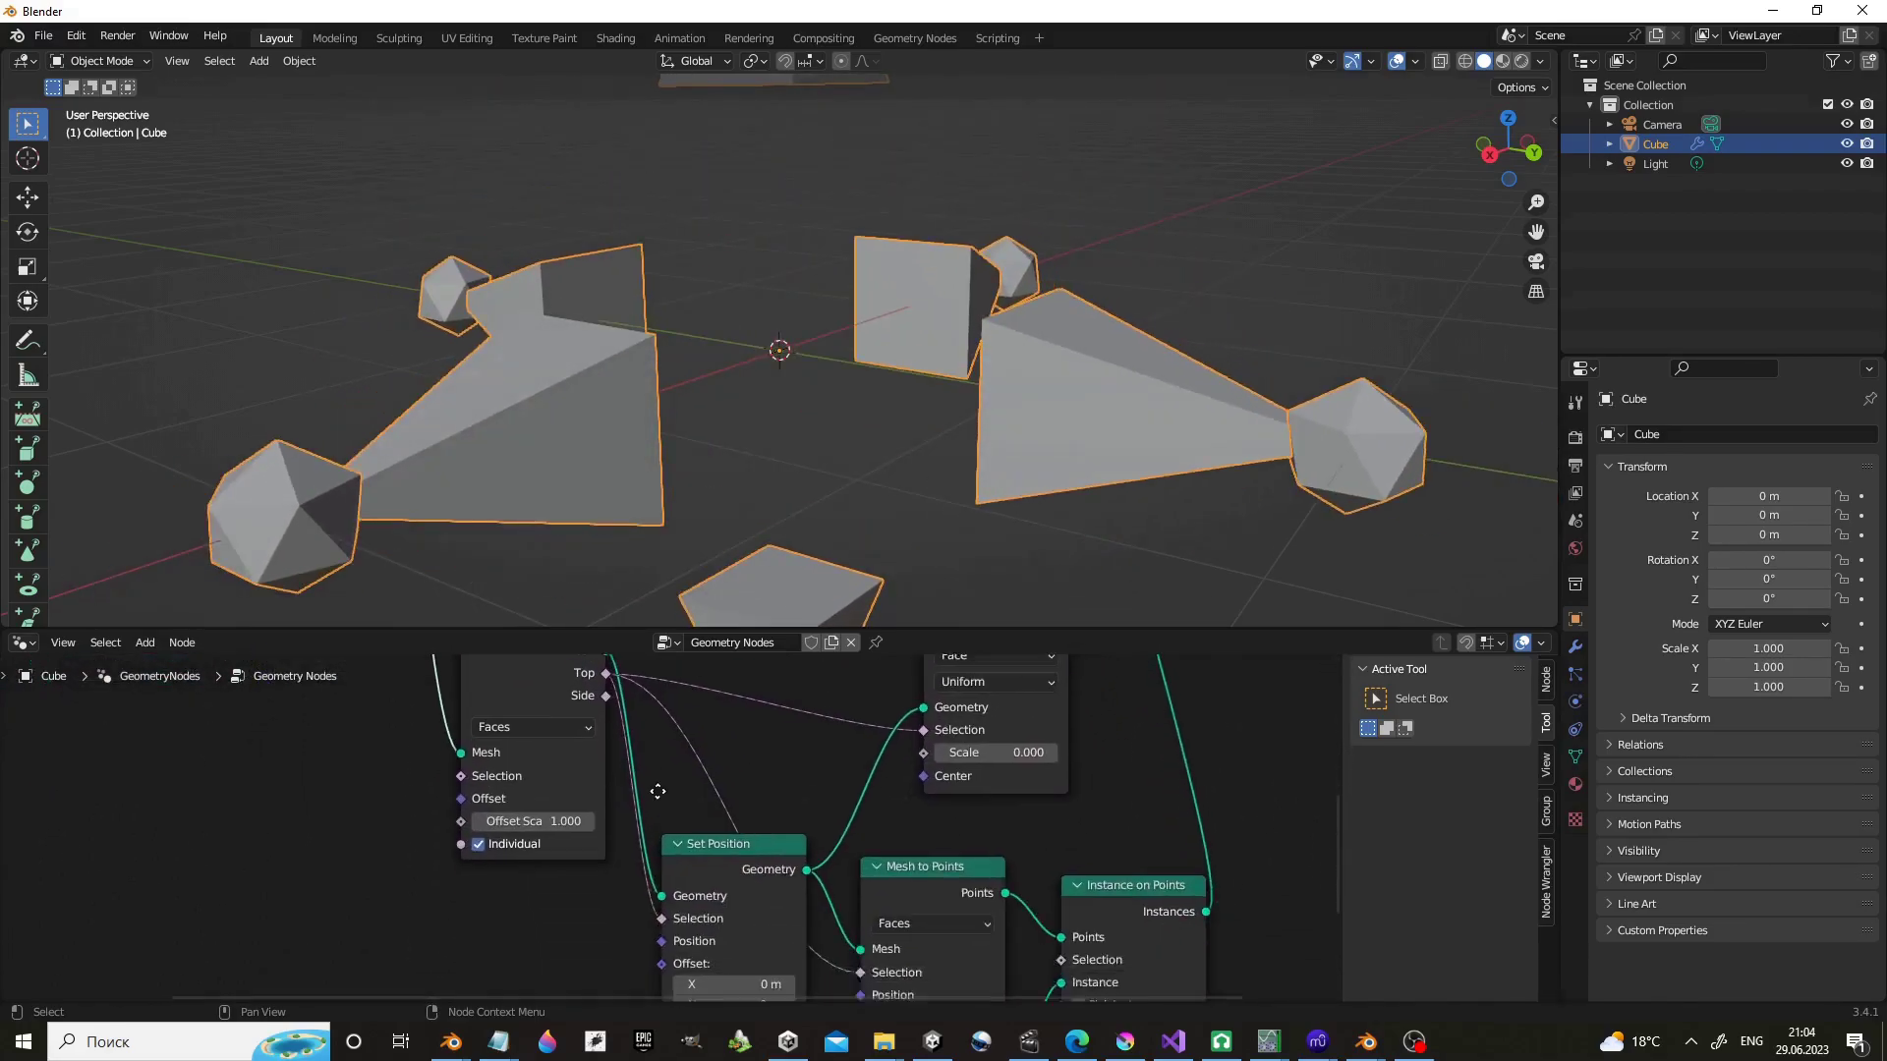
Set the Set Position X offset to -0.1 m, keeping the tip scale at 0.000.
middle_drag(747, 983, 712, 855)
mouse_move(716, 901)
mouse_down()
mouse_move(747, 902)
mouse_move(688, 901)
mouse_up()
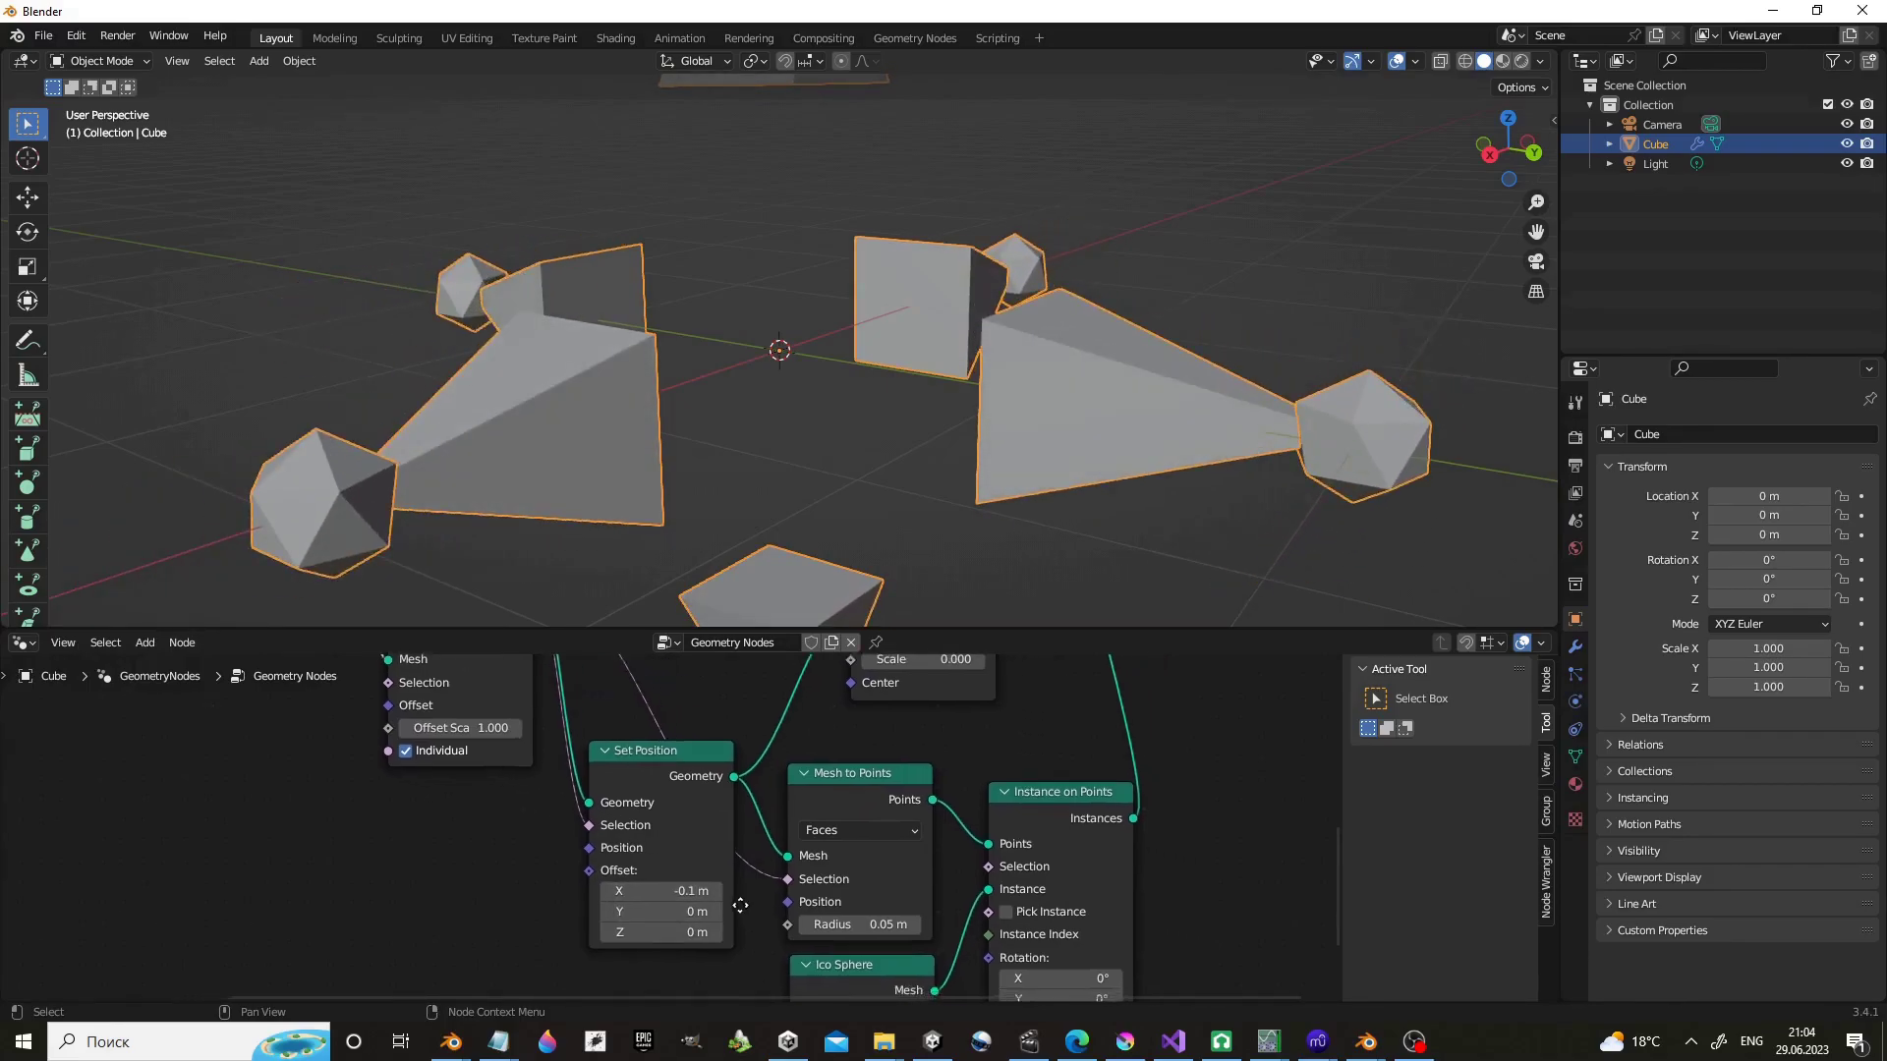
middle_drag(975, 670, 909, 870)
mouse_move(909, 870)
mouse_down()
mouse_move(983, 870)
mouse_move(909, 869)
mouse_up()
middle_drag(1211, 848, 1238, 852)
Maximize the zoomed-out node editor to show the full tree from Split Edges to ico-sphere tips, deselected.
scroll(1210, 823, down, 1)
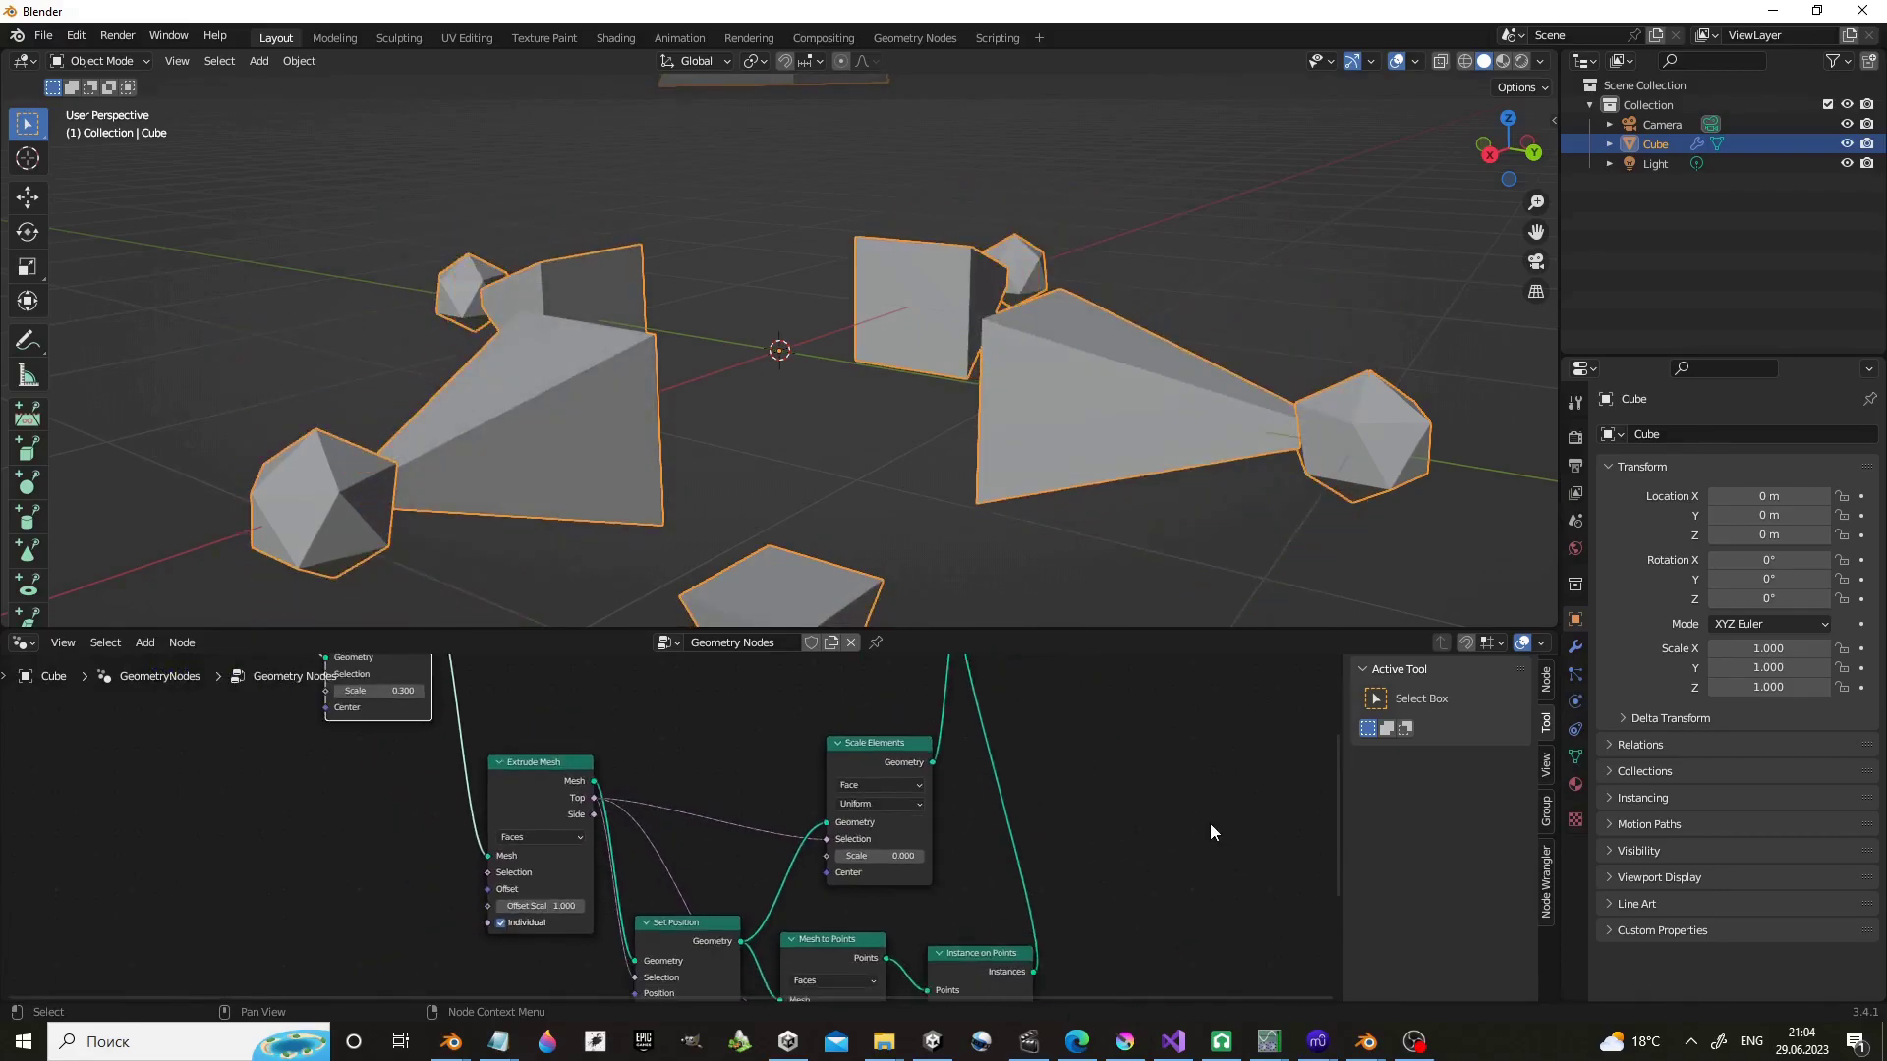
scroll(1077, 829, down, 2)
scroll(1143, 802, down, 1)
scroll(1144, 603, down, 3)
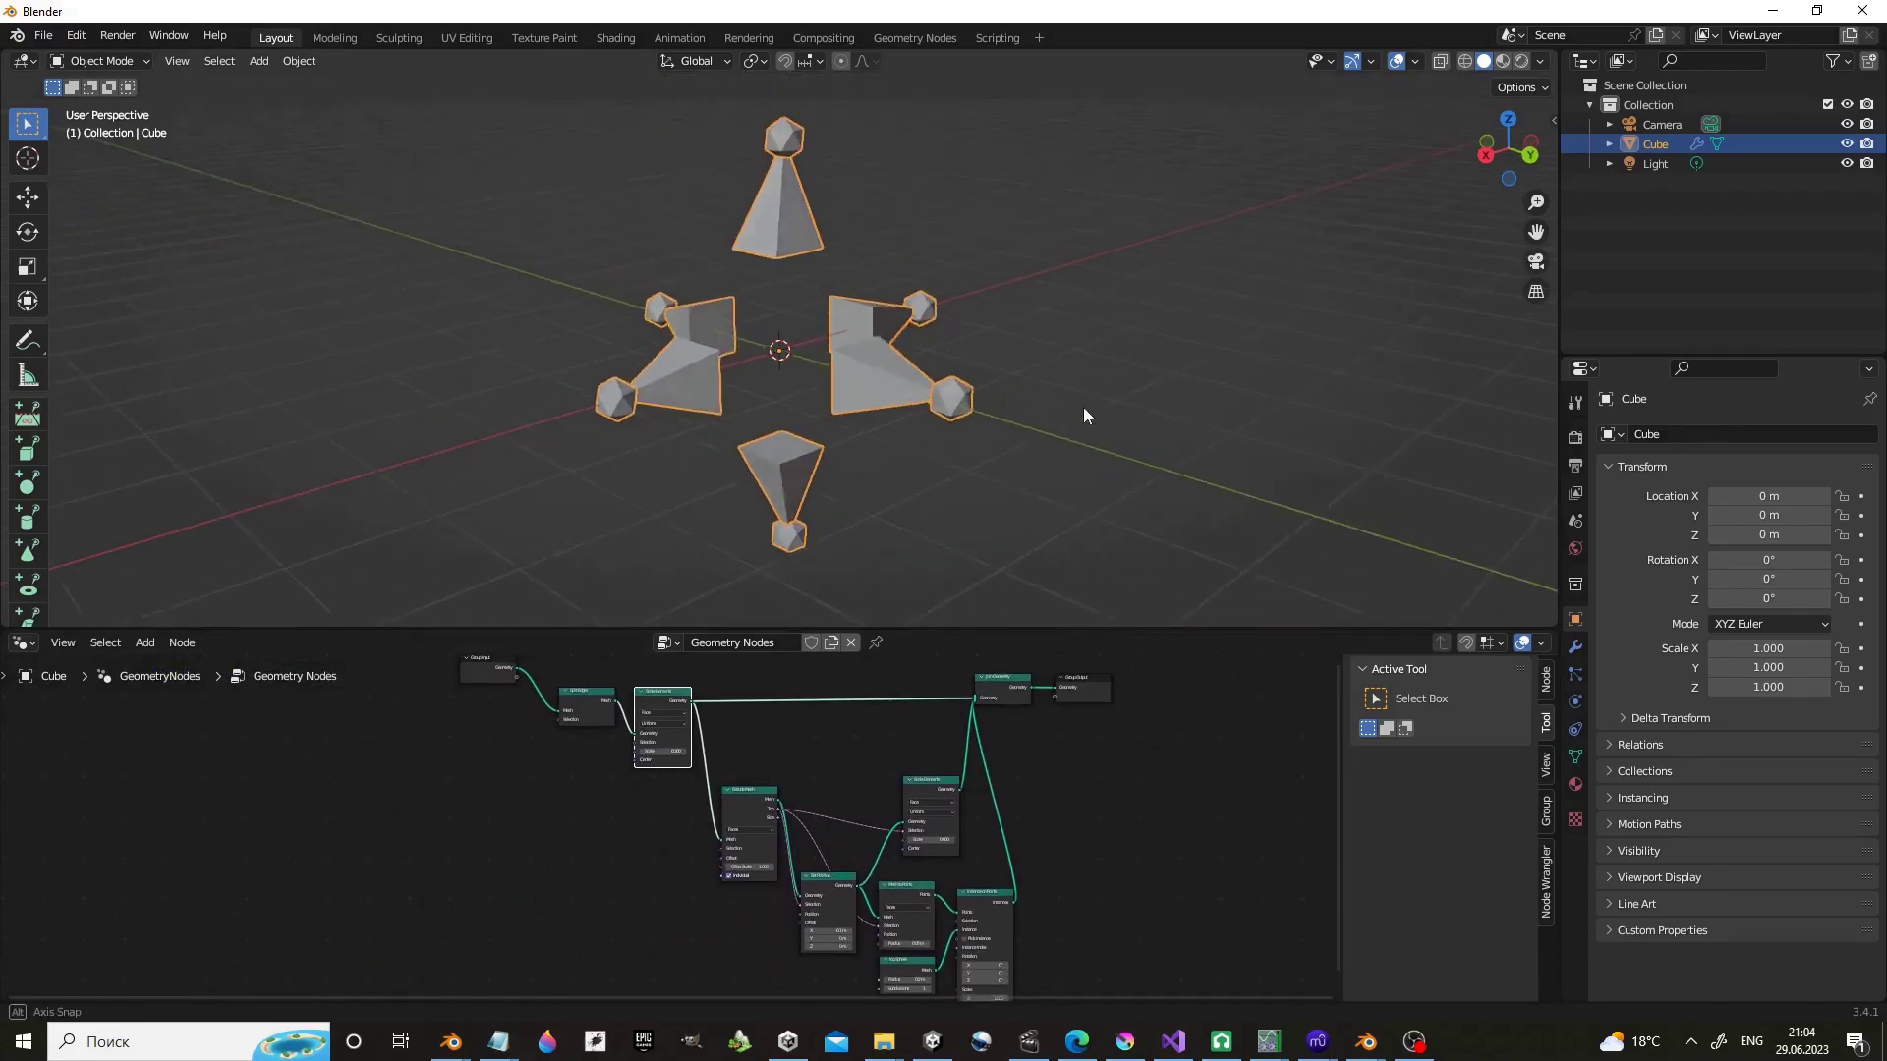
mouse_move(1083, 407)
middle_down()
mouse_move(992, 356)
mouse_move(1081, 491)
middle_up()
key(ctrl+space)
click(1626, 516)
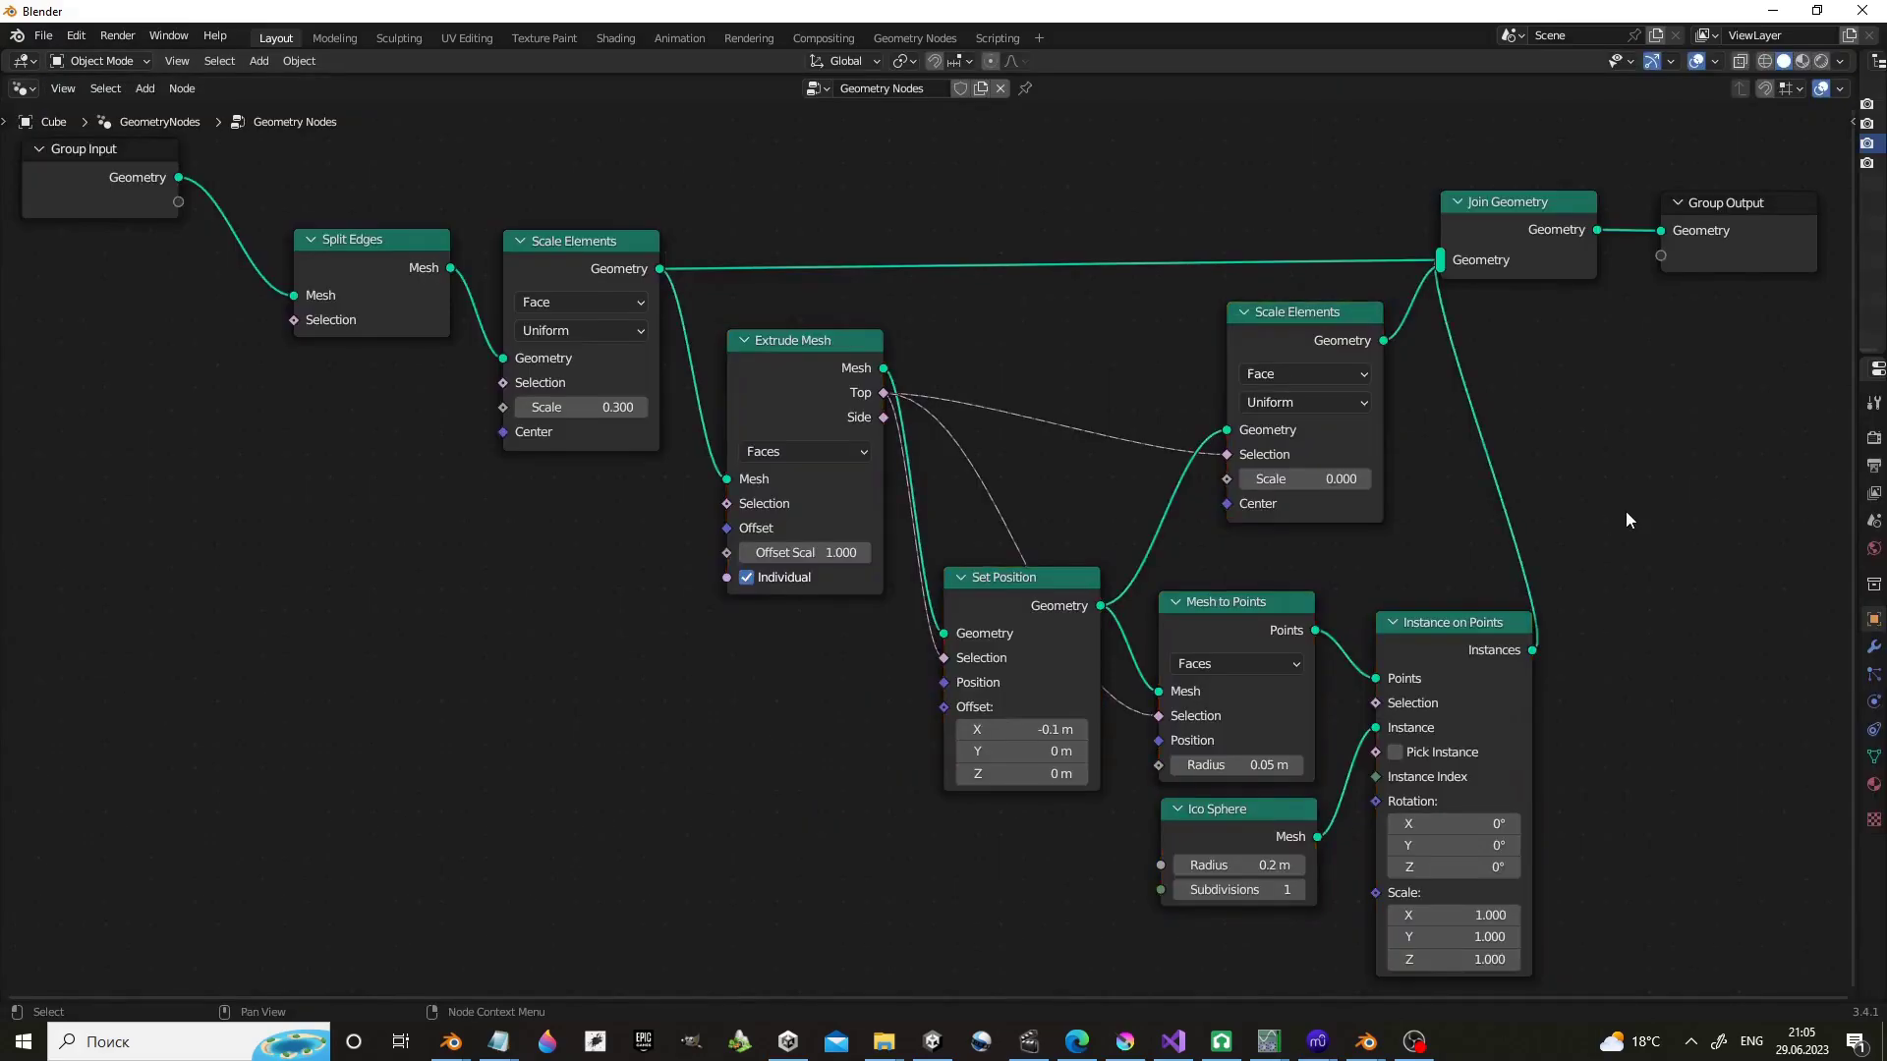